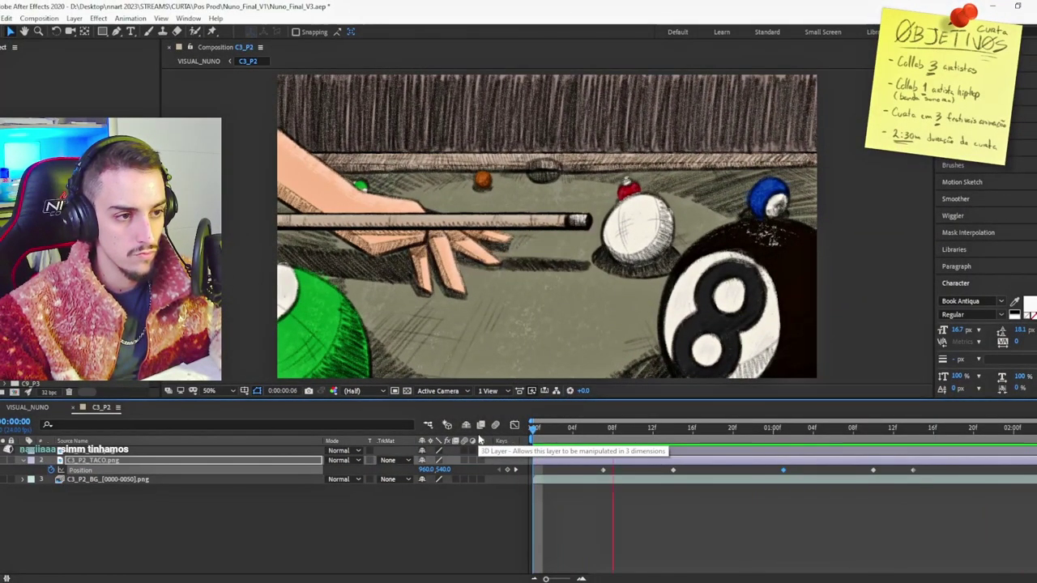
# Select the Position keyframes of C3_P2_TACO.png and separate Position into X and Y dimensions in the graph editor.
pyautogui.press('space')
pyautogui.click(774, 503)
pyautogui.moveTo(551, 465); pyautogui.dragTo(1035, 477)
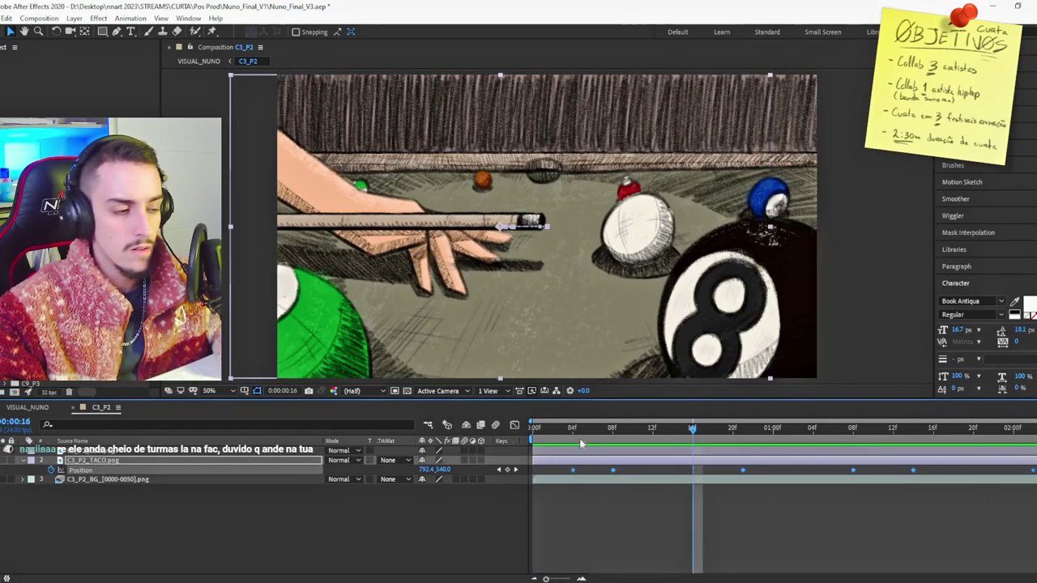
pyautogui.click(514, 427)
pyautogui.press('Home')
pyautogui.rightClick(107, 467)
pyautogui.click(239, 370)
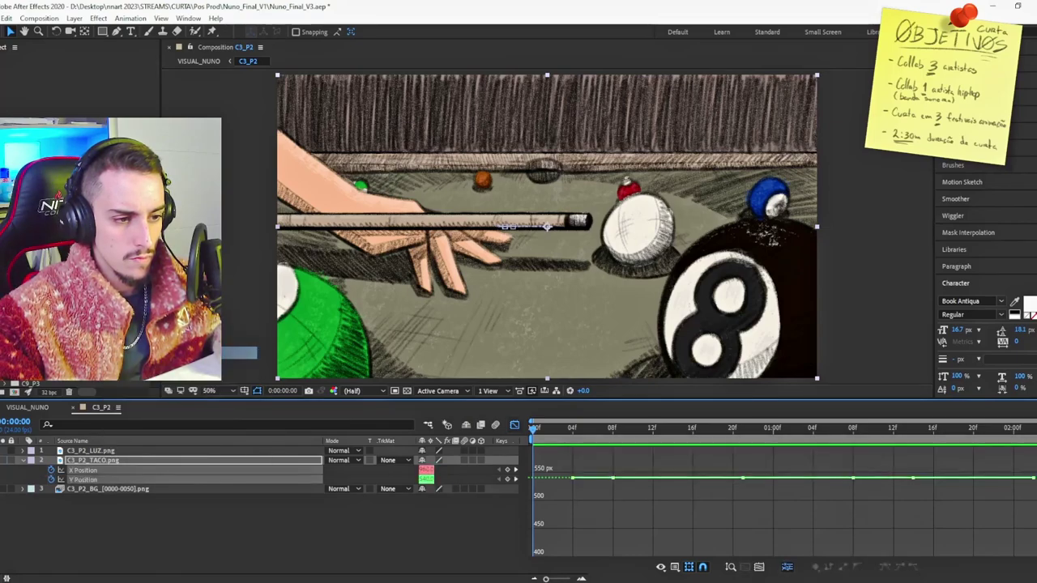
# Show the X Position curve of C3_P2_TACO.png and apply Easy Ease Out to its keyframe at frame 4.
pyautogui.click(98, 510)
pyautogui.click(100, 481)
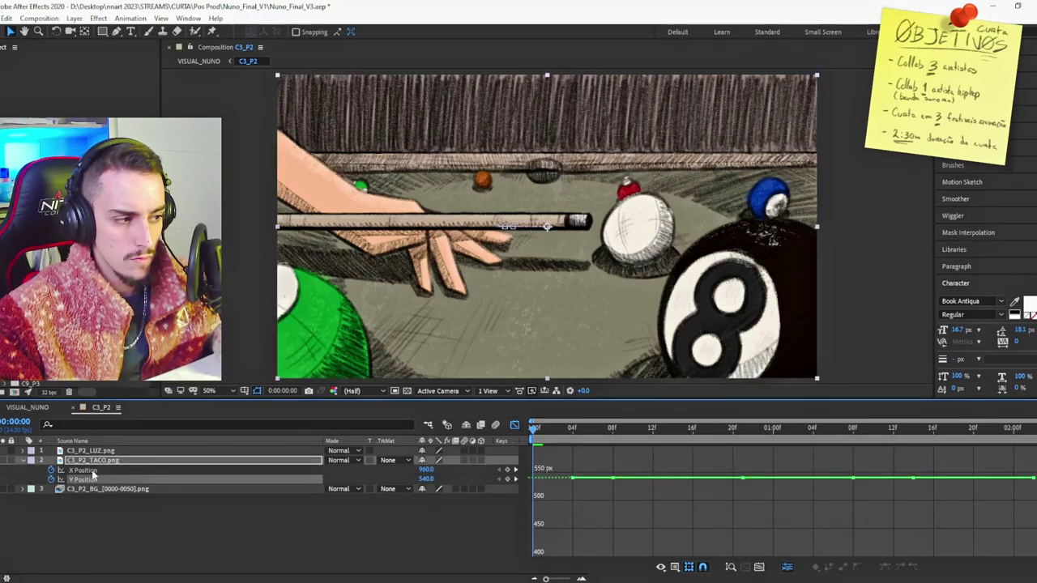
pyautogui.click(92, 470)
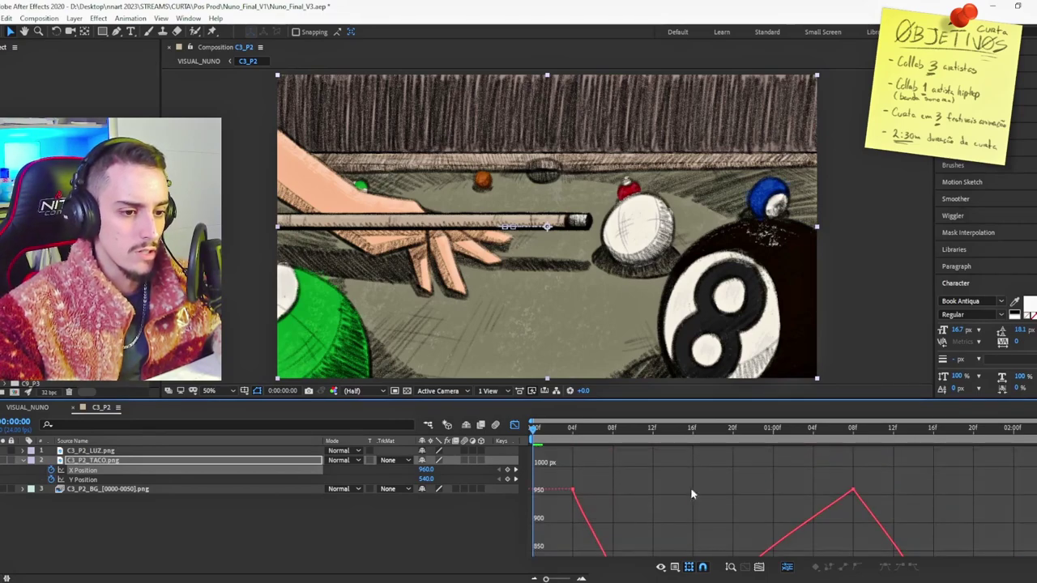
pyautogui.scroll(-3, 711, 495)
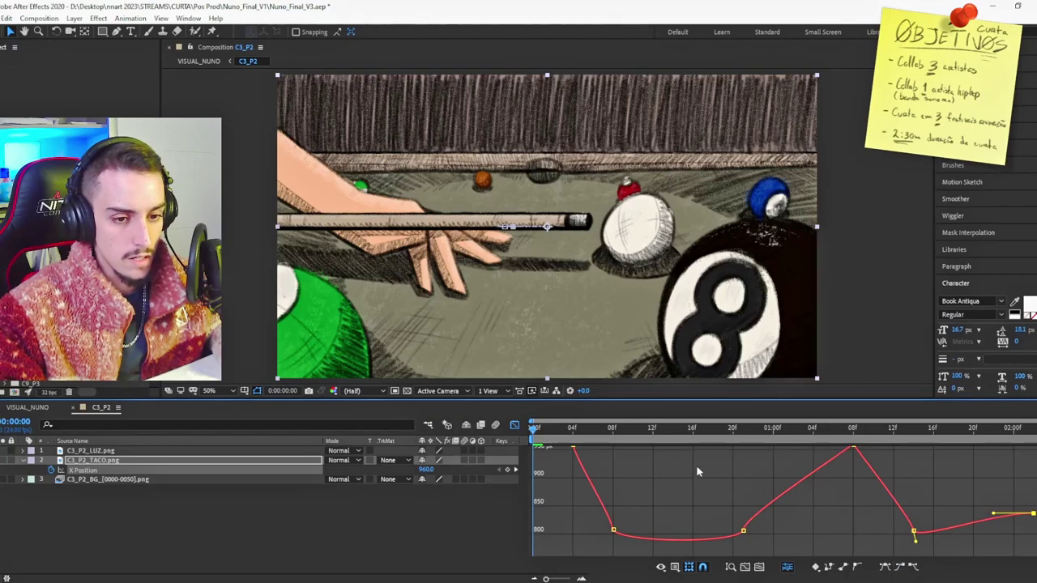
pyautogui.scroll(1, 571, 463)
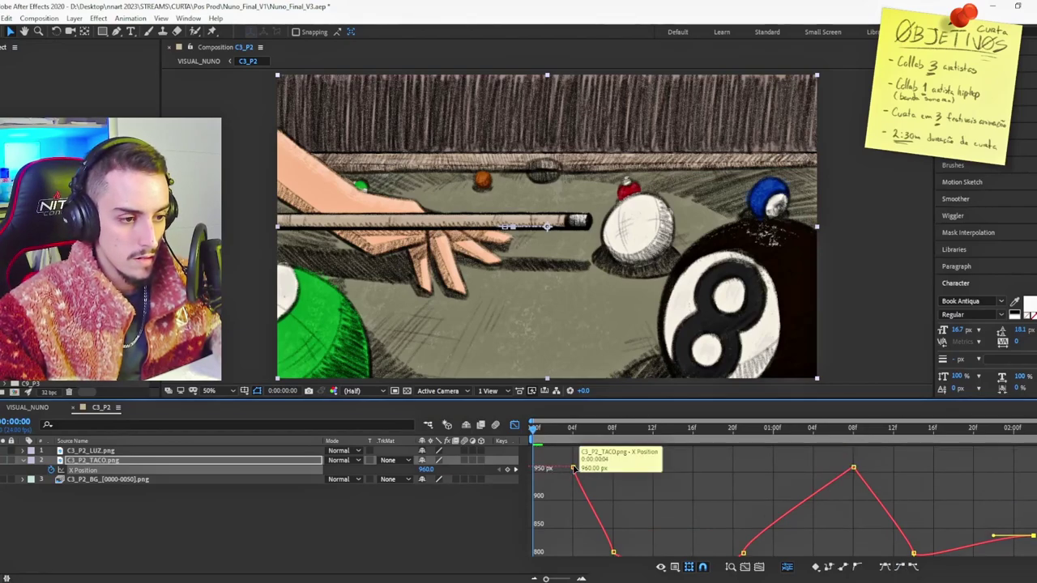
pyautogui.click(913, 568)
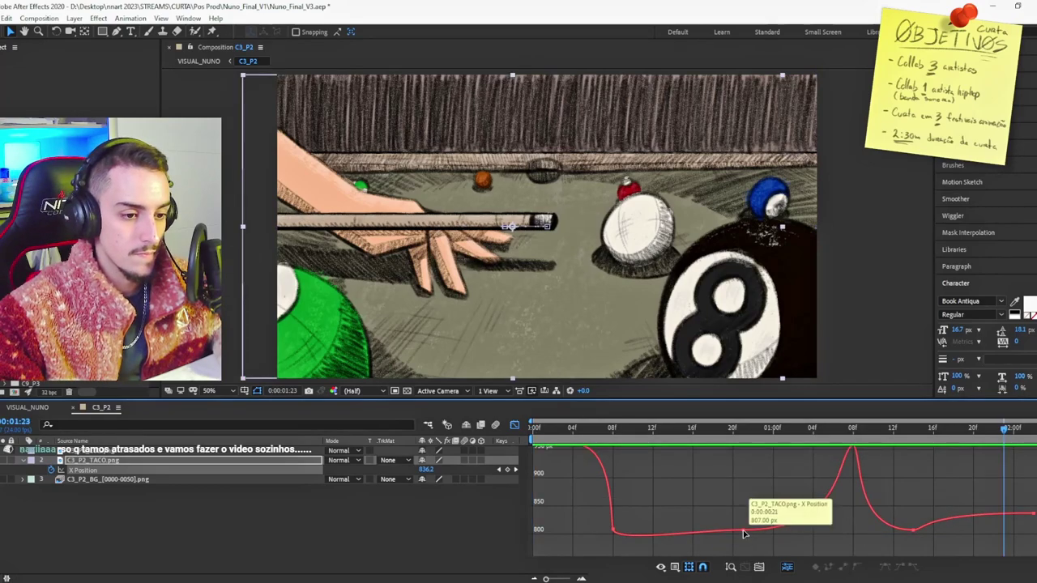
# Move the frame 21 X Position keyframe of C3_P2_TACO.png to 0:01:01 and add another X Position keyframe at 0:01:23.
pyautogui.moveTo(744, 532); pyautogui.dragTo(793, 534)
pyautogui.moveTo(615, 549); pyautogui.dragTo(644, 535)
pyautogui.click(548, 442)
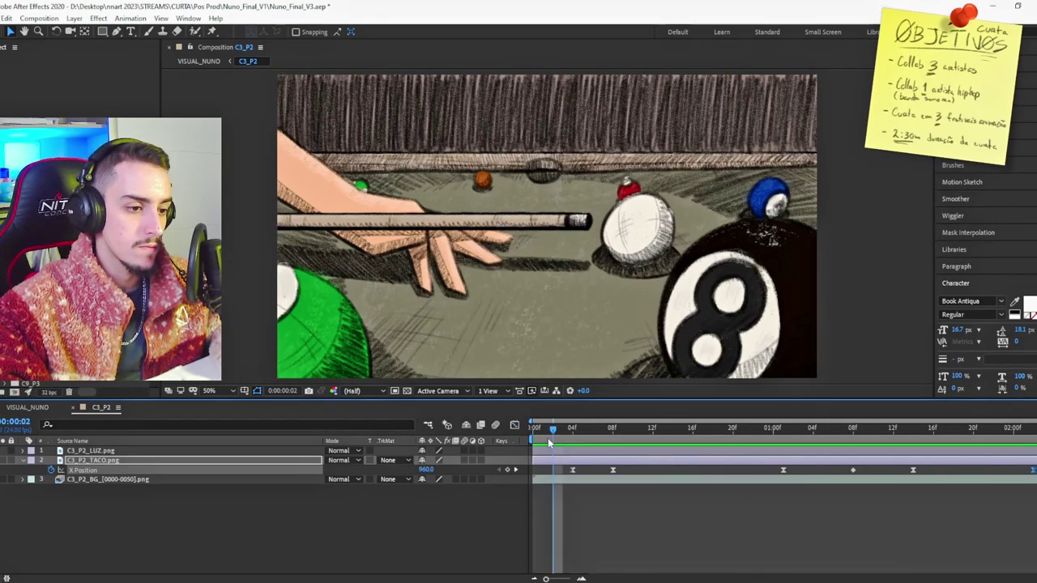
pyautogui.press('space')
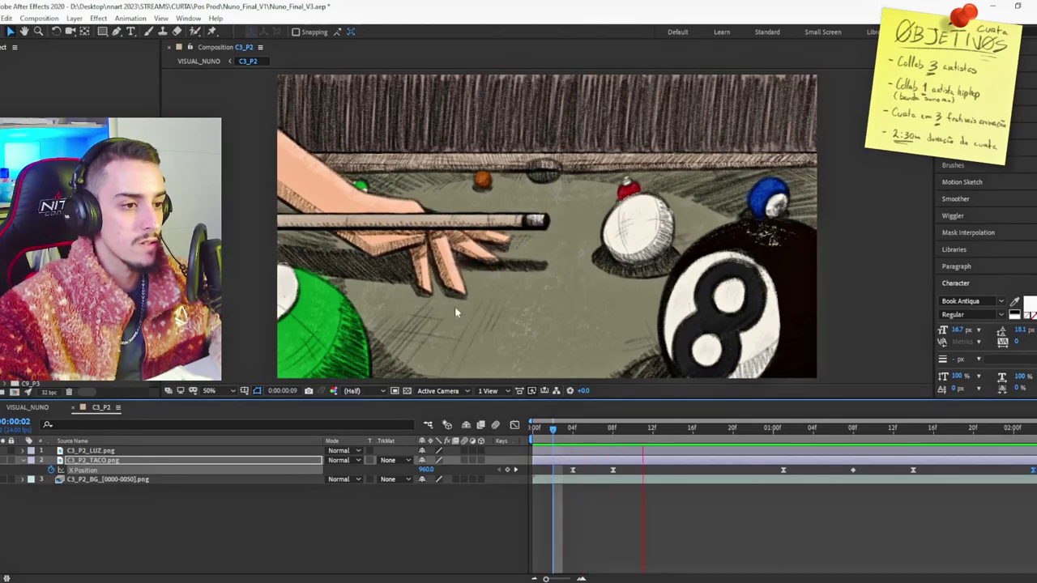
pyautogui.moveTo(427, 470); pyautogui.dragTo(432, 469)
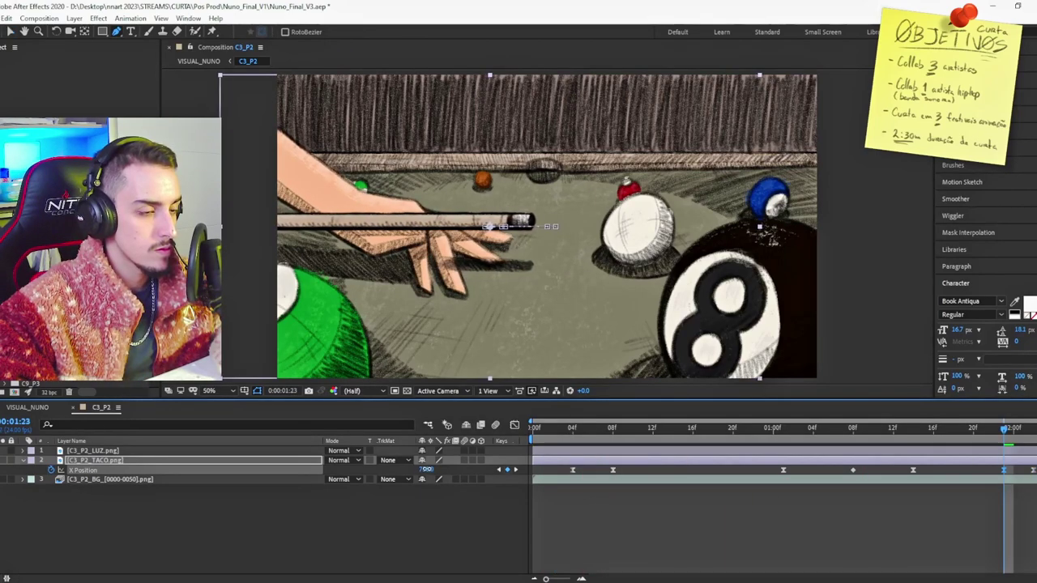
# Preview the C3_P2 cue shot within the VISUAL_NUNO composition, starting shortly before the shot.
pyautogui.click(665, 437)
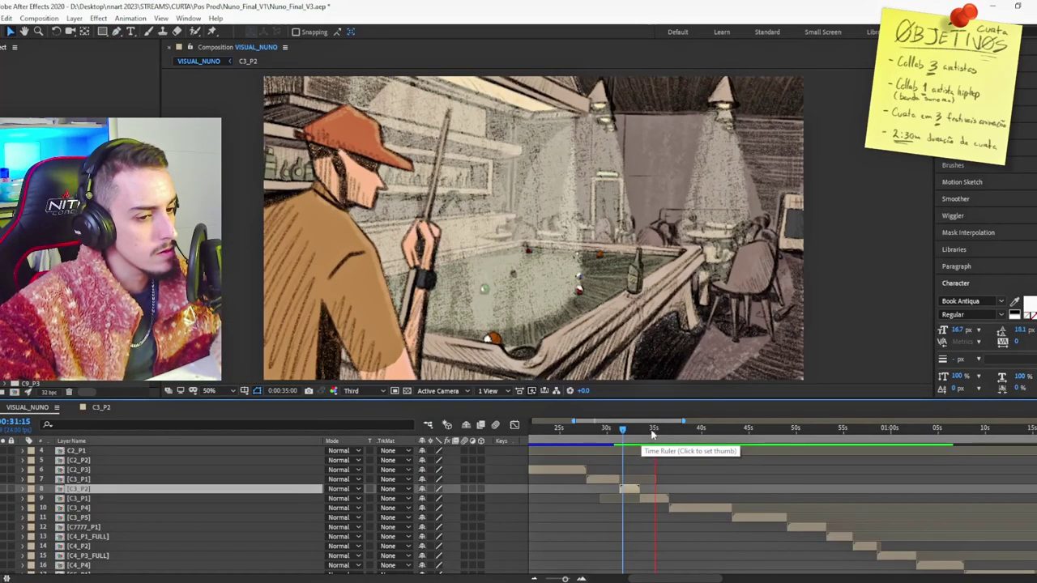
pyautogui.press('space')
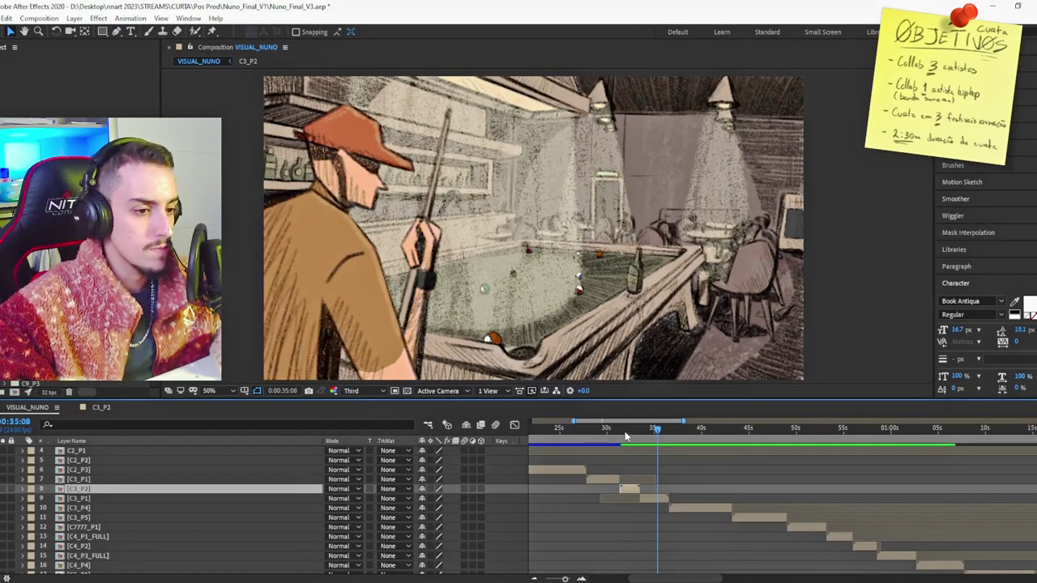
pyautogui.moveTo(618, 435); pyautogui.dragTo(614, 435)
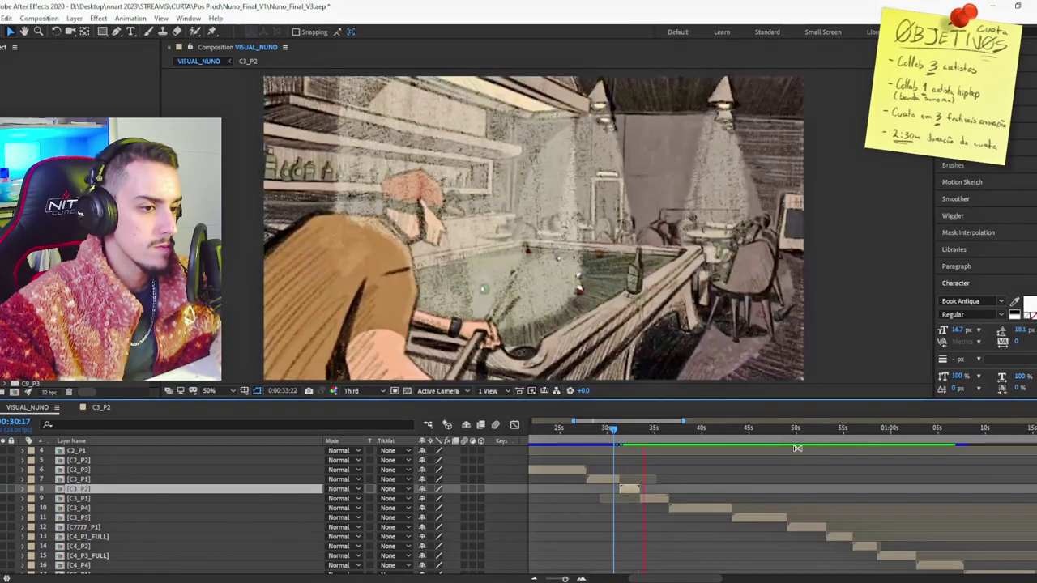
pyautogui.click(624, 445)
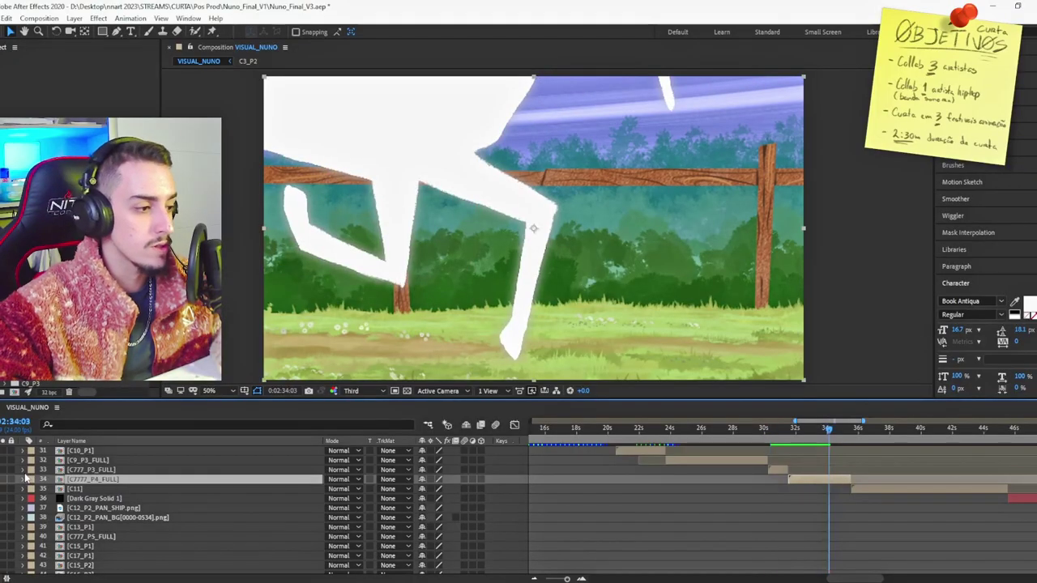
# Open the C7777_P4_FULL composition and preview the background motion in its nested C7777_P4_BG composition.
pyautogui.doubleClick(85, 479)
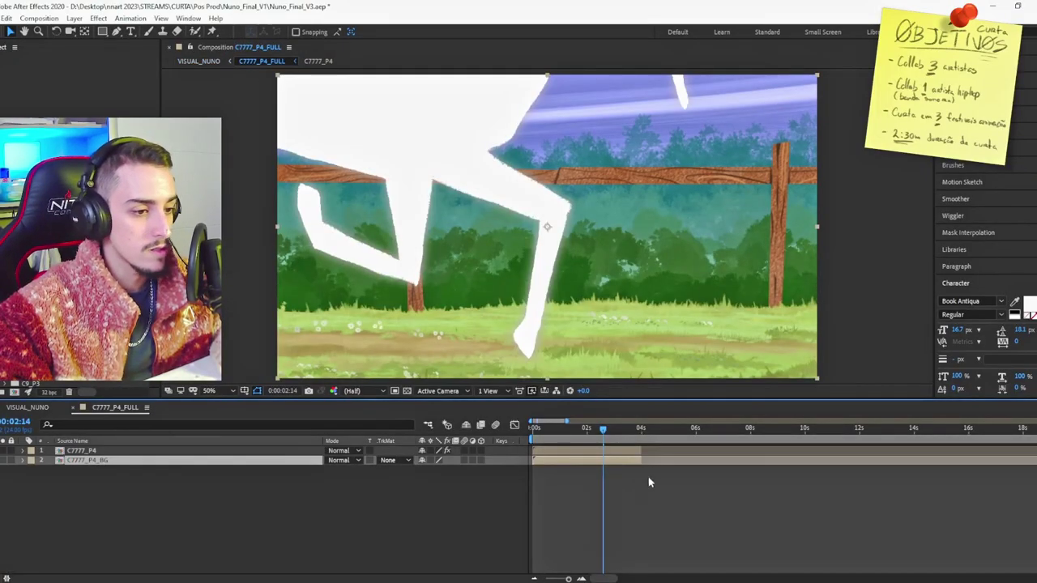
pyautogui.doubleClick(195, 450)
pyautogui.press('space')
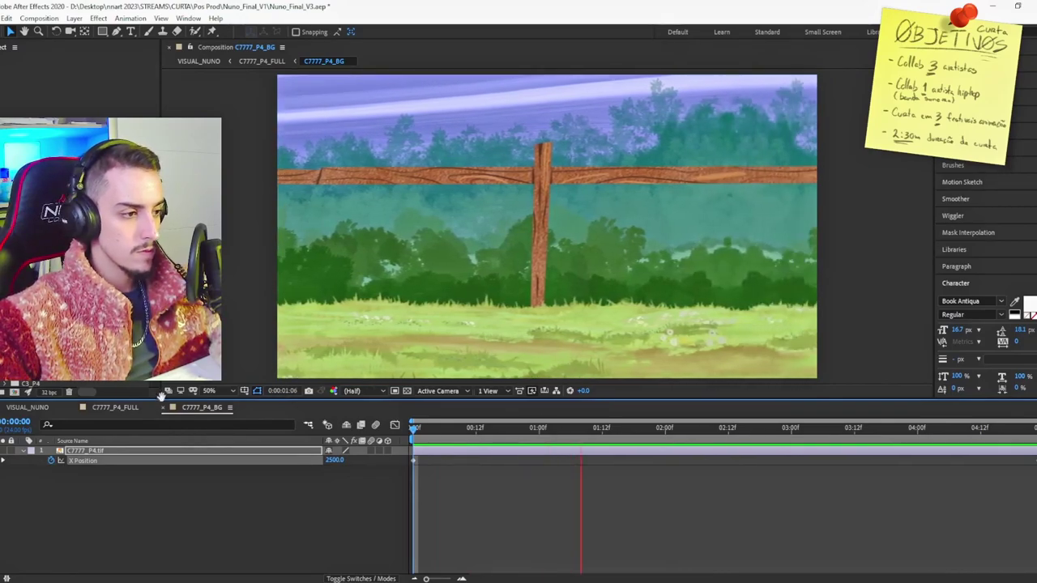
pyautogui.click(115, 407)
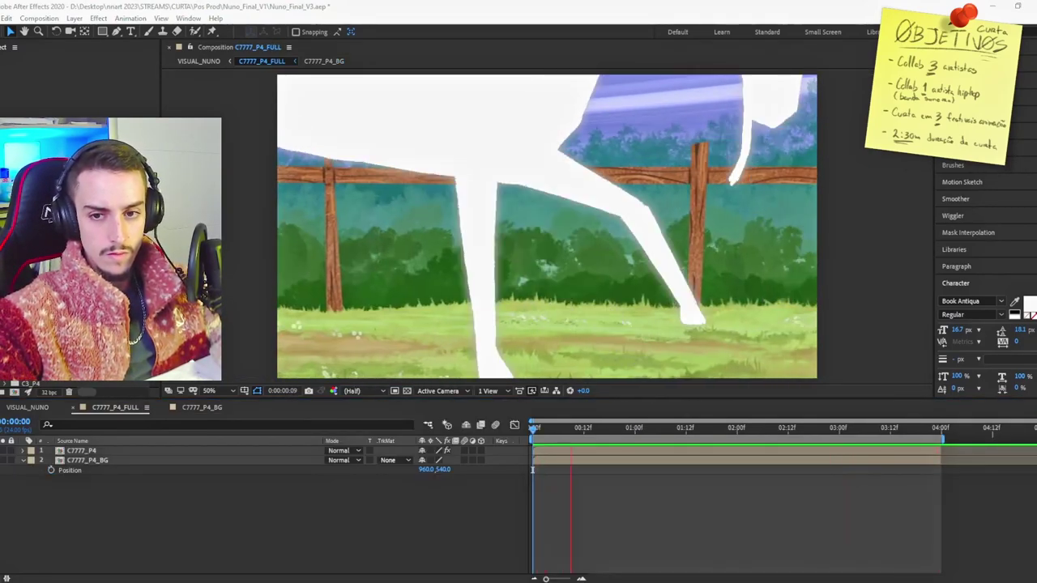
# Set the X Position of C7777_P4.tif in C7777_P4_BG to about 1427.5 at frame 9 and preview the background pan.
pyautogui.moveTo(334, 461); pyautogui.dragTo(282, 468)
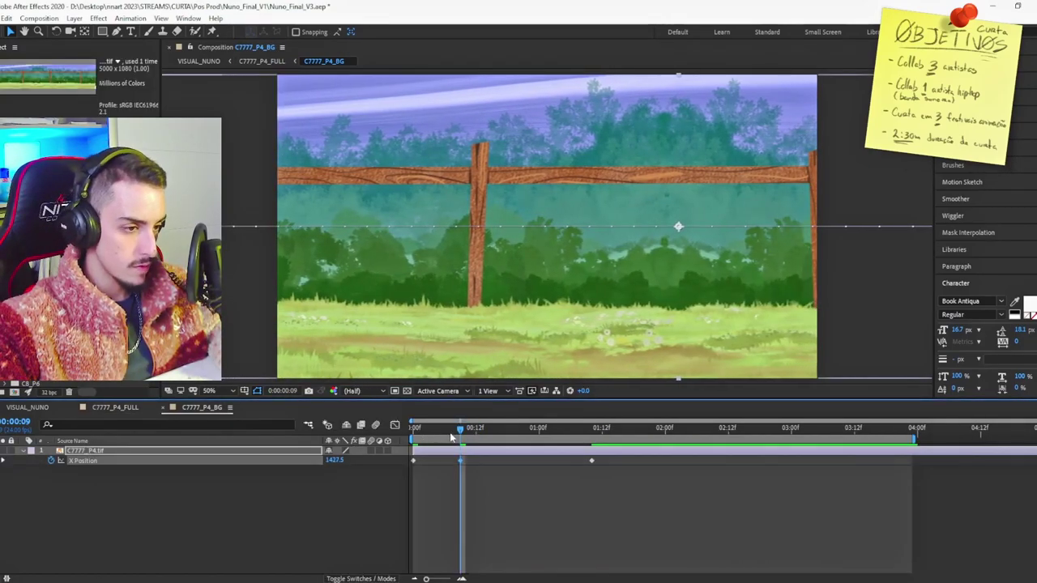
pyautogui.moveTo(458, 431); pyautogui.dragTo(463, 454)
pyautogui.press('space')
pyautogui.press('space')
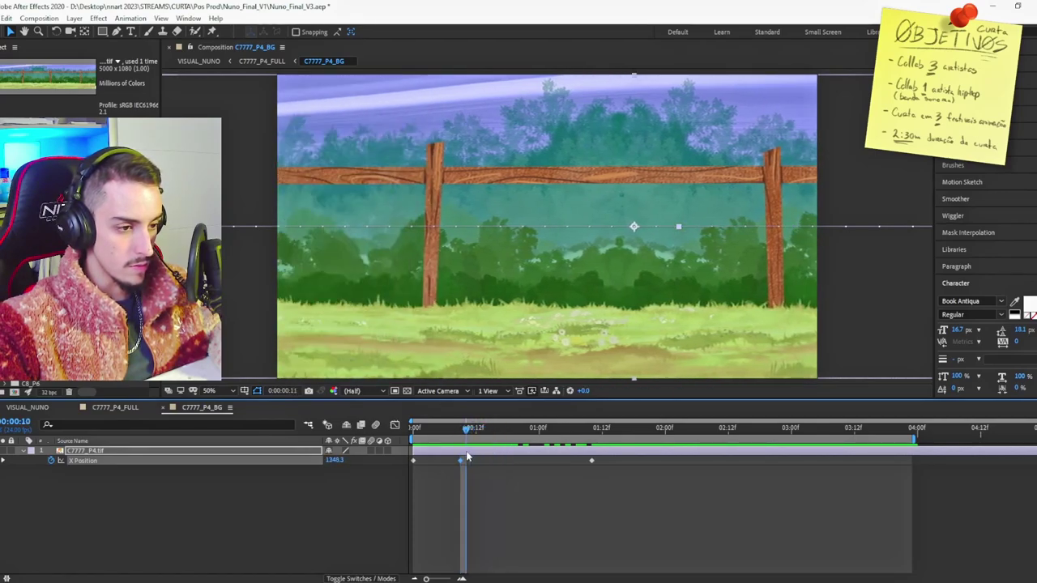
pyautogui.moveTo(340, 460); pyautogui.dragTo(867, 459)
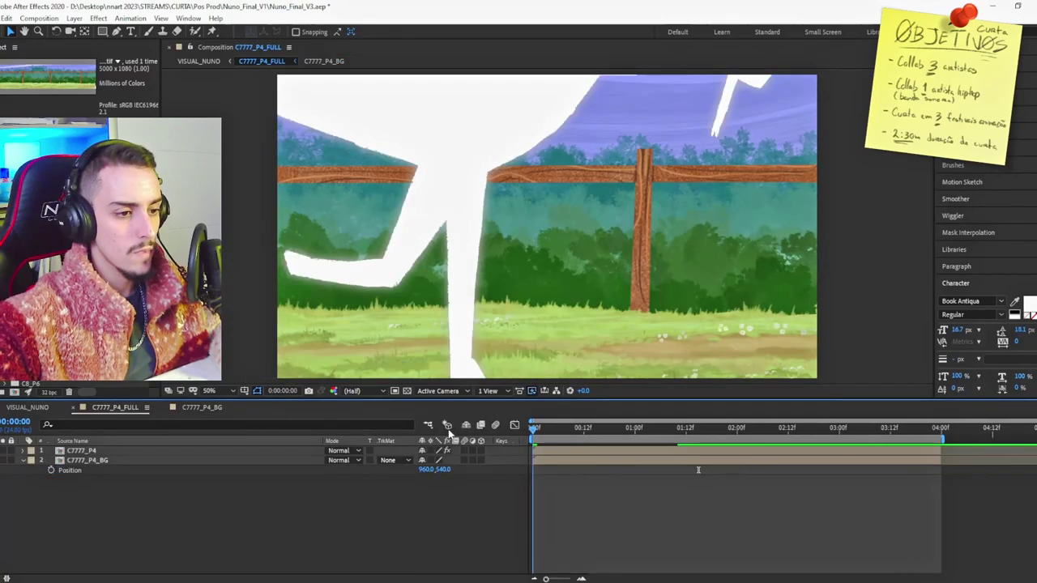
# Preview the walk in C7777_P4_FULL and compare it with the background movement of C7777_P4_BG around frame 10.
pyautogui.press('space')
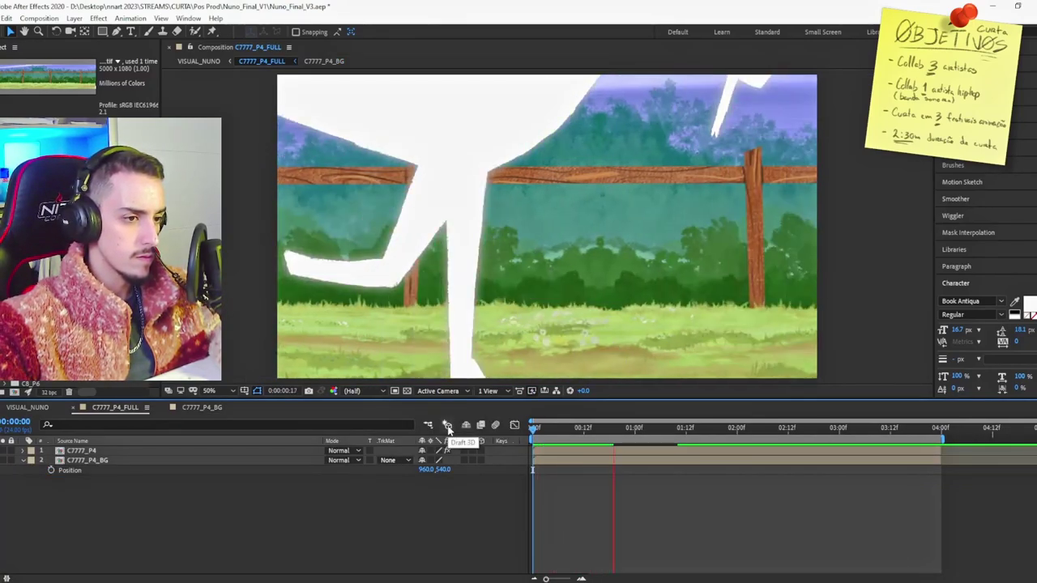
pyautogui.click(575, 434)
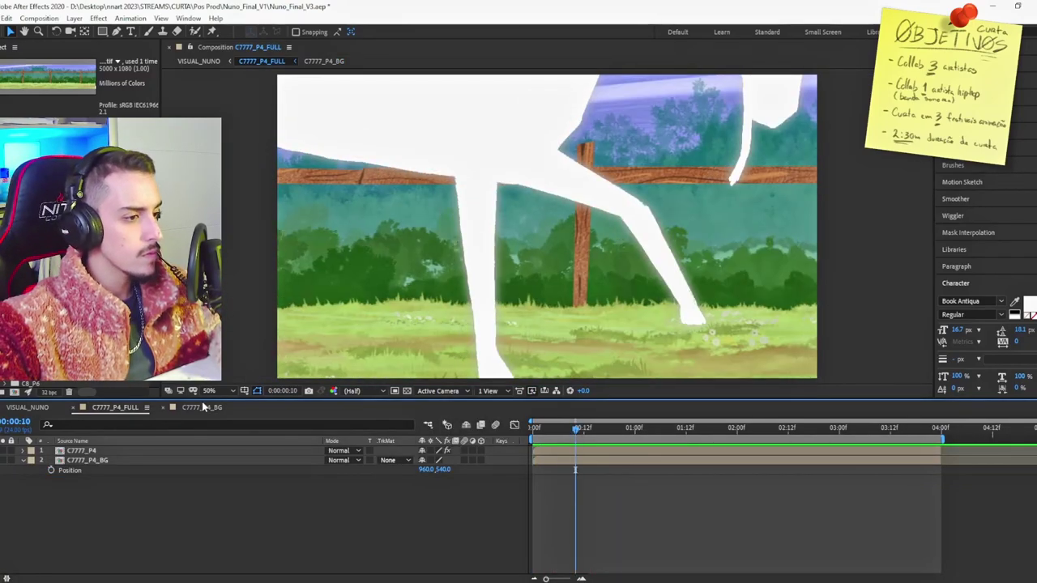
pyautogui.click(203, 408)
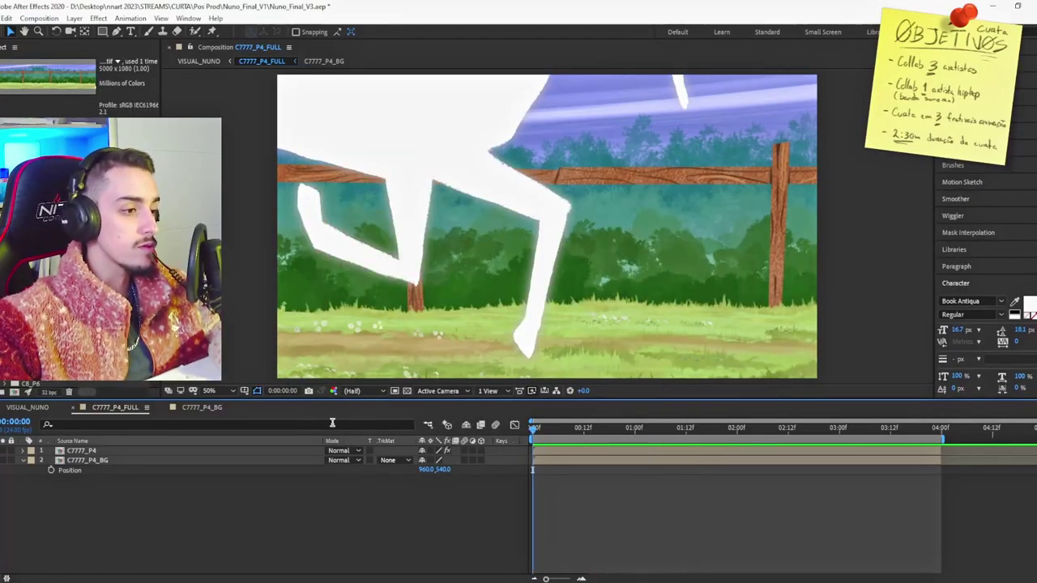
pyautogui.click(202, 407)
pyautogui.click(116, 407)
# Smooth the X Position curve of C7777_P4.tif with Easy Ease In on the last keyframe and Auto Bezier at frame 10.
pyautogui.click(201, 408)
pyautogui.moveTo(693, 496); pyautogui.dragTo(339, 453)
pyautogui.click(394, 426)
pyautogui.scroll(10, 549, 508)
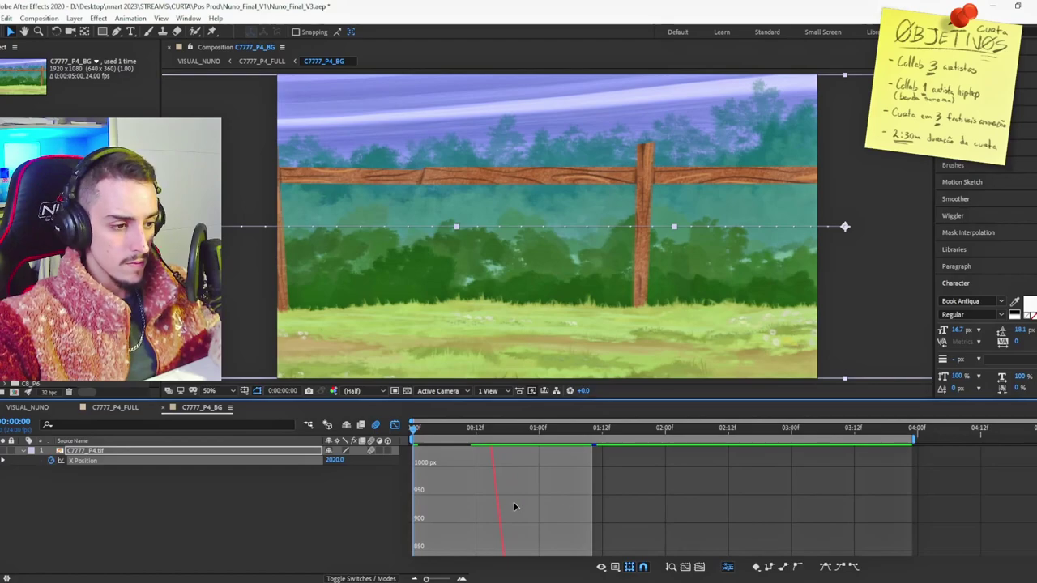
pyautogui.press('space')
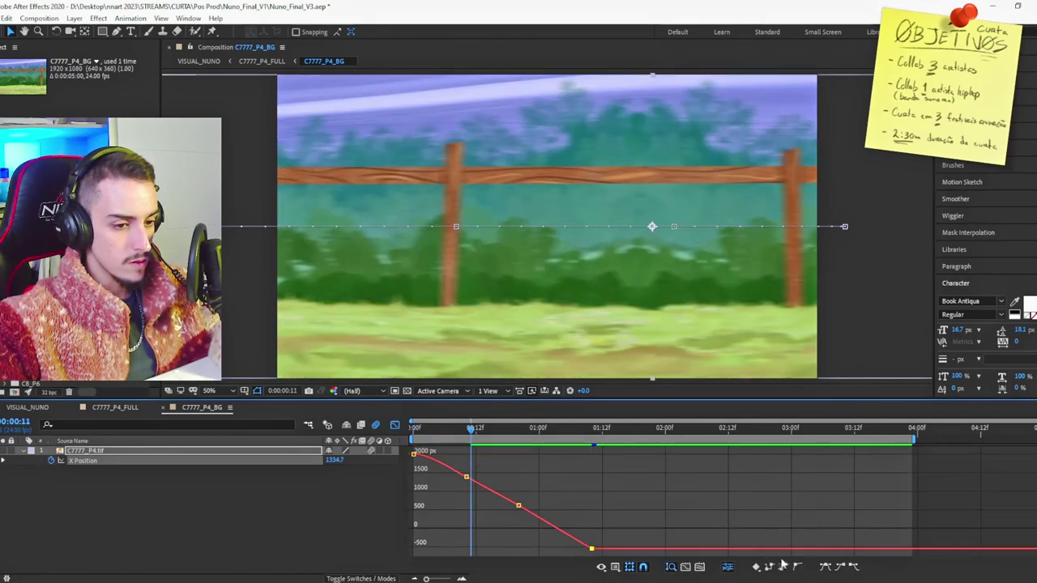
pyautogui.click(839, 569)
pyautogui.click(796, 569)
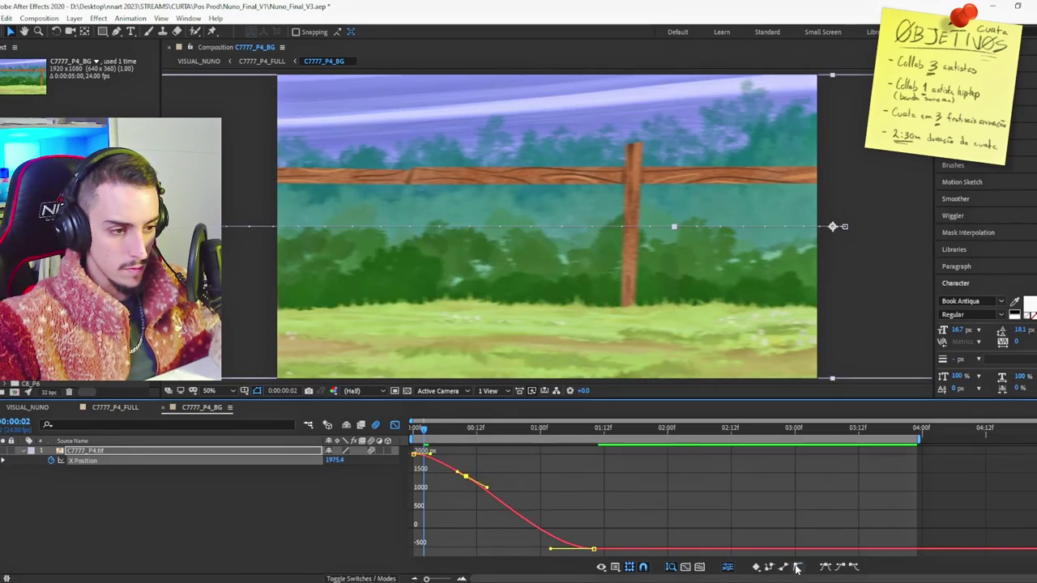
# Paste a copied X Position keyframe of C7777_P4.tif at about frame 17 and move it lower on the graph.
pyautogui.click(503, 429)
pyautogui.hotkey('ctrl', 'c')
pyautogui.hotkey('ctrl', 'v')
pyautogui.moveTo(502, 477); pyautogui.dragTo(503, 498)
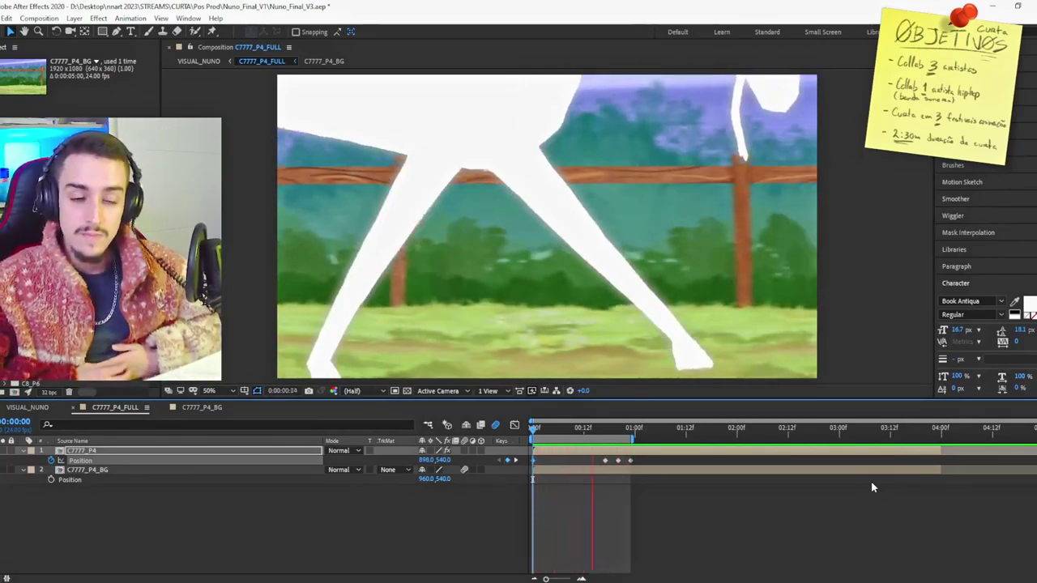
# Separate the Position of the C7777_P4 layer into X and Y dimensions and clear the Y Position keyframes.
pyautogui.rightClick(99, 459)
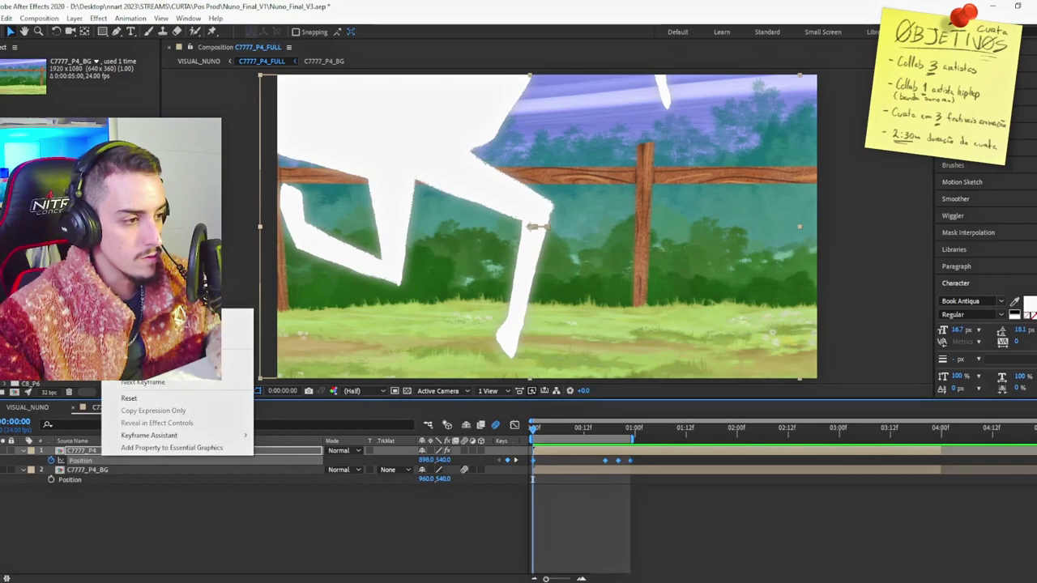
pyautogui.click(237, 340)
pyautogui.click(188, 517)
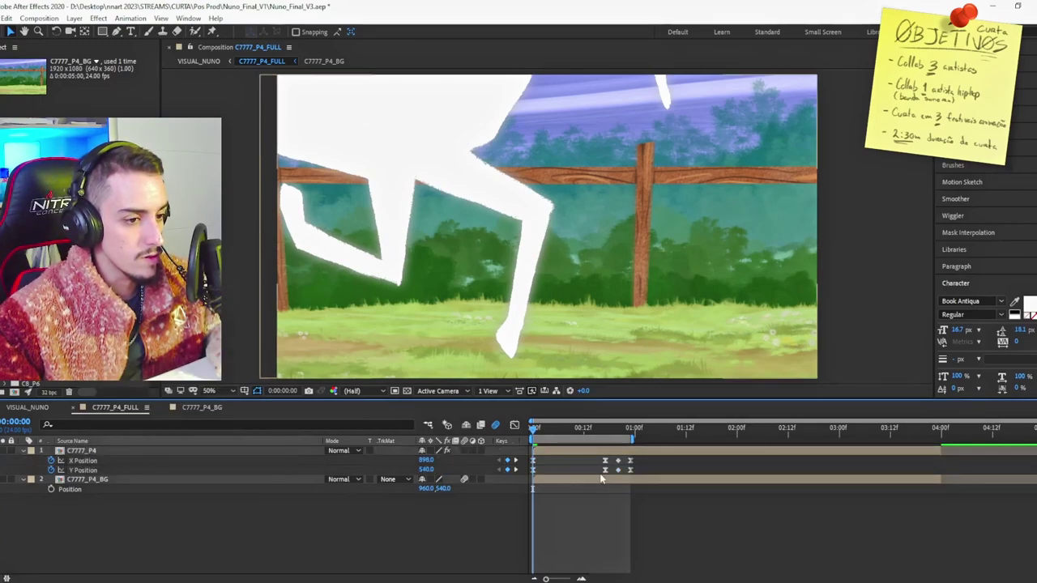
pyautogui.moveTo(626, 470); pyautogui.dragTo(510, 474)
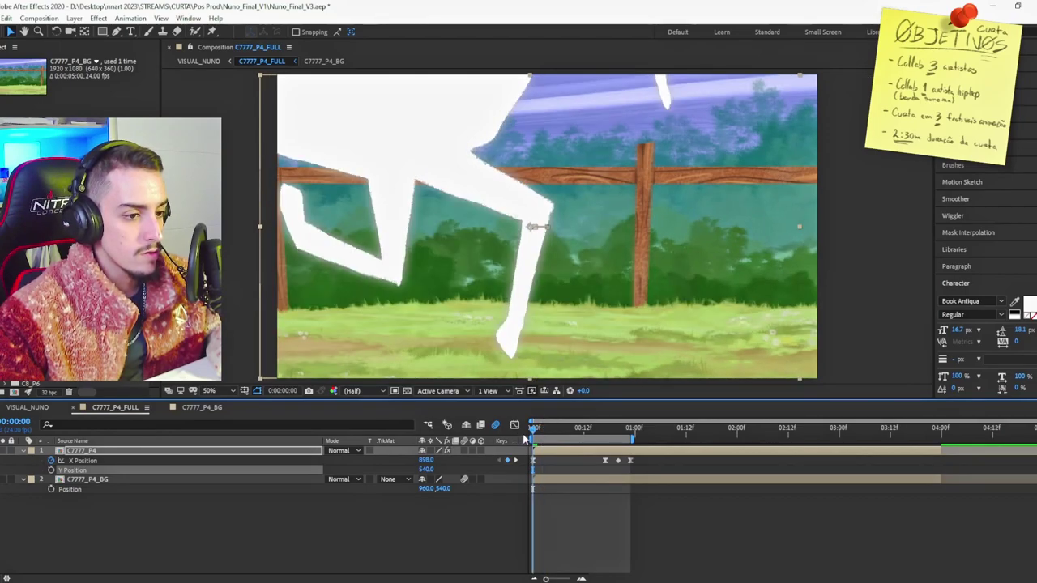
# Keyframe the Y Position of the C7777_P4 layer at 458 on frame 0 and 540 on frame 9.
pyautogui.moveTo(533, 435); pyautogui.dragTo(476, 444)
pyautogui.click(509, 526)
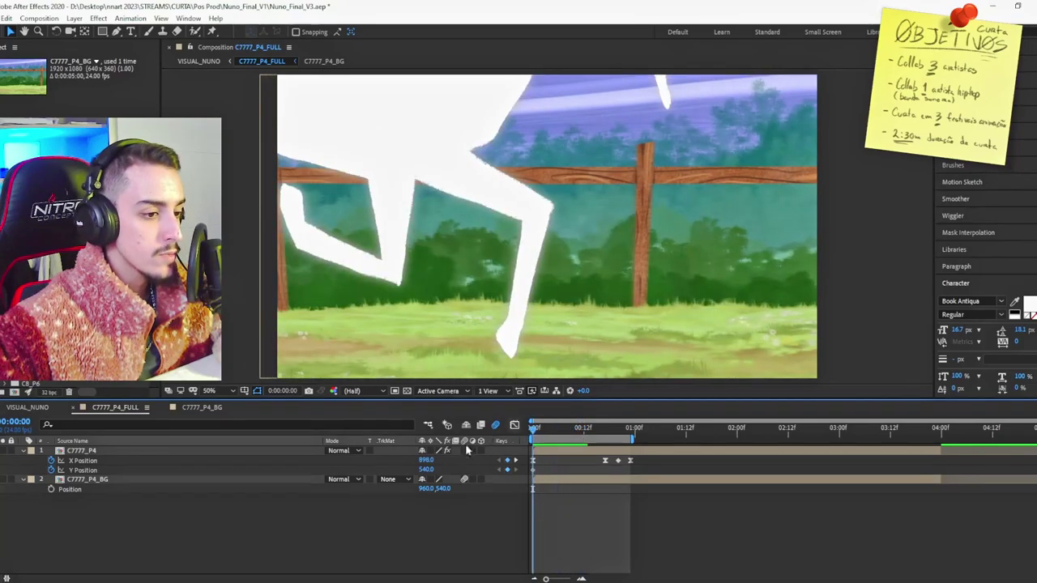
pyautogui.moveTo(427, 470); pyautogui.dragTo(376, 460)
pyautogui.moveTo(537, 438); pyautogui.dragTo(572, 442)
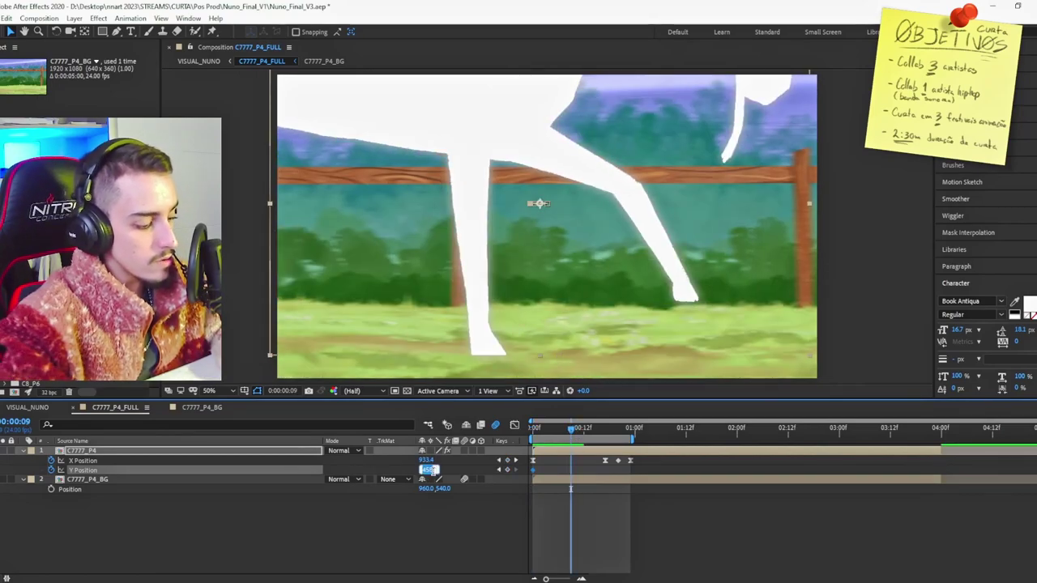
pyautogui.press('Return')
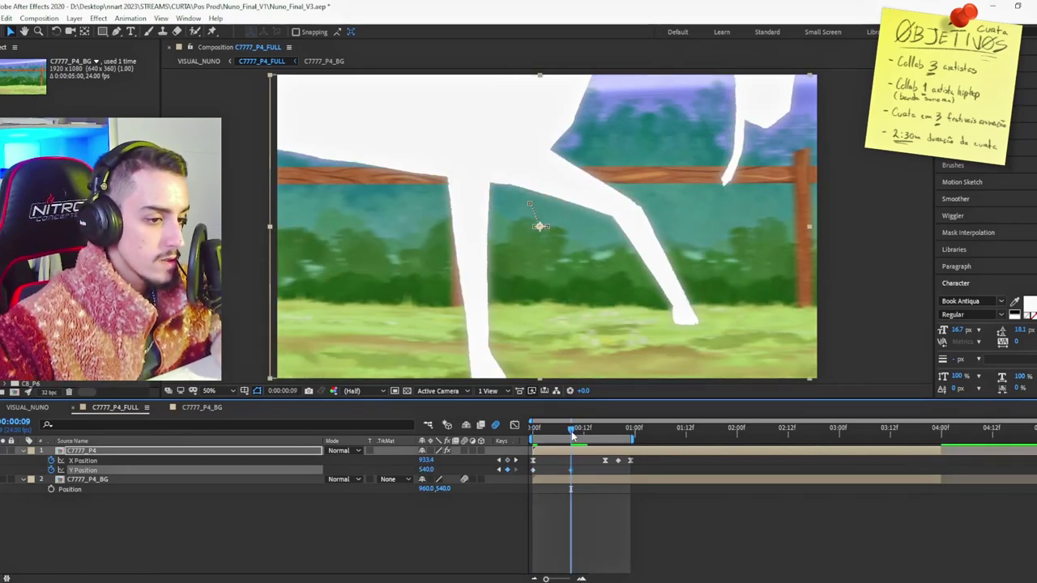
# Duplicate the frame 0 Y Position keyframe of C7777_P4 to frame 20 and preview the vertical bounce.
pyautogui.moveTo(572, 436); pyautogui.dragTo(619, 447)
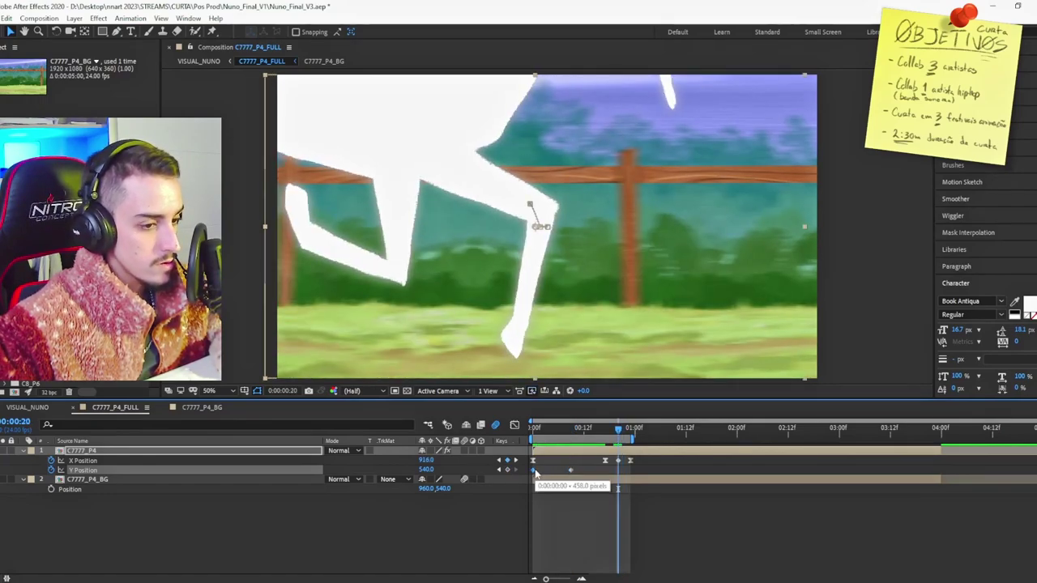
pyautogui.moveTo(535, 474); pyautogui.dragTo(619, 476)
pyautogui.press('space')
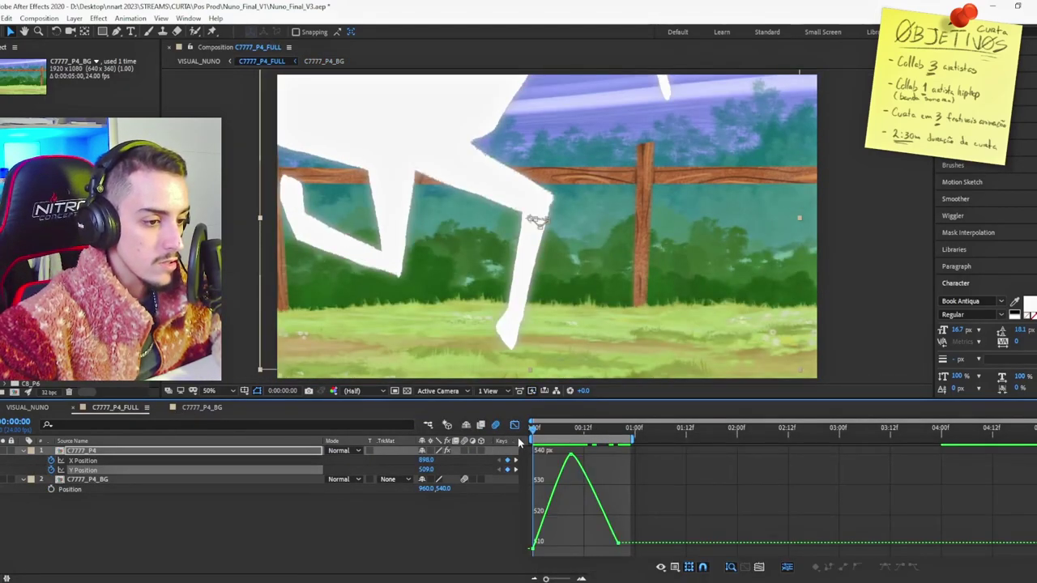
# Ease the first and last Y Position keyframes of C7777_P4 in the graph and preview the smoothed bounce.
pyautogui.moveTo(555, 440)
pyautogui.mouseDown()
pyautogui.moveTo(635, 446)
pyautogui.moveTo(585, 476)
pyautogui.moveTo(559, 452)
pyautogui.mouseUp()
pyautogui.click(533, 548)
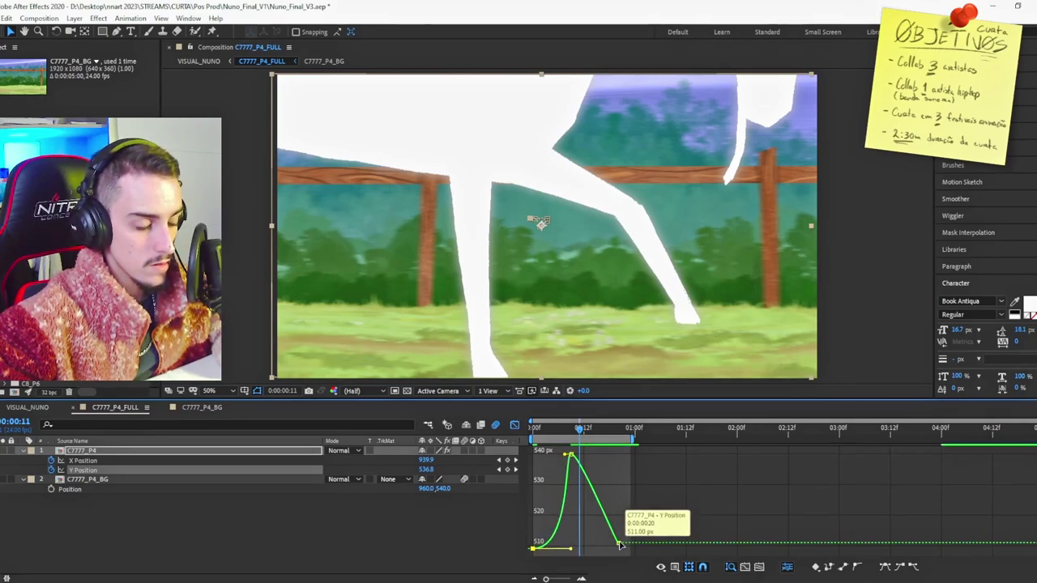
pyautogui.moveTo(607, 534); pyautogui.dragTo(573, 544)
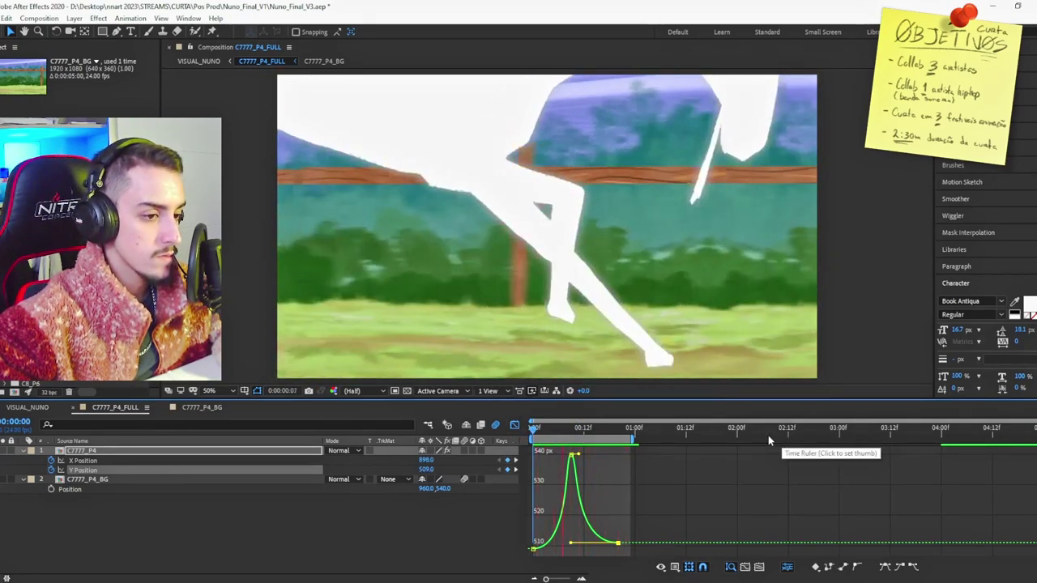
pyautogui.click(567, 429)
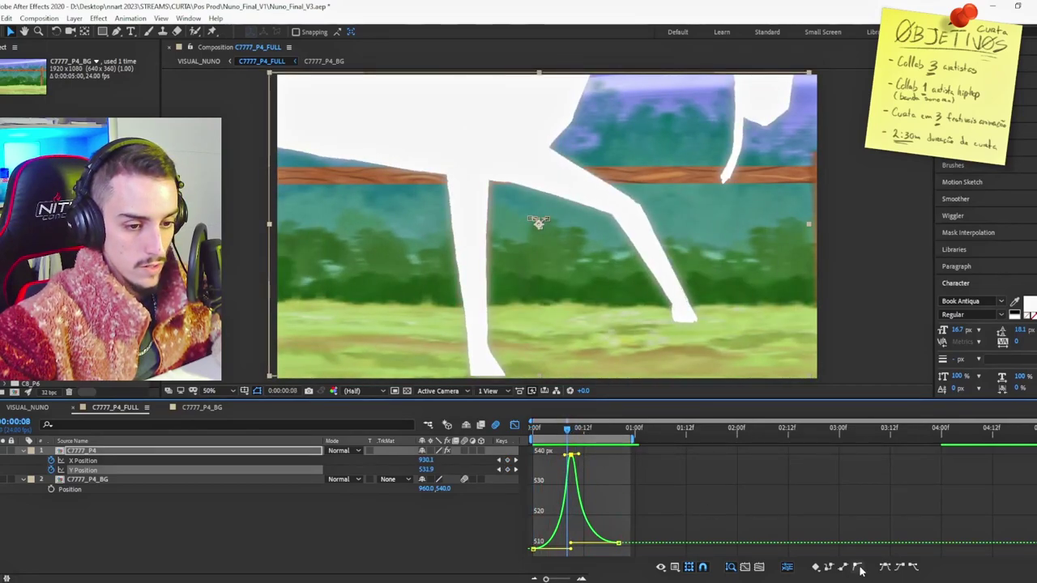
# Ease the frame 9 Y Position keyframe of C7777_P4, shape its handles into a sharp peak and preview the motion.
pyautogui.click(889, 569)
pyautogui.moveTo(587, 458); pyautogui.dragTo(561, 476)
pyautogui.click(534, 429)
pyautogui.press('space')
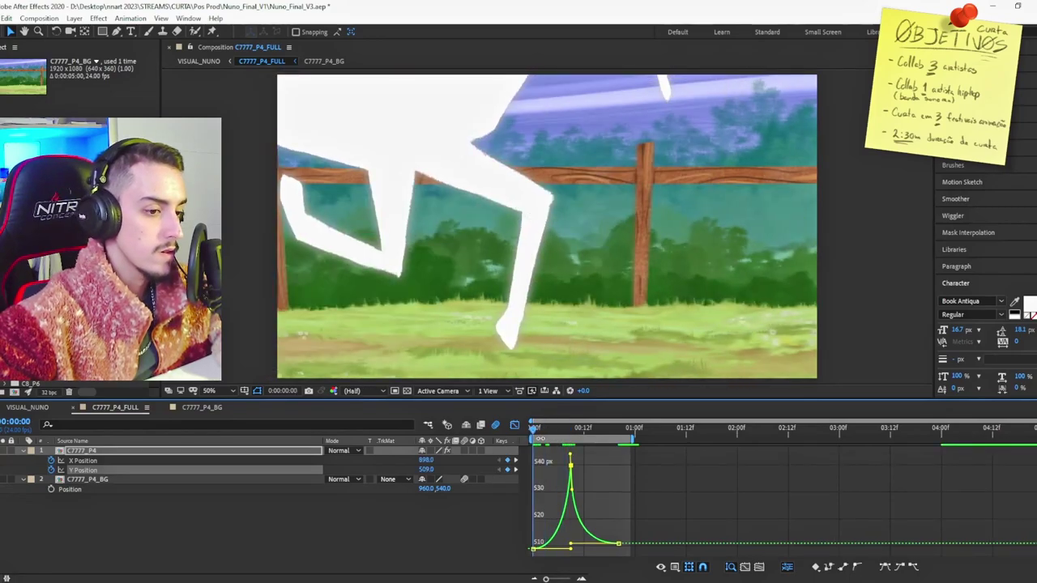
pyautogui.click(591, 468)
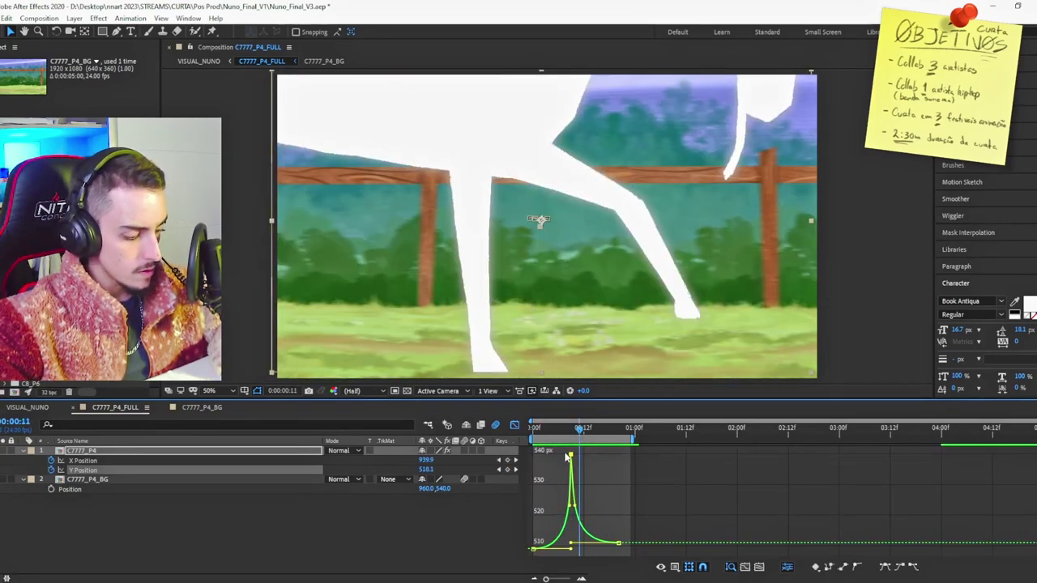
# Paste the frame 9 Y Position keyframe, value 540, at frame 11 of C7777_P4 and review the held peak.
pyautogui.hotkey('ctrl', 'v')
pyautogui.scroll(3, 577, 460)
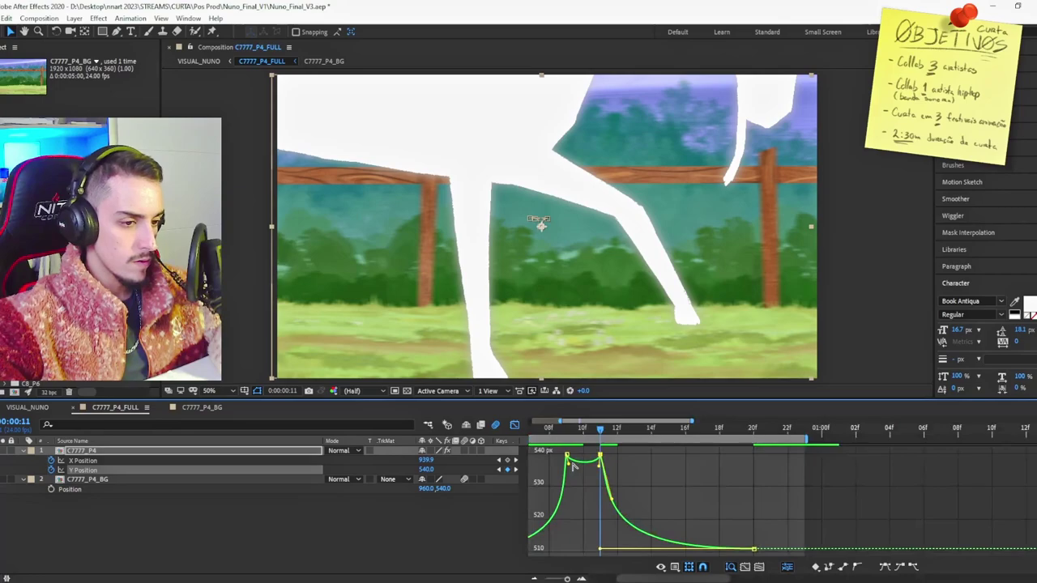
pyautogui.moveTo(589, 426); pyautogui.dragTo(546, 430)
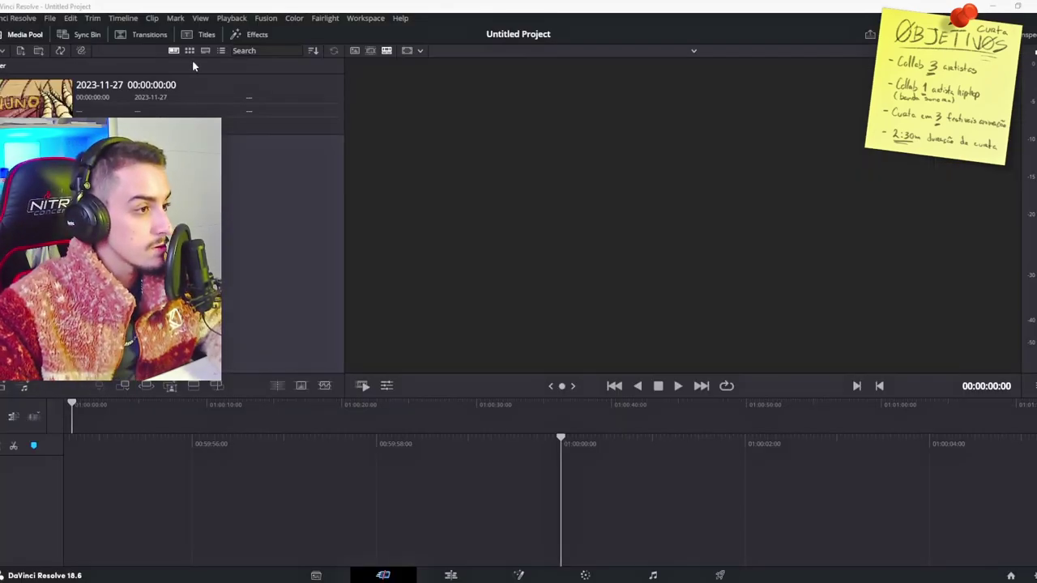
# Switch to DaVinci Resolve and place Nuno_Visual_v1.mp4 at the start of a new timeline.
pyautogui.moveTo(193, 81); pyautogui.dragTo(131, 473)
pyautogui.moveTo(80, 100); pyautogui.dragTo(350, 507)
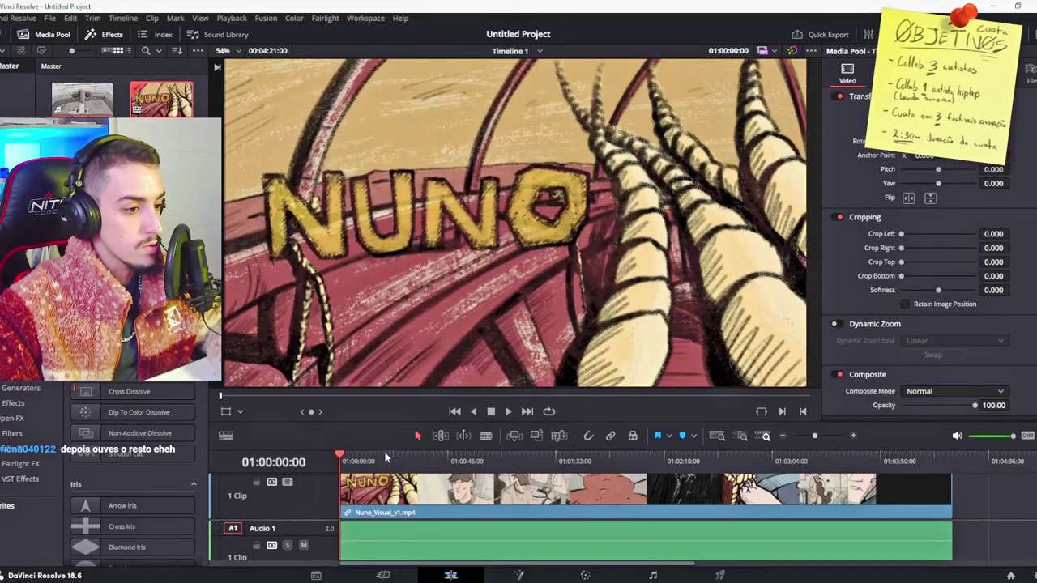
pyautogui.moveTo(383, 450); pyautogui.dragTo(393, 397)
# Switch to the Fairlight audio workspace and rename the Audio 2 track as Beatbox.
pyautogui.click(589, 575)
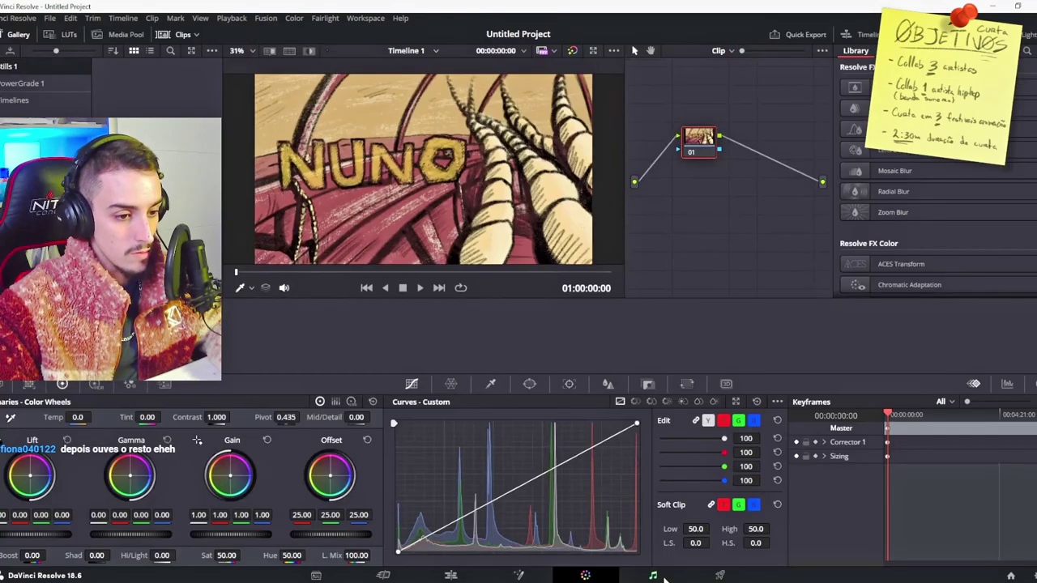
pyautogui.click(655, 574)
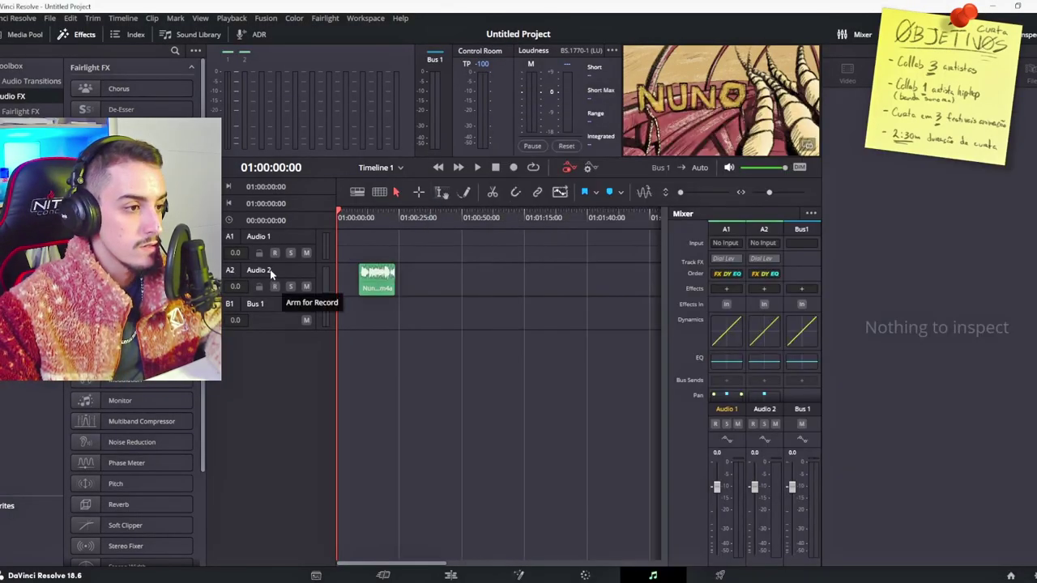
pyautogui.click(270, 270)
pyautogui.doubleClick(270, 271)
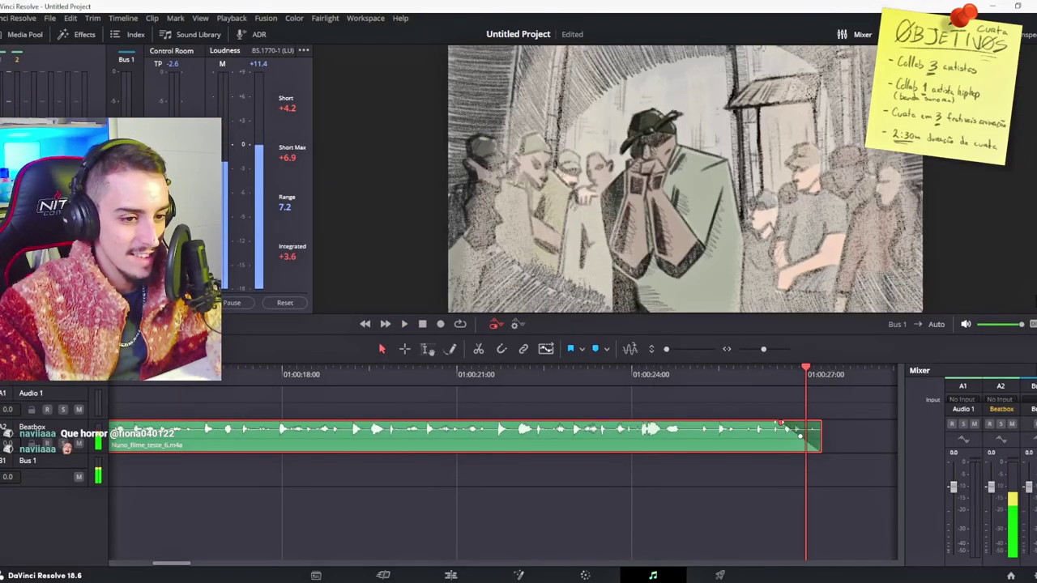
# Play the ending of the Beatbox clip and extend the clip's end to about 01:00:28 with a curved fade-out.
pyautogui.click(766, 371)
pyautogui.press('space')
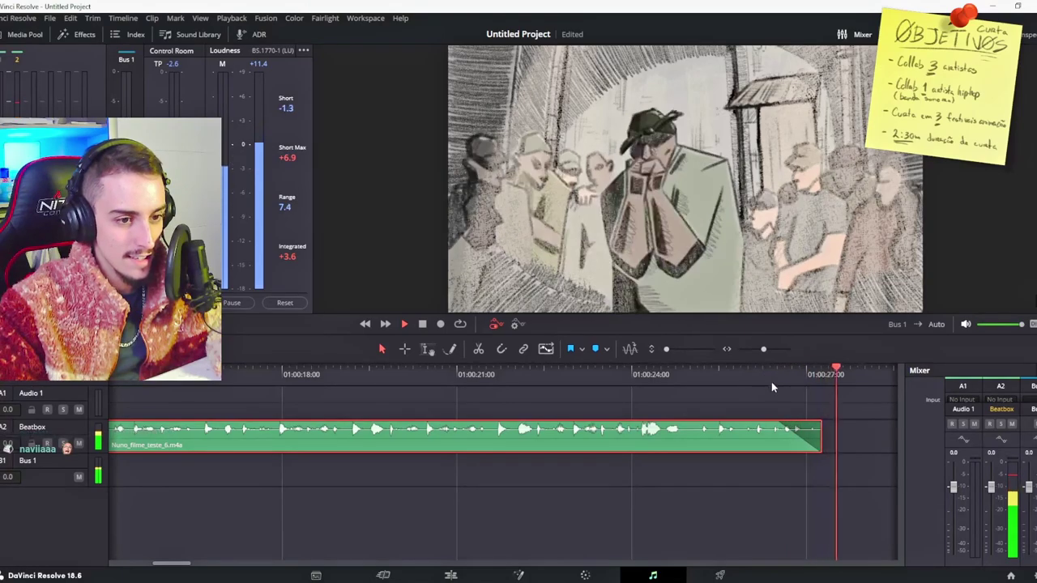
pyautogui.press('space')
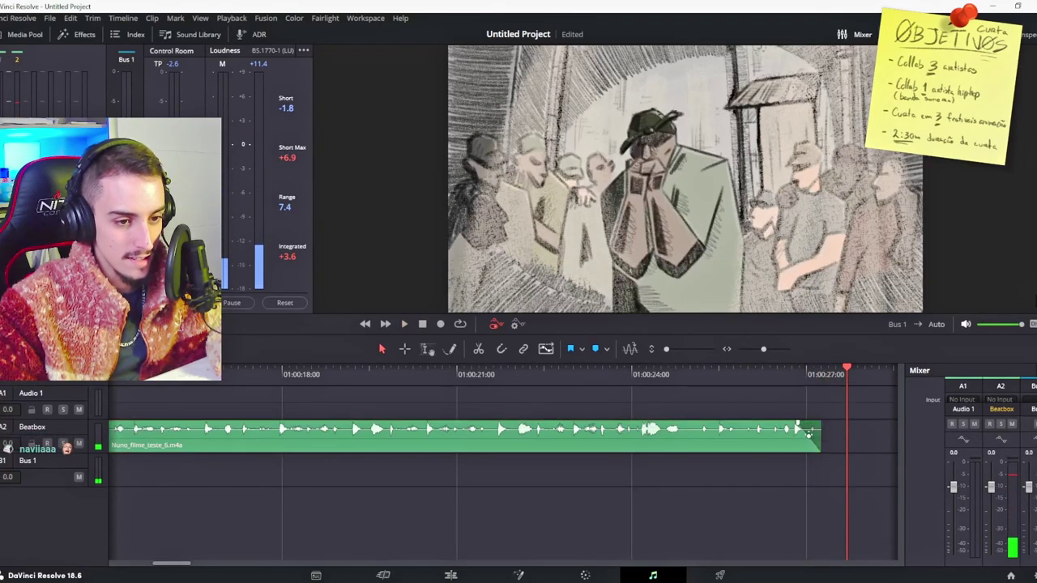
pyautogui.moveTo(850, 435); pyautogui.dragTo(852, 435)
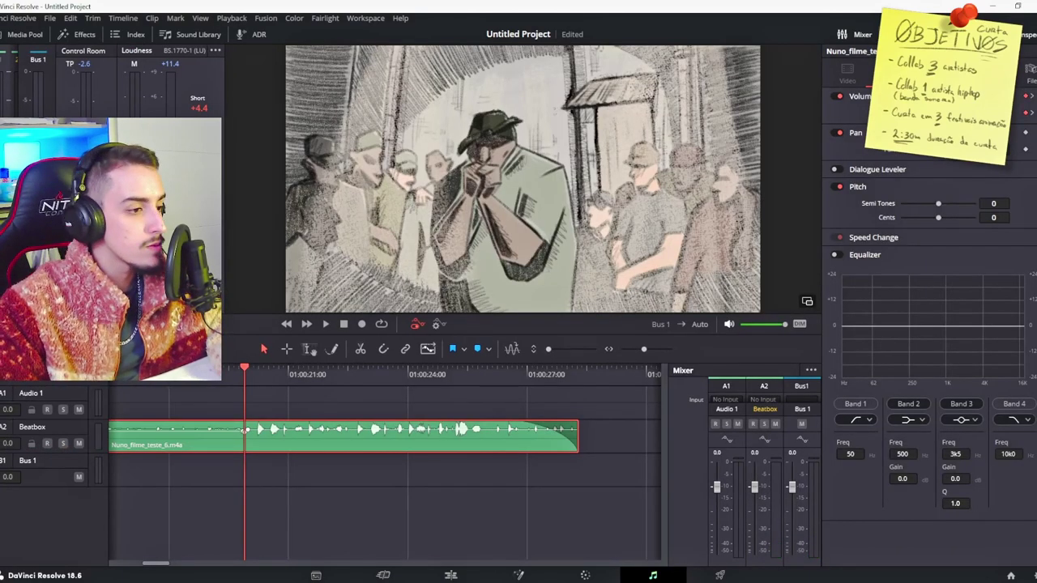
# Play the Beatbox clip around 01:00:20 and examine its volume points just before the beat.
pyautogui.click(223, 375)
pyautogui.press('space')
pyautogui.press('space')
pyautogui.scroll(5, 333, 437)
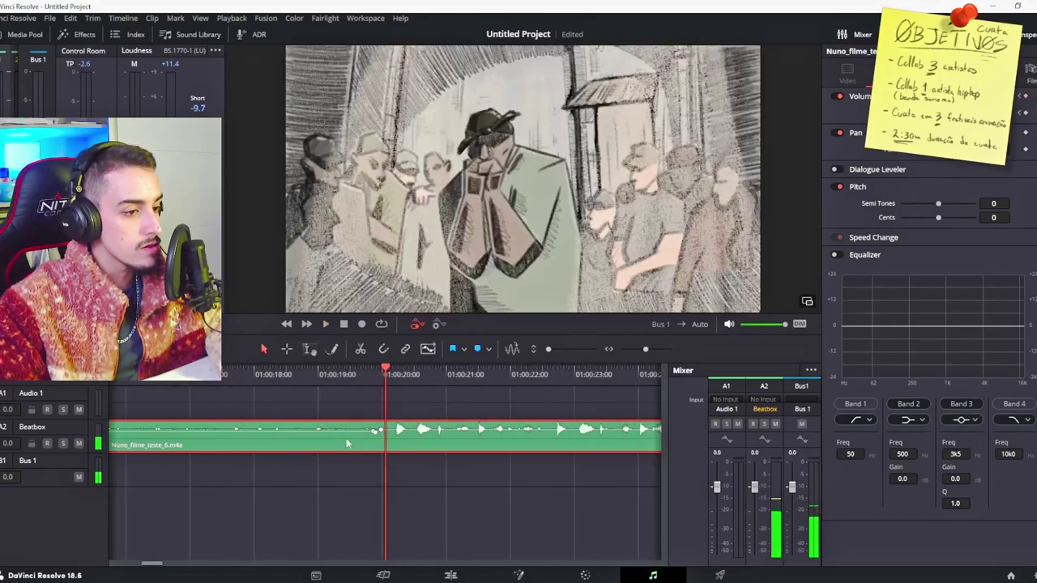
pyautogui.scroll(2, 335, 436)
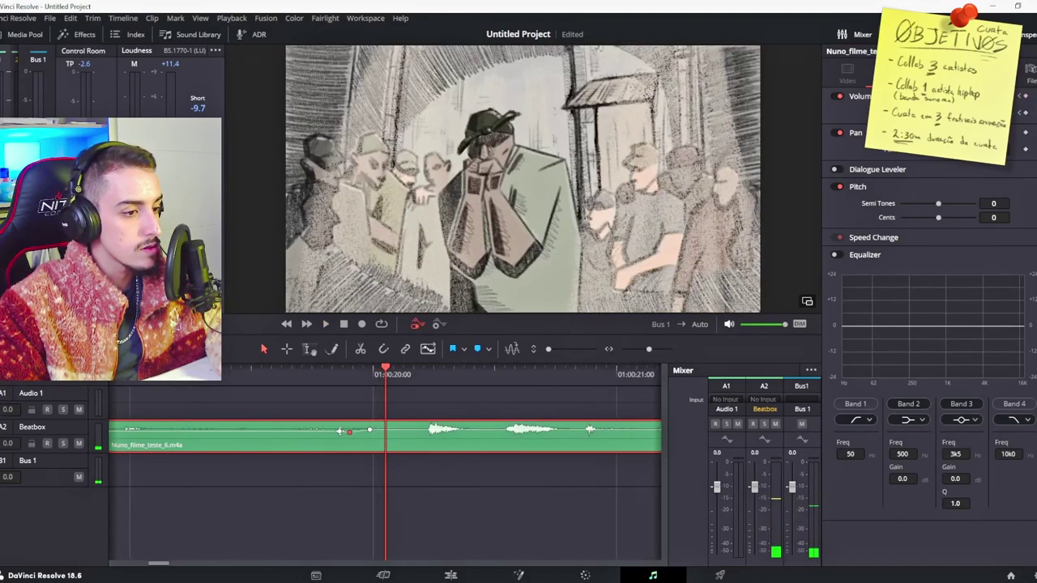
pyautogui.moveTo(346, 370)
pyautogui.mouseDown()
pyautogui.moveTo(331, 372)
pyautogui.moveTo(349, 380)
pyautogui.mouseUp()
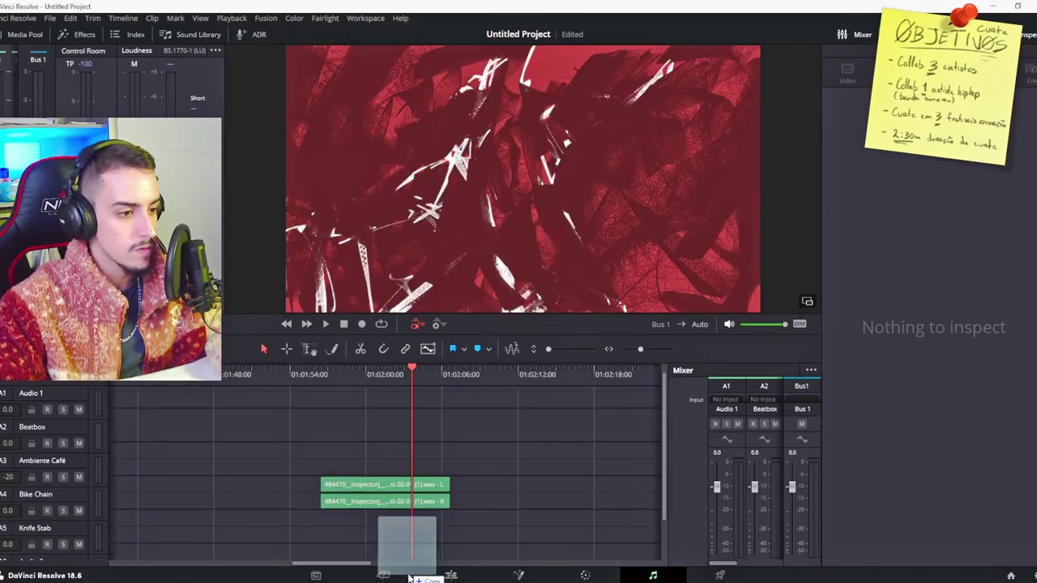
# Place the 411742 stab-pull.wav sound on the Knife Stab track at about 01:02:00 and set its audio format to Stereo.
pyautogui.moveTo(408, 571); pyautogui.dragTo(413, 530)
pyautogui.rightClick(415, 532)
pyautogui.click(493, 476)
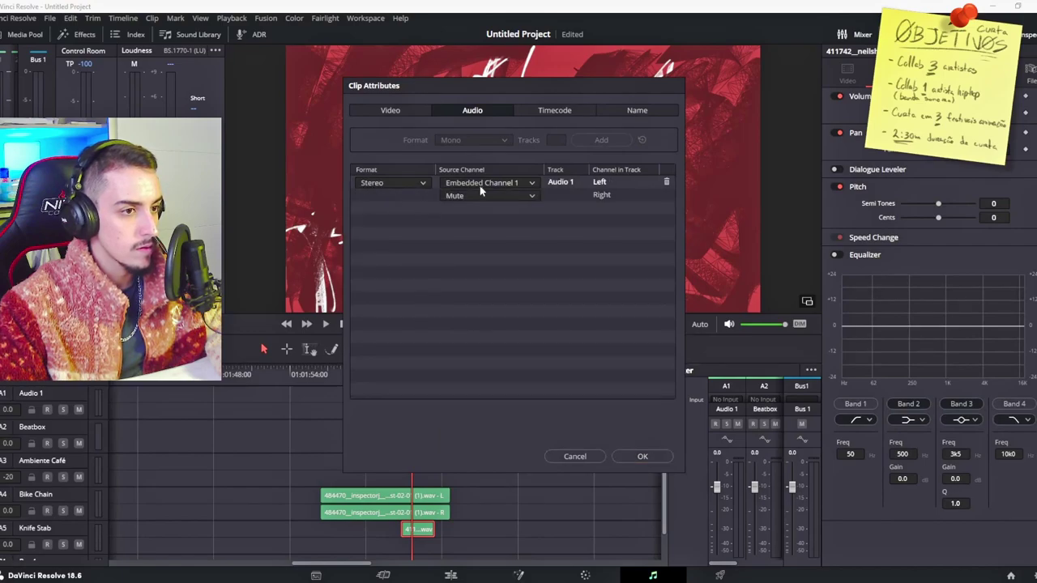
pyautogui.click(642, 457)
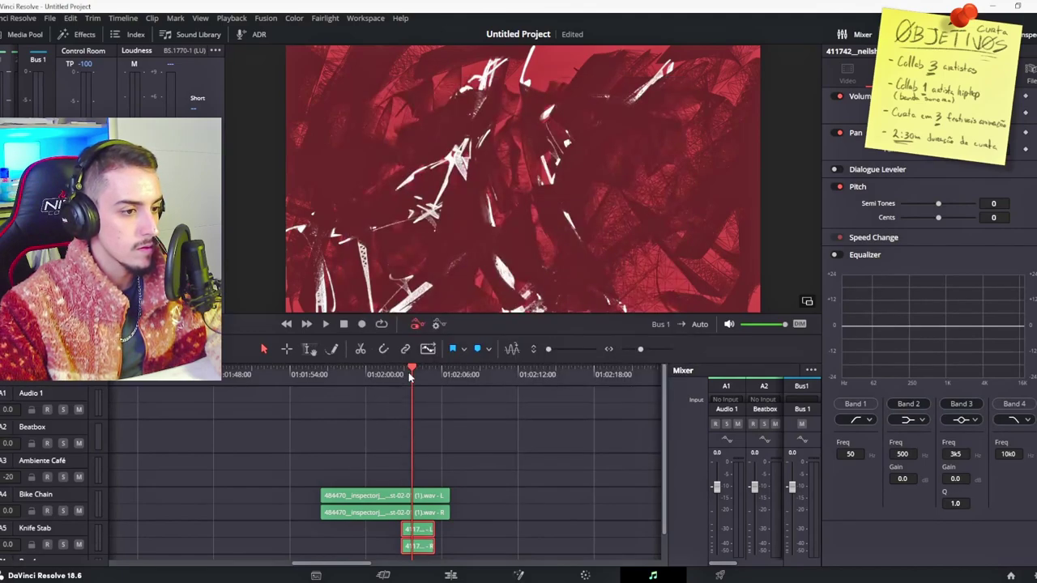
# Play the stabbing shot repeatedly from about 01:02:00 to check the knife sound's timing against the picture.
pyautogui.click(403, 375)
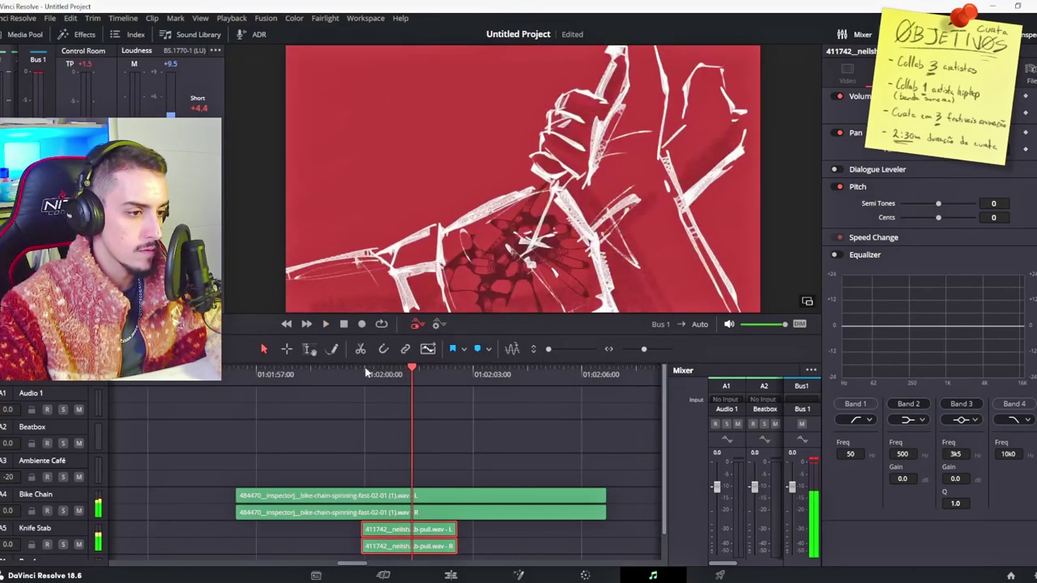
pyautogui.click(362, 373)
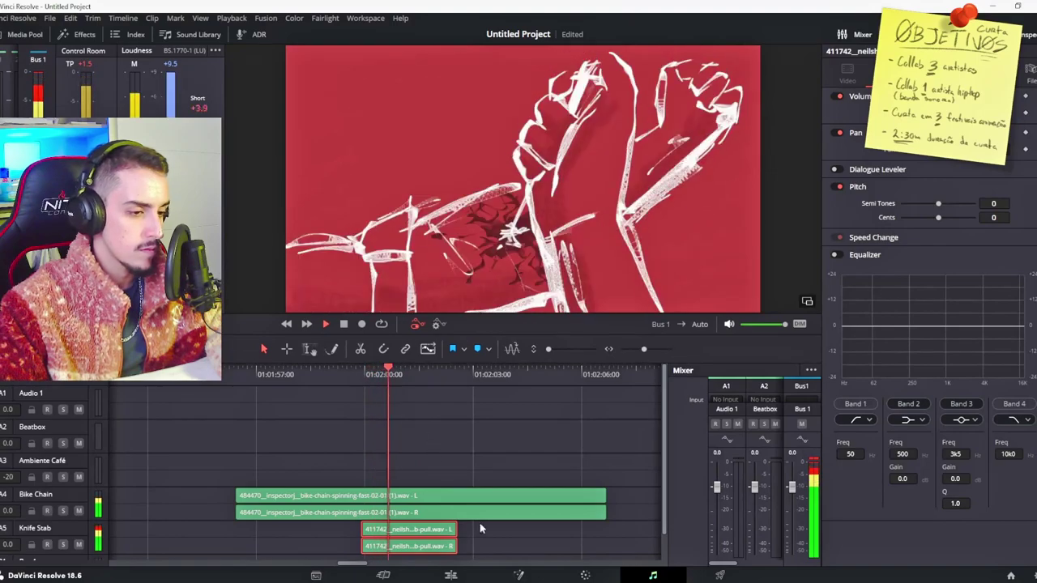
pyautogui.moveTo(397, 370); pyautogui.dragTo(358, 376)
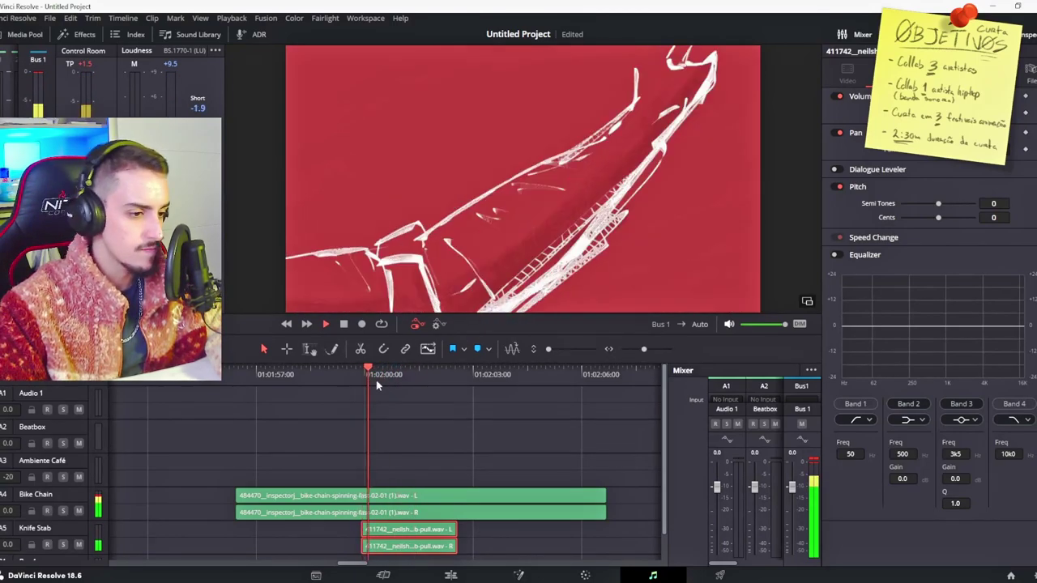
pyautogui.click(356, 377)
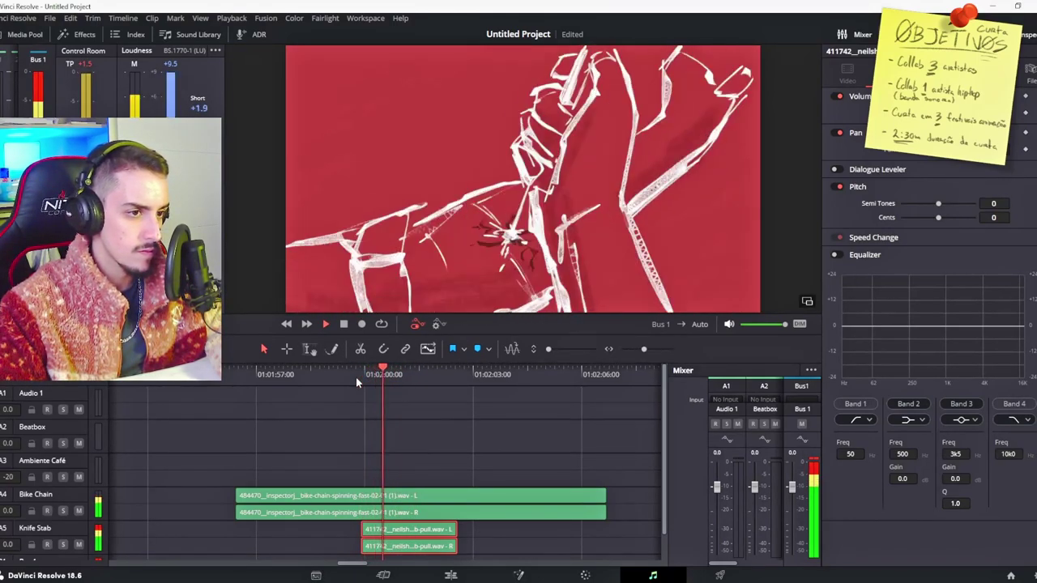
pyautogui.click(365, 381)
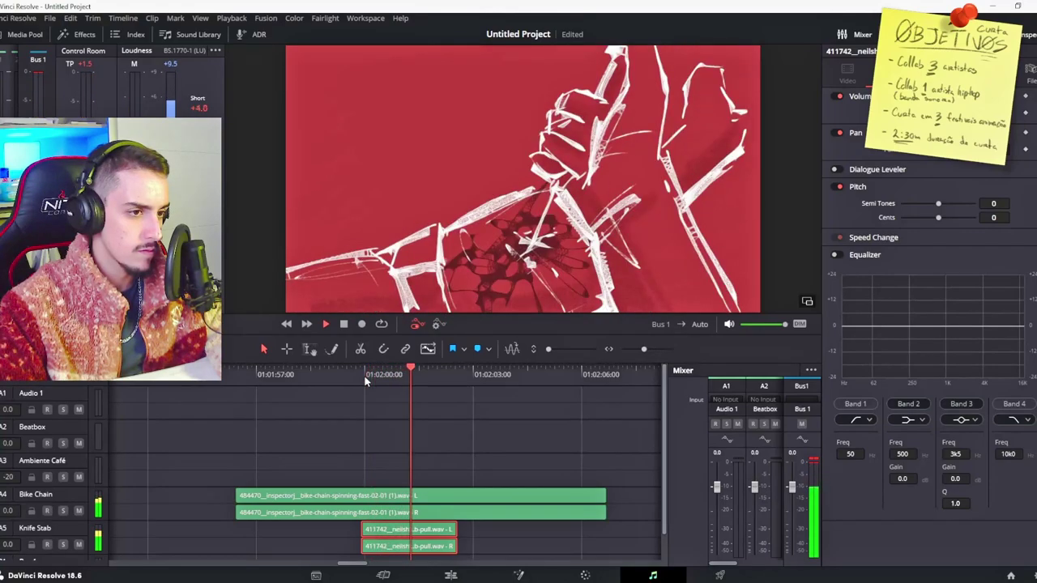
# Find the Reverb effect and apply it to the stab-pull clip on the Knife Stab track.
pyautogui.click(173, 51)
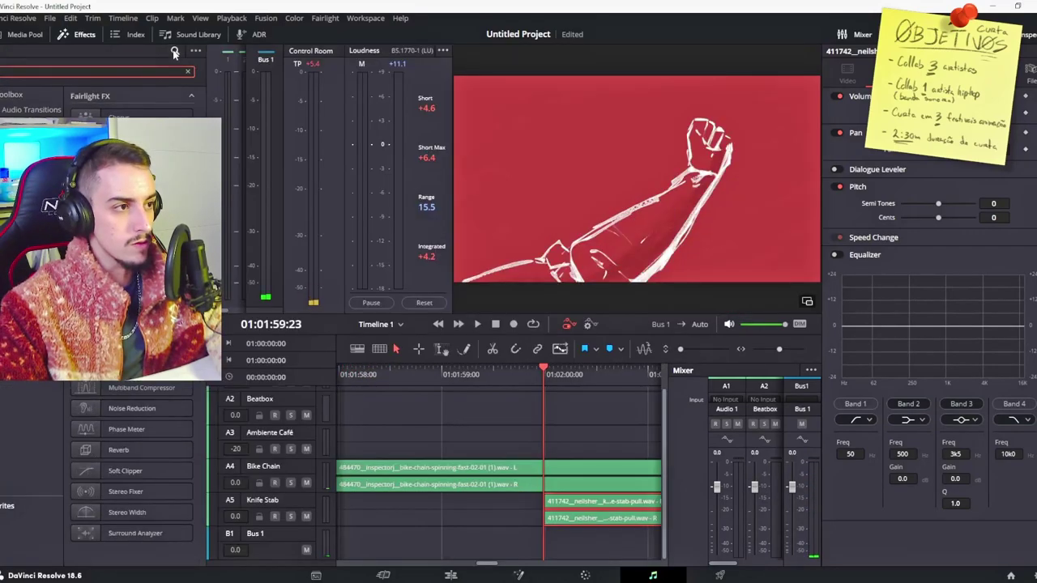
pyautogui.write('eqv')
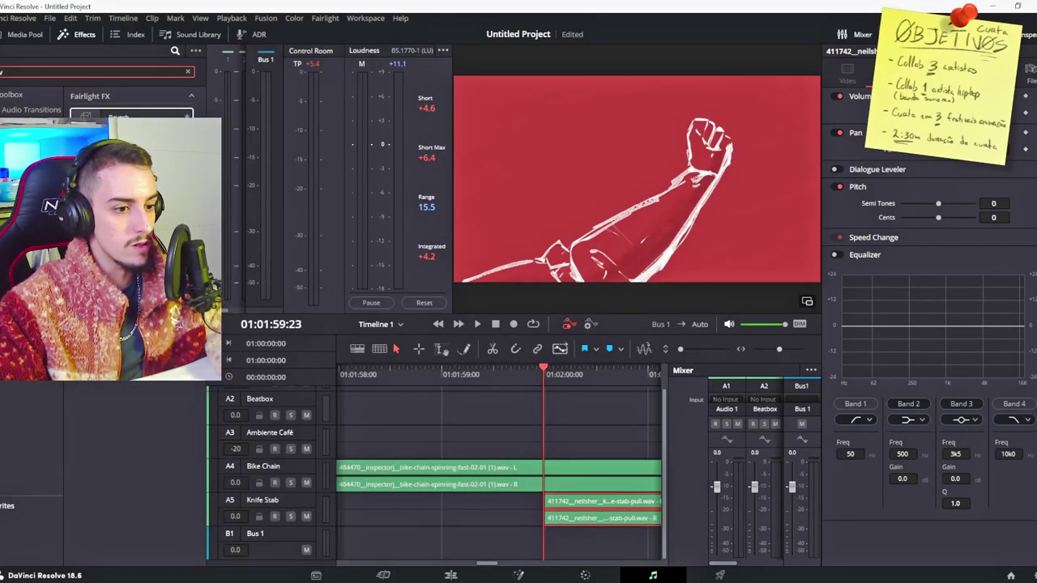
pyautogui.moveTo(121, 116); pyautogui.dragTo(606, 508)
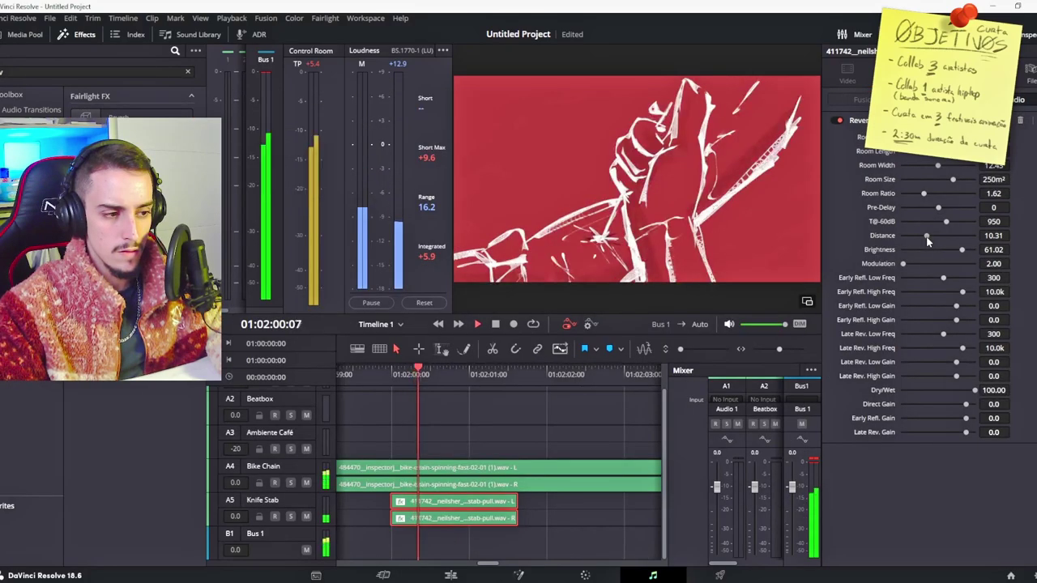
# Set the reverb's Distance to 22.67 on the knife stab clip and replay the stab to hear it.
pyautogui.moveTo(928, 240); pyautogui.dragTo(941, 243)
pyautogui.click(381, 374)
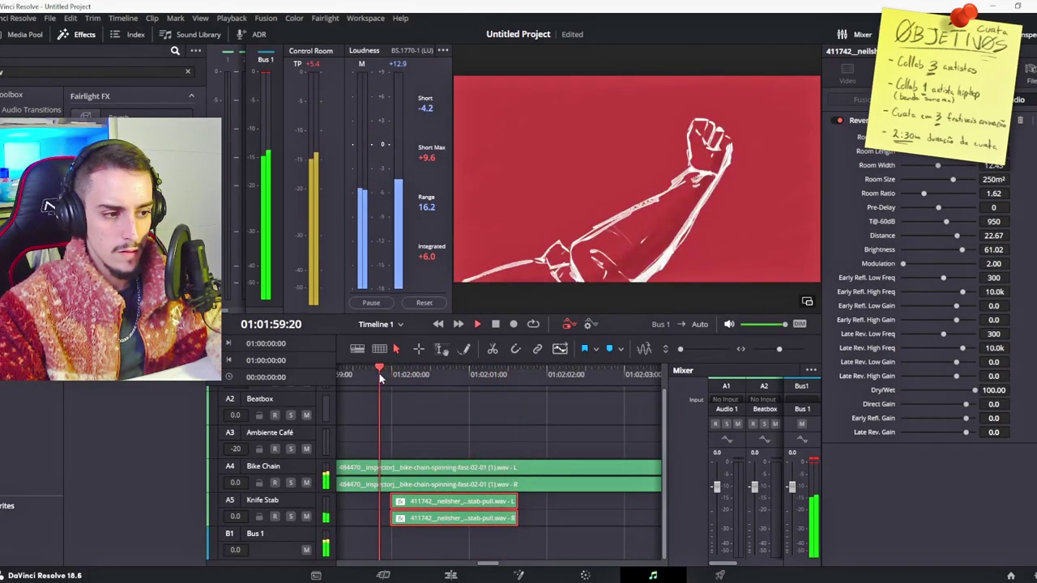
pyautogui.click(393, 372)
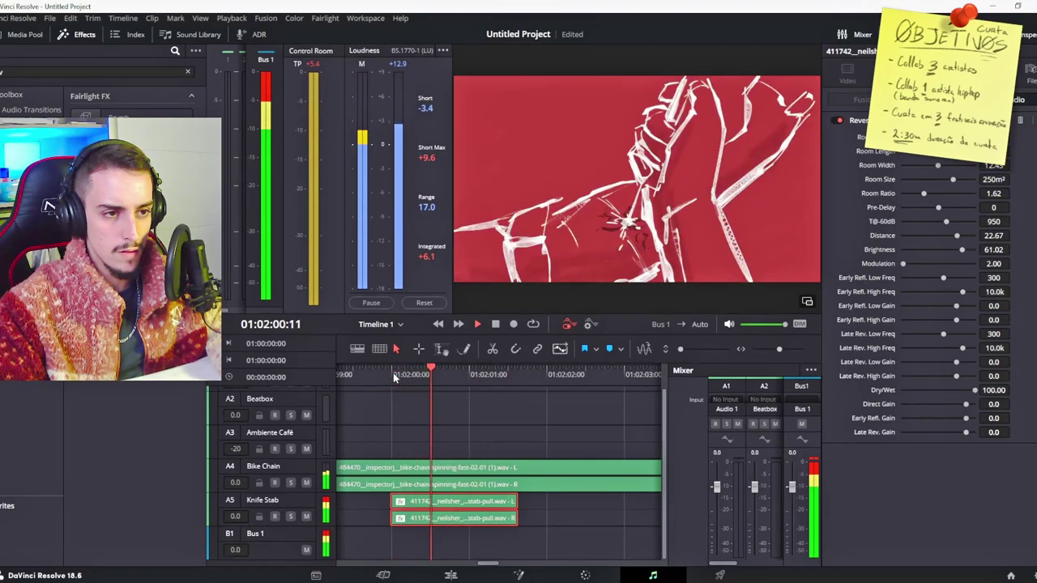
pyautogui.click(381, 374)
pyautogui.click(394, 376)
pyautogui.click(388, 374)
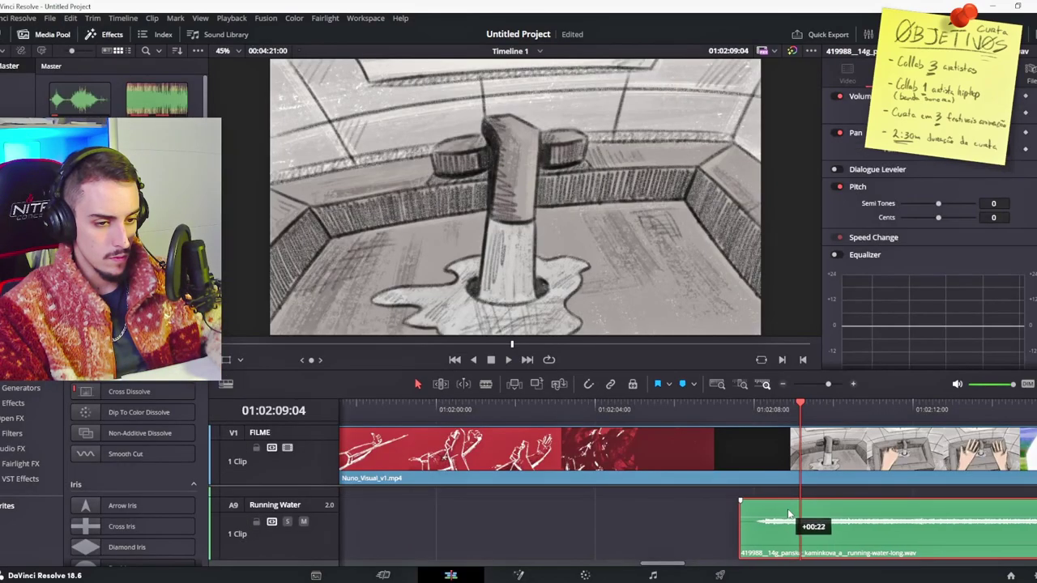
# Play the Running Water clip over the tap shot and split it at 01:02:15:04.
pyautogui.click(735, 415)
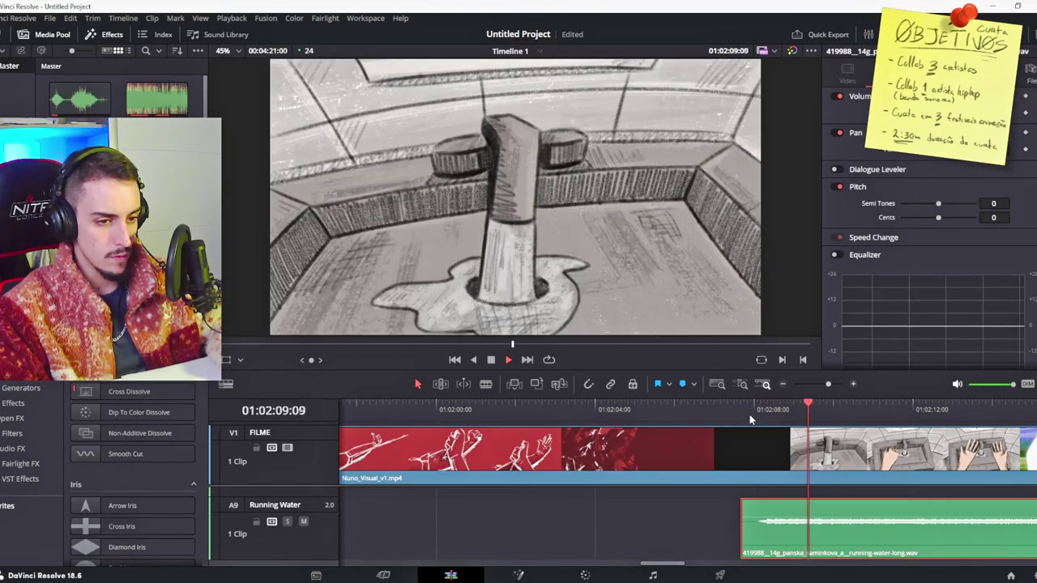
pyautogui.scroll(-5, 721, 504)
pyautogui.scroll(2, 719, 518)
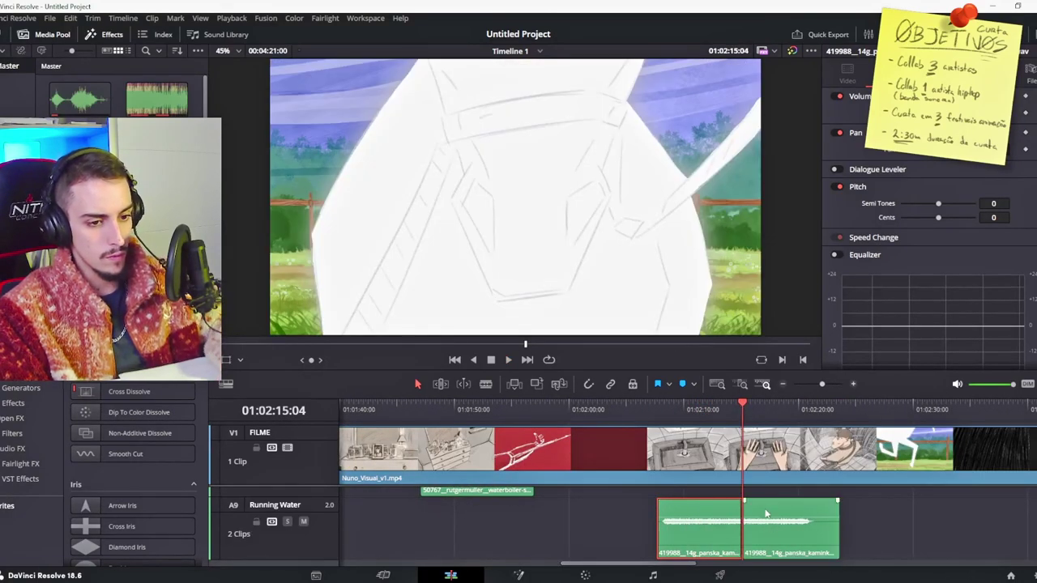
# Move the second Running Water piece to start at about 01:02:17, just before the bathroom mirror shot, and preview it.
pyautogui.moveTo(766, 514); pyautogui.dragTo(808, 515)
pyautogui.moveTo(772, 409)
pyautogui.mouseDown()
pyautogui.moveTo(783, 410)
pyautogui.moveTo(756, 420)
pyautogui.mouseUp()
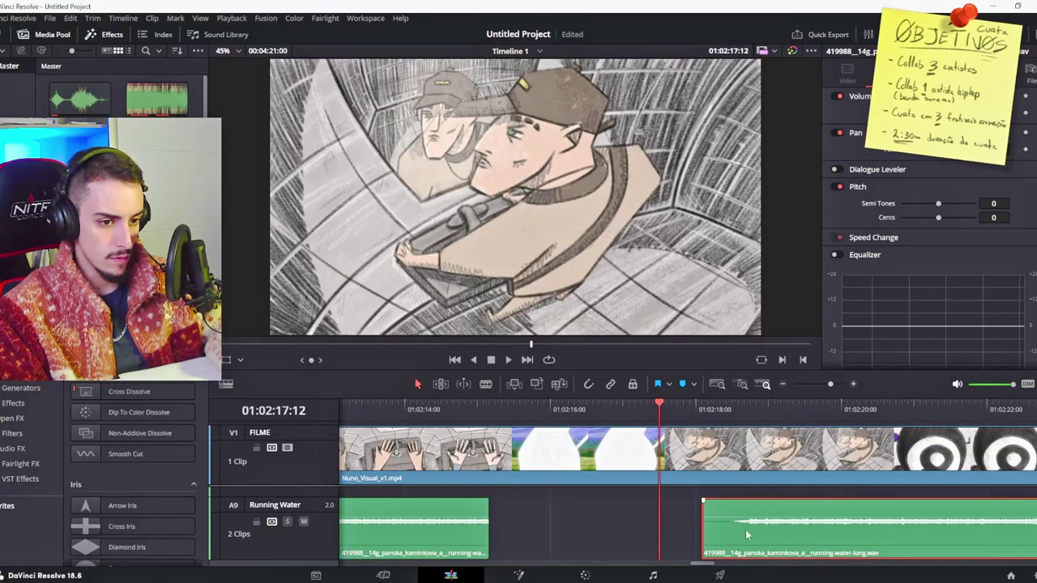
pyautogui.moveTo(755, 518); pyautogui.dragTo(678, 521)
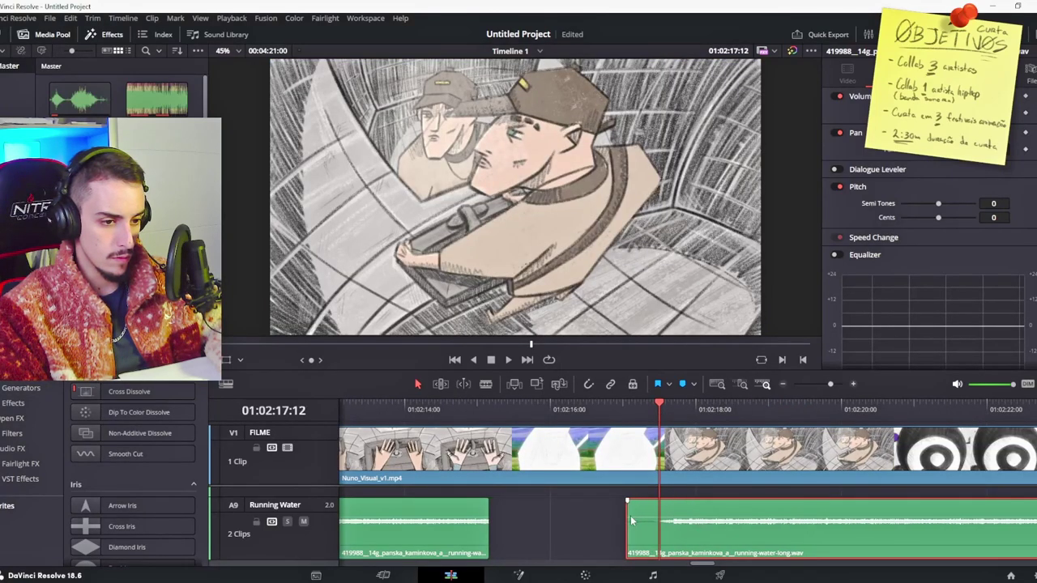
pyautogui.press('space')
pyautogui.click(606, 409)
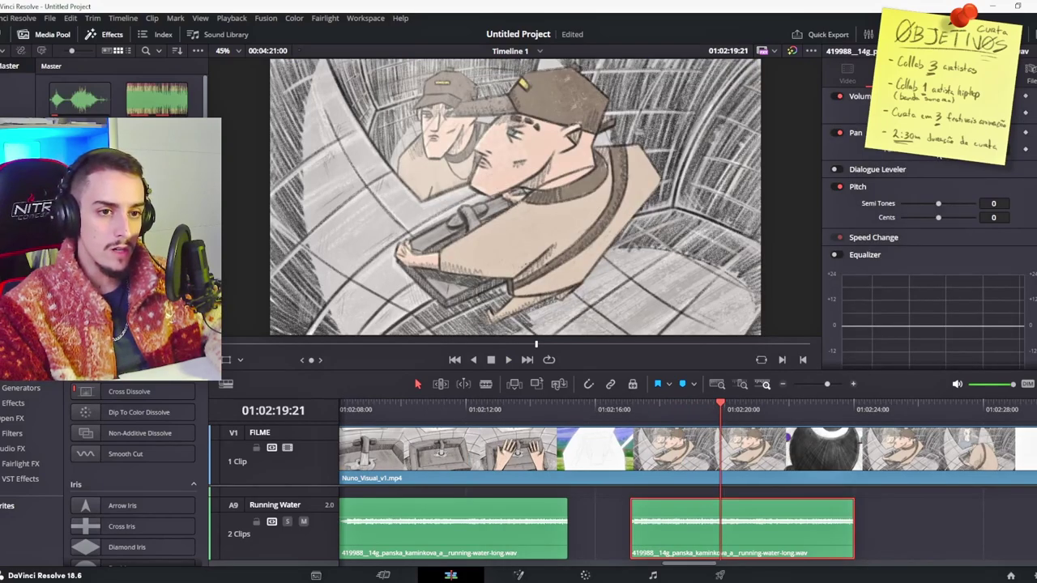
# Replay the second Running Water piece from just before 01:02:17 to check it against the bathroom mirror shot.
pyautogui.click(621, 409)
pyautogui.press('space')
pyautogui.click(629, 409)
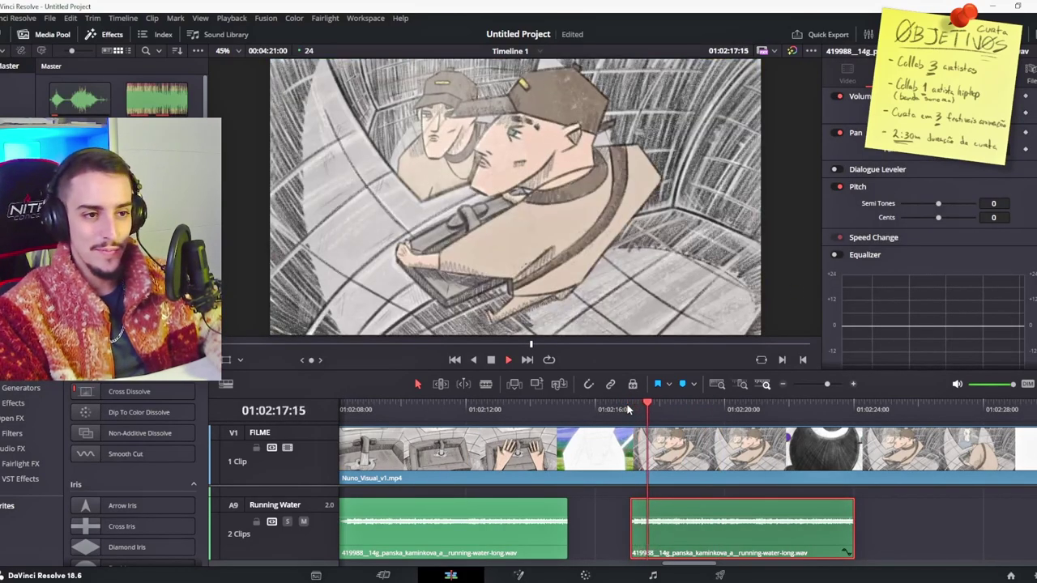
pyautogui.press('space')
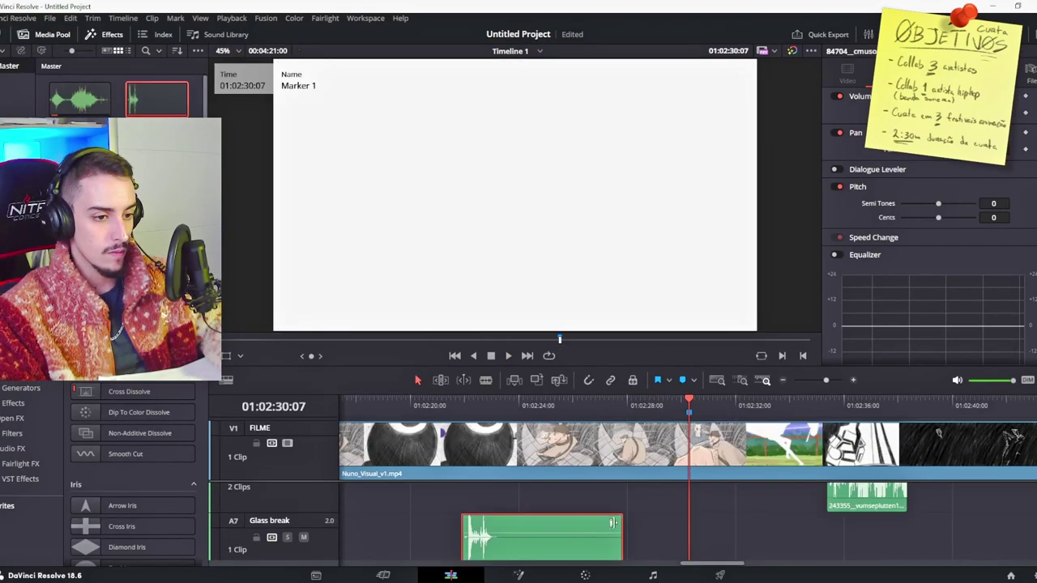
# Move the Glass break clip to the mirror punch at about 01:02:30 and play it together with the Pistol SHot clip.
pyautogui.moveTo(456, 527); pyautogui.dragTo(679, 519)
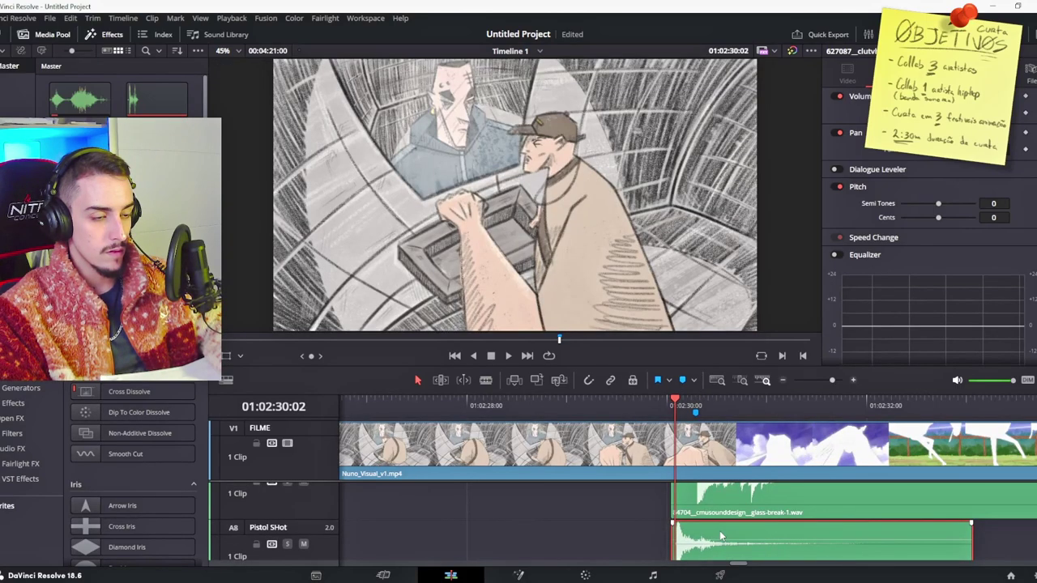
pyautogui.press('space')
pyautogui.press('space')
pyautogui.click(671, 402)
pyautogui.press('space')
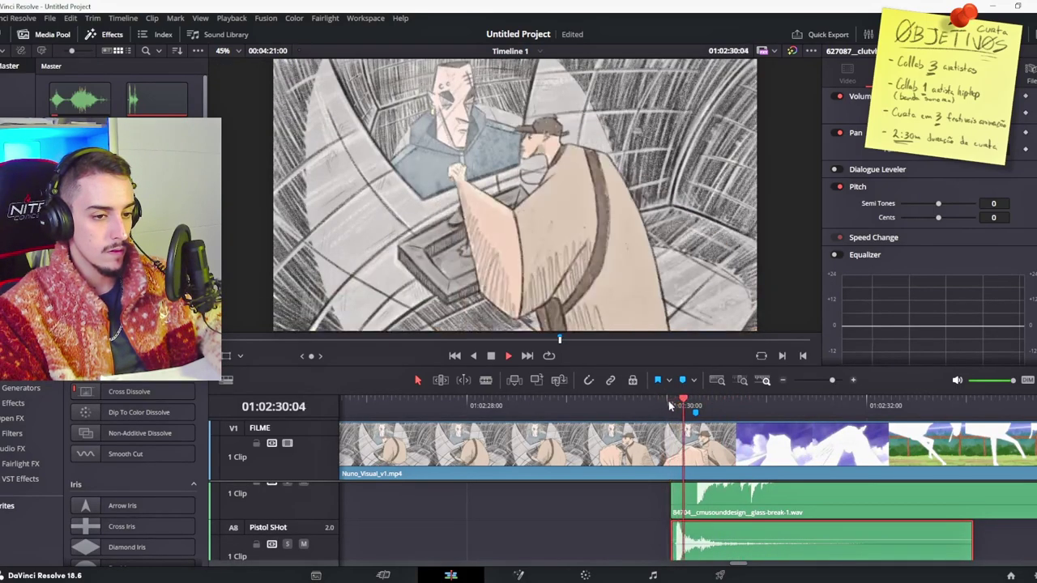
pyautogui.press('space')
# Shift the Pistol SHot clip slightly later against the mirror punch and replay the hit repeatedly to check its sync and level.
pyautogui.moveTo(717, 536); pyautogui.dragTo(734, 538)
pyautogui.click(677, 408)
pyautogui.press('space')
pyautogui.press('space')
pyautogui.click(680, 409)
pyautogui.press('space')
pyautogui.click(681, 407)
pyautogui.click(680, 407)
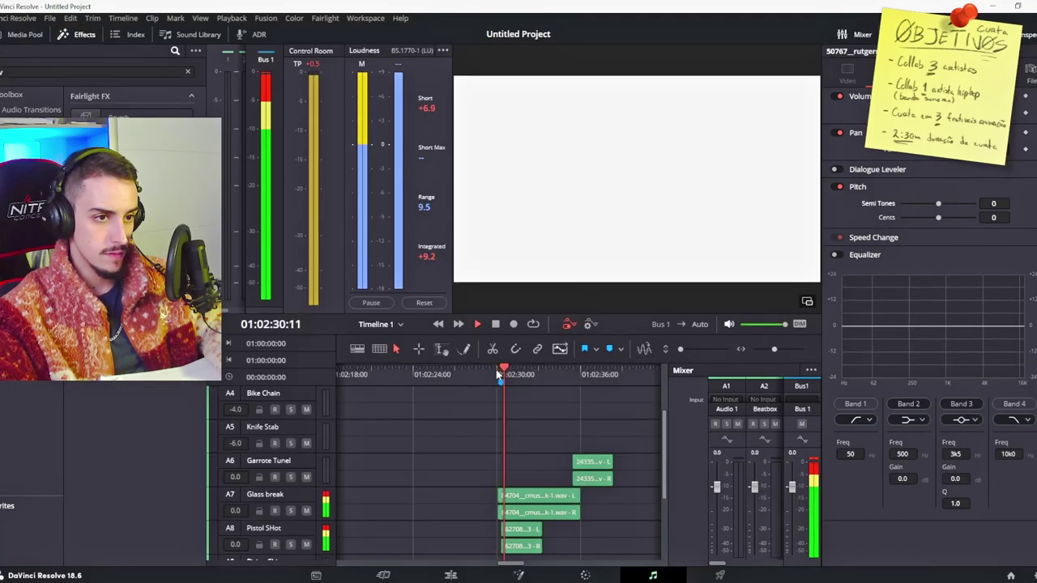
pyautogui.click(494, 375)
pyautogui.scroll(3, 600, 446)
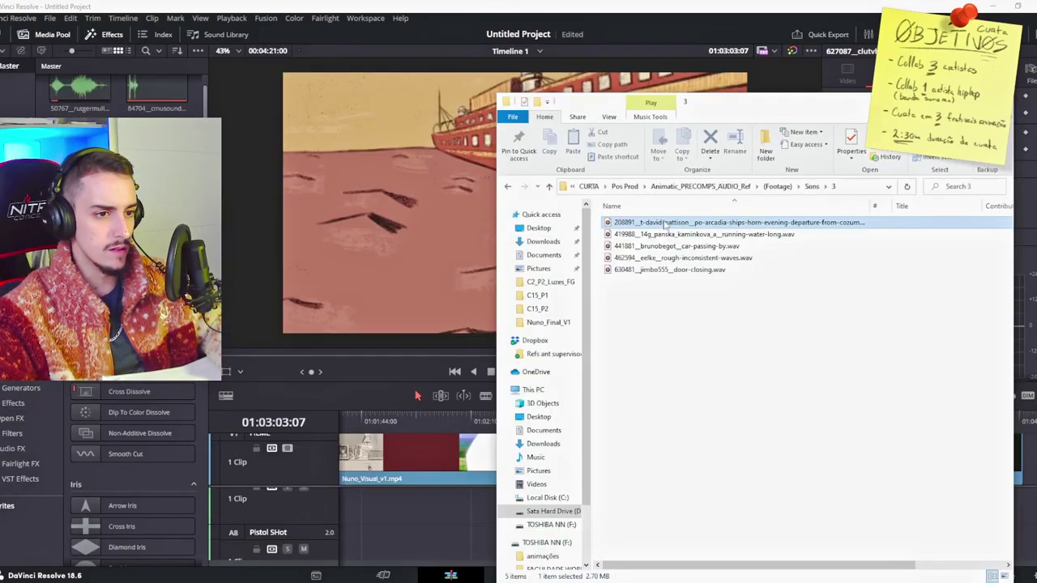
# Add a stereo audio track between the Glass break and Pistol SHot tracks and name it "Barco".
pyautogui.click(302, 508)
pyautogui.rightClick(301, 508)
pyautogui.moveTo(342, 384)
pyautogui.click(423, 395)
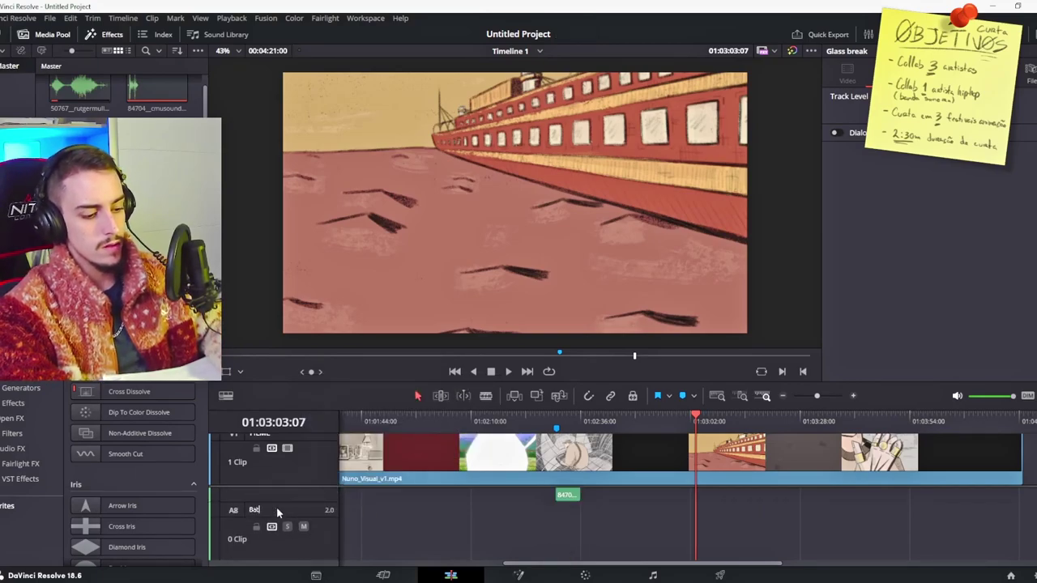
pyautogui.click(276, 510)
pyautogui.write('Barco')
pyautogui.press('Return')
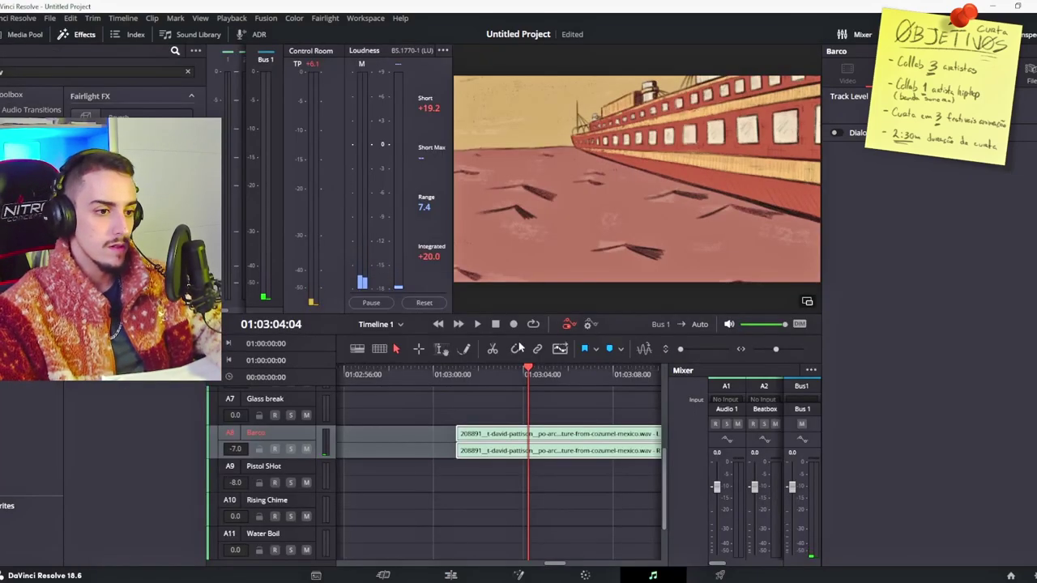
# Play the ship's horn clip on the Barco track from its start over the boat shot.
pyautogui.click(466, 376)
pyautogui.press('space')
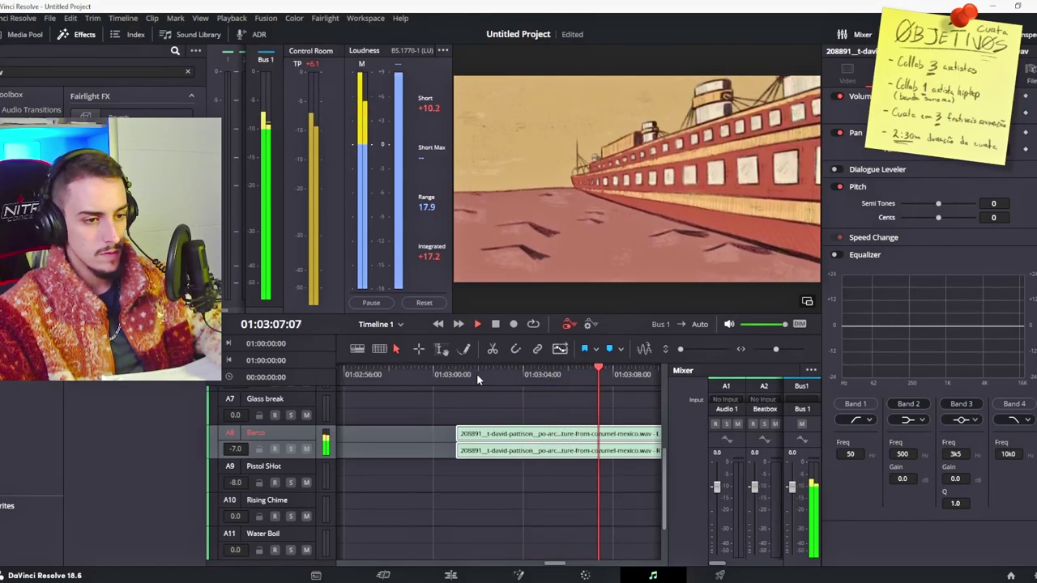
pyautogui.scroll(-1, 532, 443)
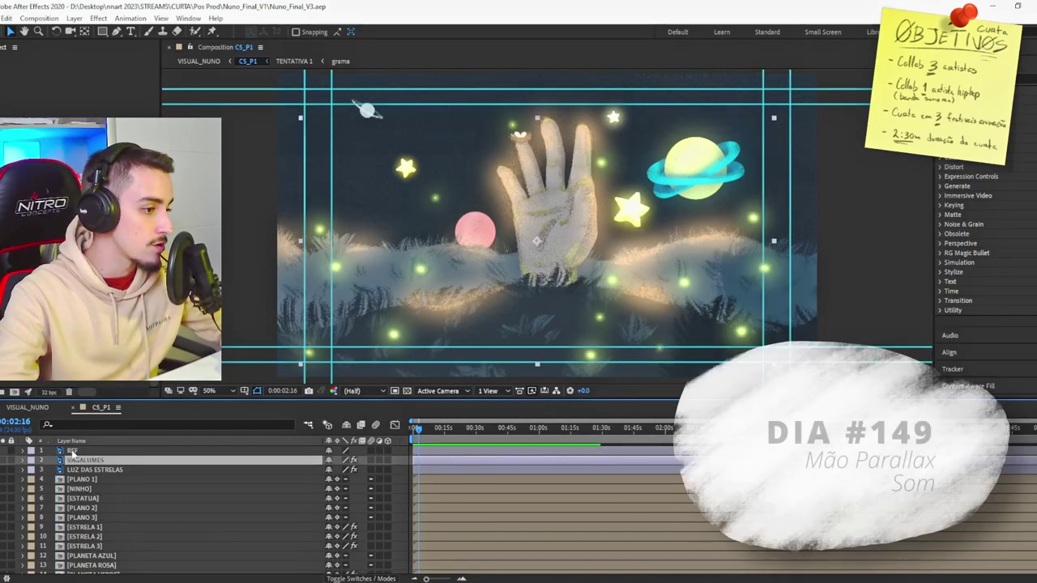
# In After Effects, pre-compose all layers of the C5_P1 composition into a new composition named "Mao Parallax".
pyautogui.scroll(-3, 91, 534)
pyautogui.hotkey('ctrl', 'a')
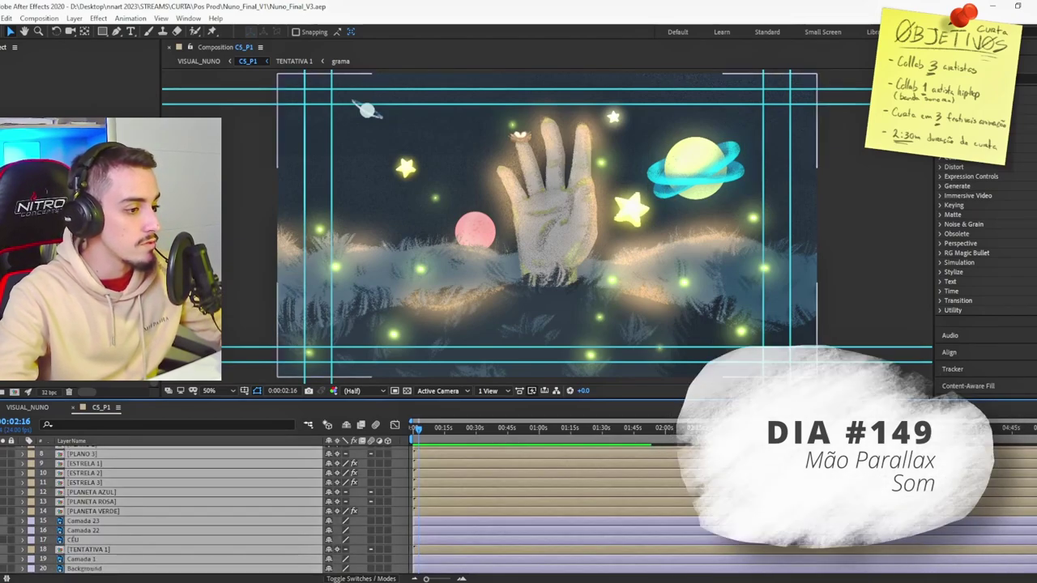
pyautogui.rightClick(101, 568)
pyautogui.click(131, 504)
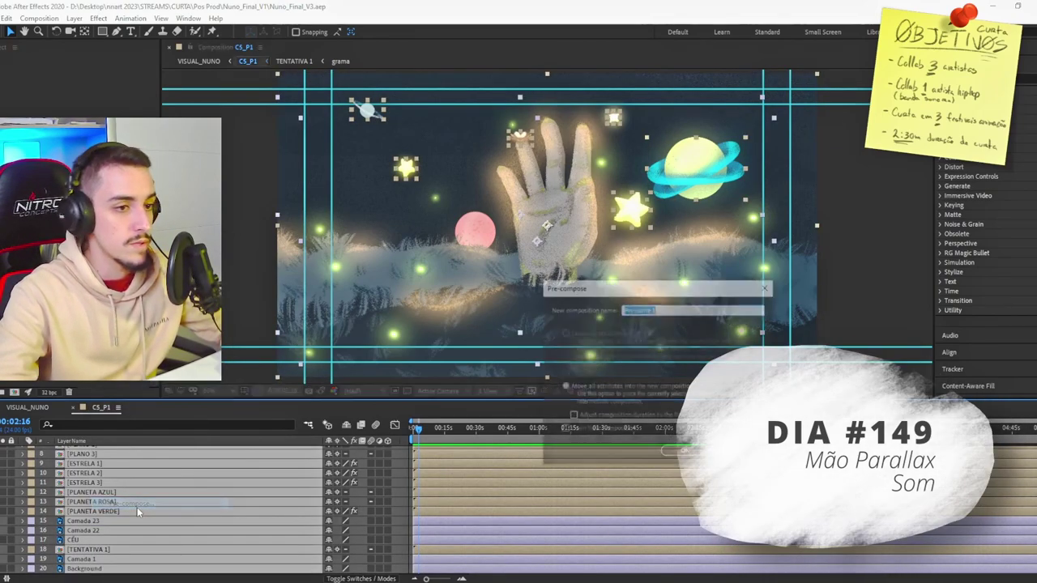
pyautogui.write('Mao Parallax')
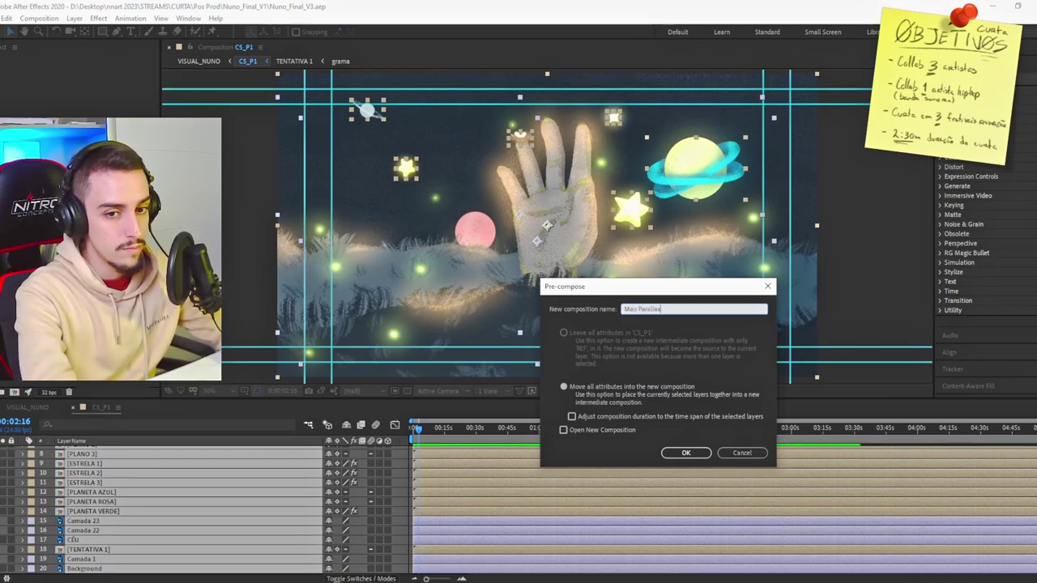
pyautogui.press('Return')
# Open the Mao Parallax composition and add a new camera with the default settings.
pyautogui.doubleClick(81, 451)
pyautogui.scroll(3, 61, 470)
pyautogui.rightClick(3, 452)
pyautogui.moveTo(24, 458)
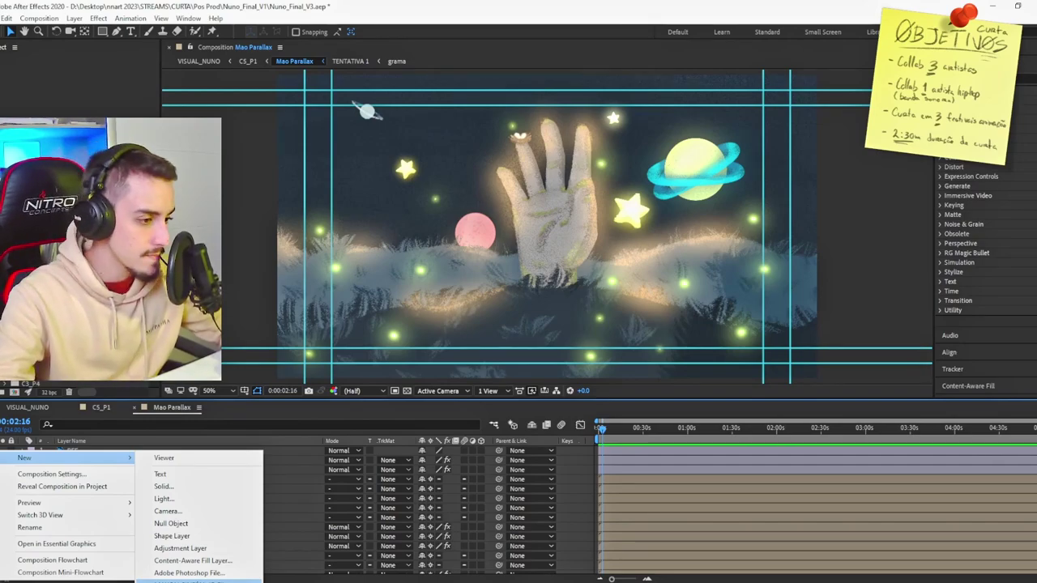
pyautogui.click(167, 511)
pyautogui.click(633, 418)
# Add a null object to Mao Parallax and make it and the artwork layers 3D.
pyautogui.rightClick(6, 454)
pyautogui.moveTo(24, 459)
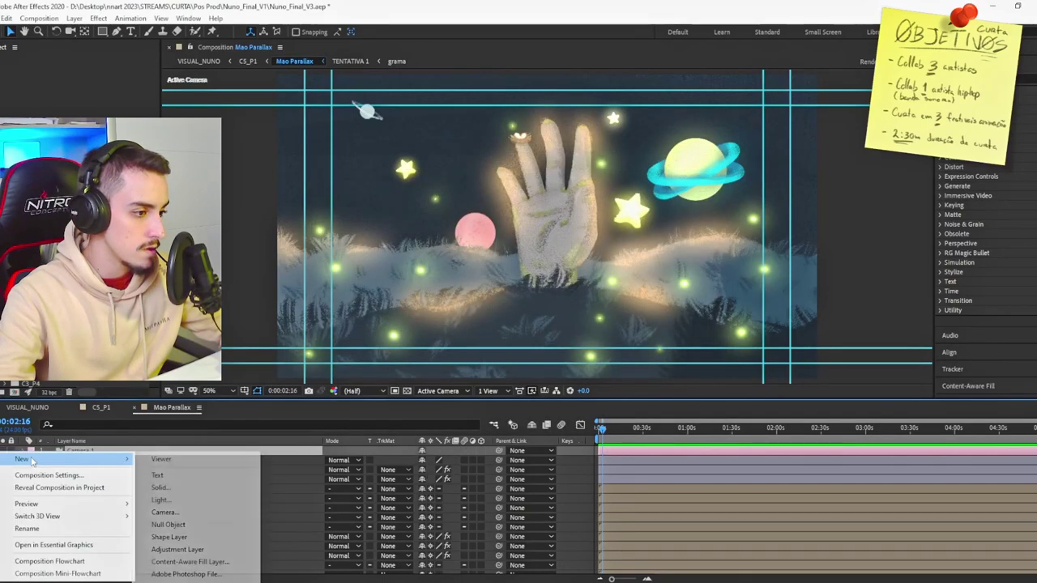
pyautogui.click(177, 528)
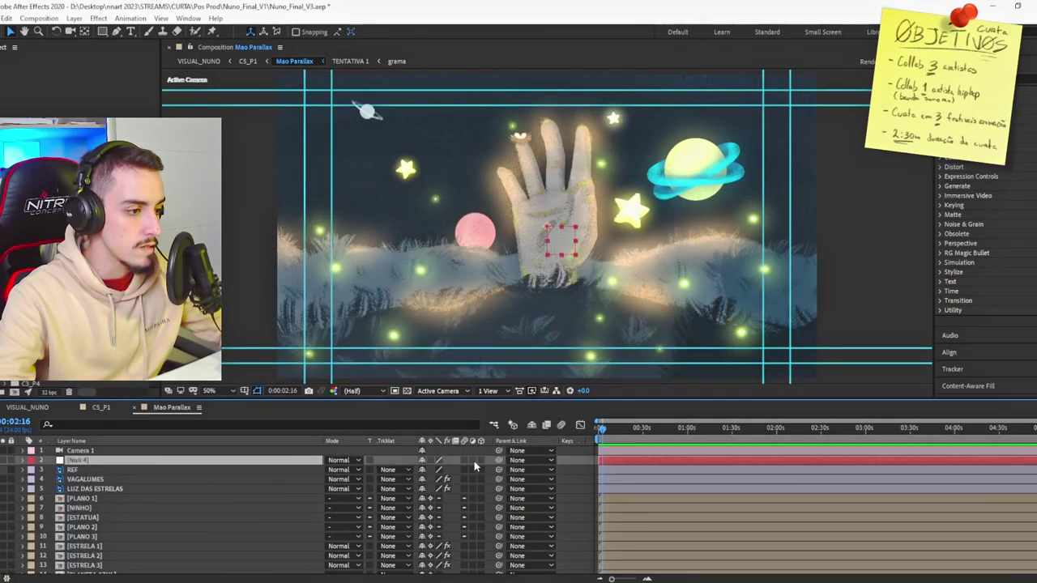
pyautogui.moveTo(480, 462); pyautogui.dragTo(480, 569)
pyautogui.press('Return')
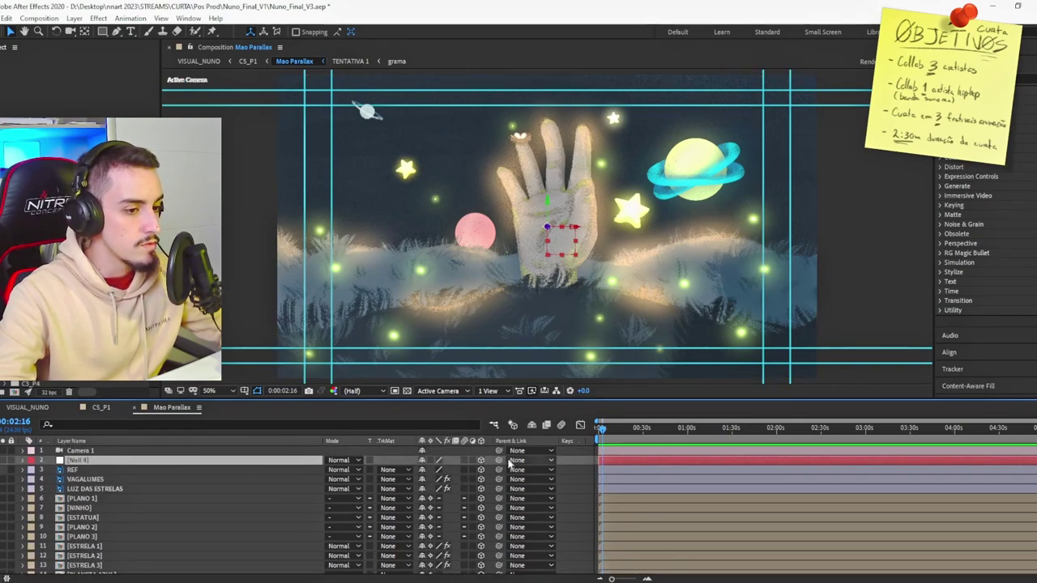
# Parent the null to Camera 1 and display the composition in two views, Top beside Active Camera.
pyautogui.moveTo(166, 461); pyautogui.dragTo(79, 451)
pyautogui.click(99, 452)
pyautogui.click(489, 391)
pyautogui.click(498, 443)
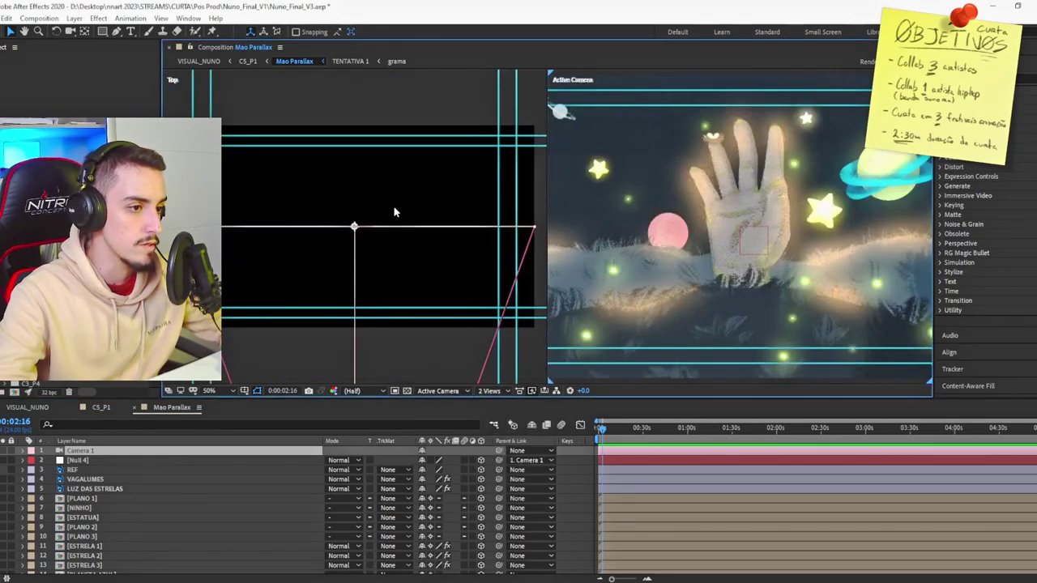
# Push the CÉU sky layer back in depth in the top view and enlarge its scale to fill the frame.
pyautogui.click(88, 461)
pyautogui.click(90, 471)
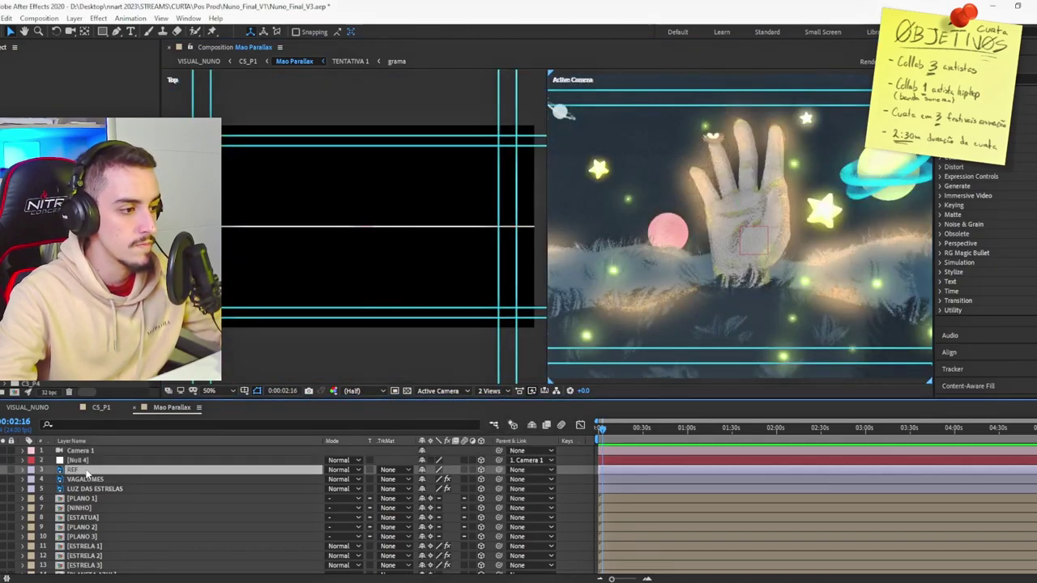
pyautogui.press(',')
pyautogui.press(',')
pyautogui.scroll(-4, 110, 508)
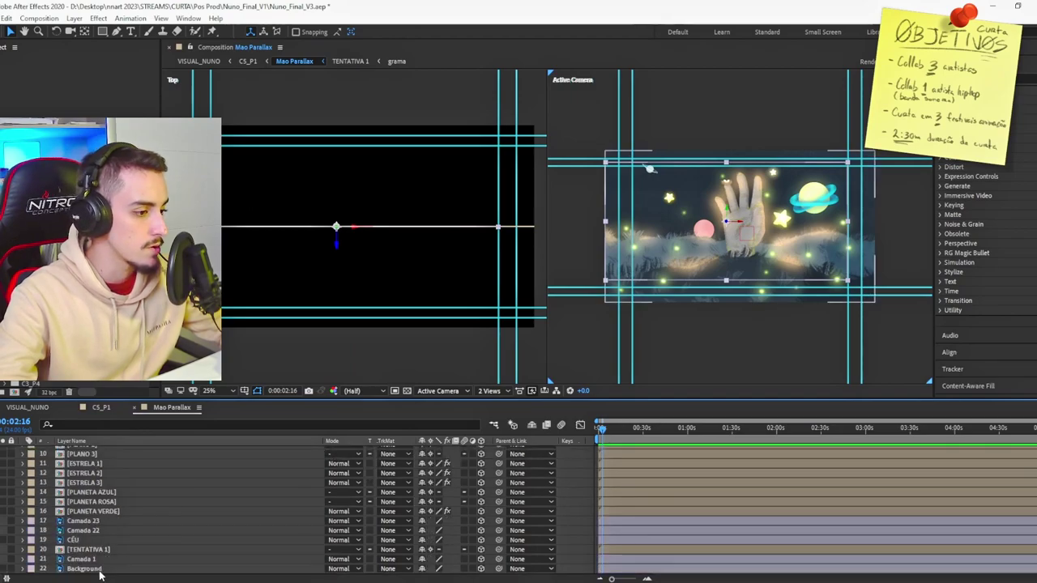
pyautogui.click(357, 247)
pyautogui.moveTo(357, 246); pyautogui.dragTo(364, 150)
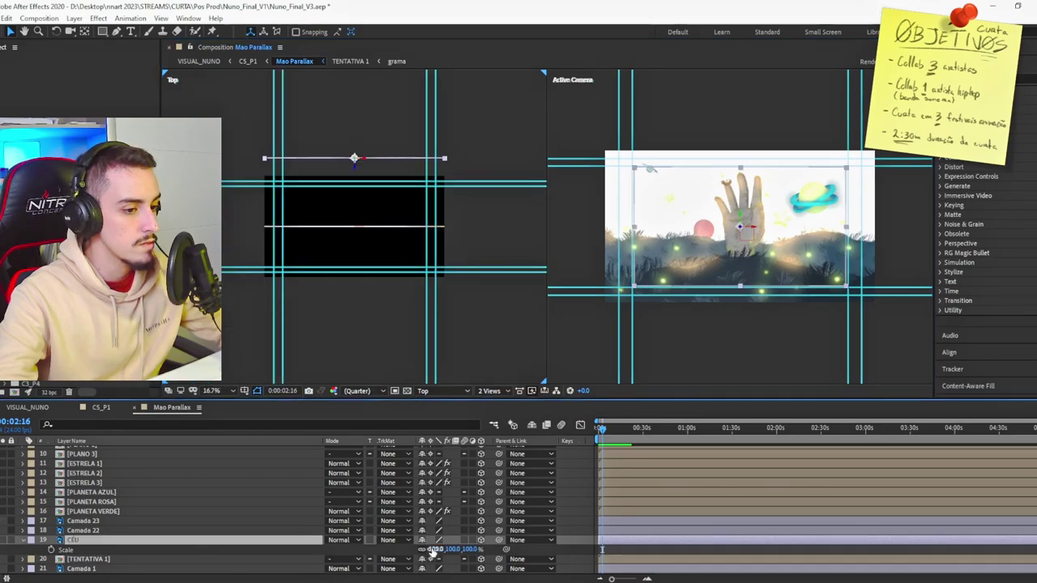
pyautogui.moveTo(430, 550); pyautogui.dragTo(443, 549)
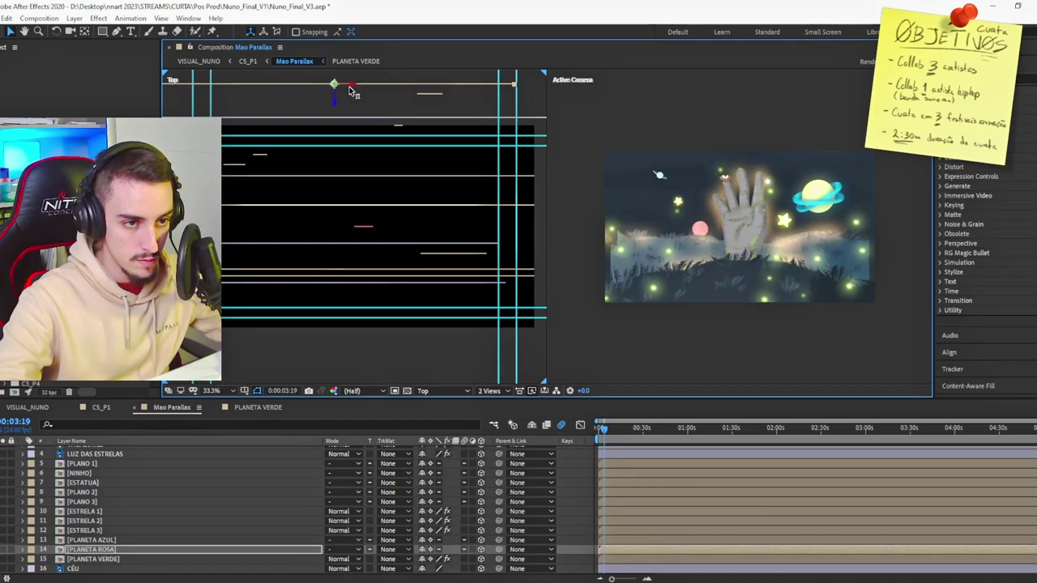
# Reposition the PLANETA VERDE and LUZ DAS ESTRELAS layers in depth in the top view, and undo the last change.
pyautogui.click(361, 263)
pyautogui.moveTo(354, 274); pyautogui.dragTo(361, 231)
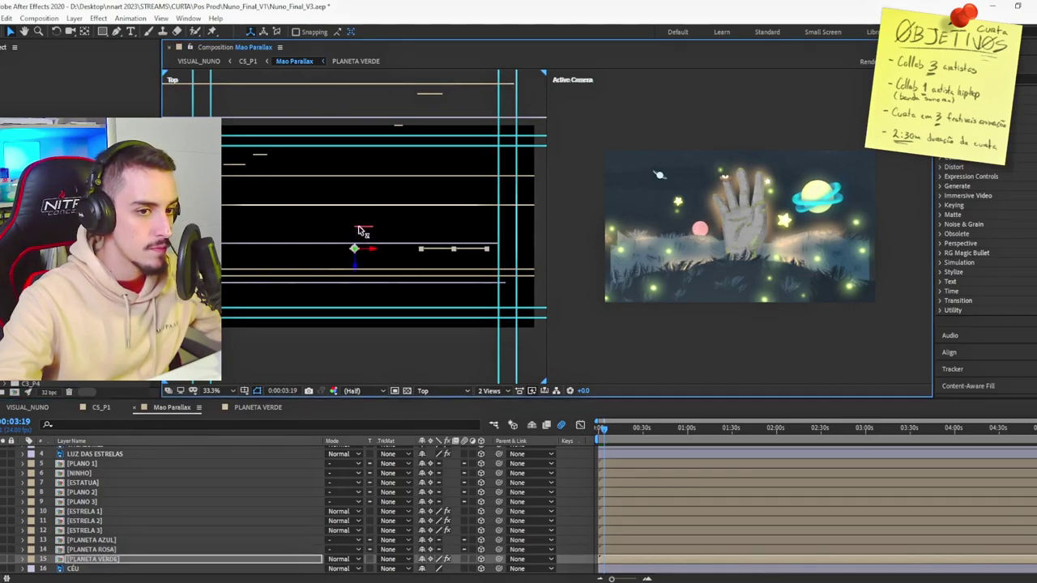
pyautogui.click(337, 261)
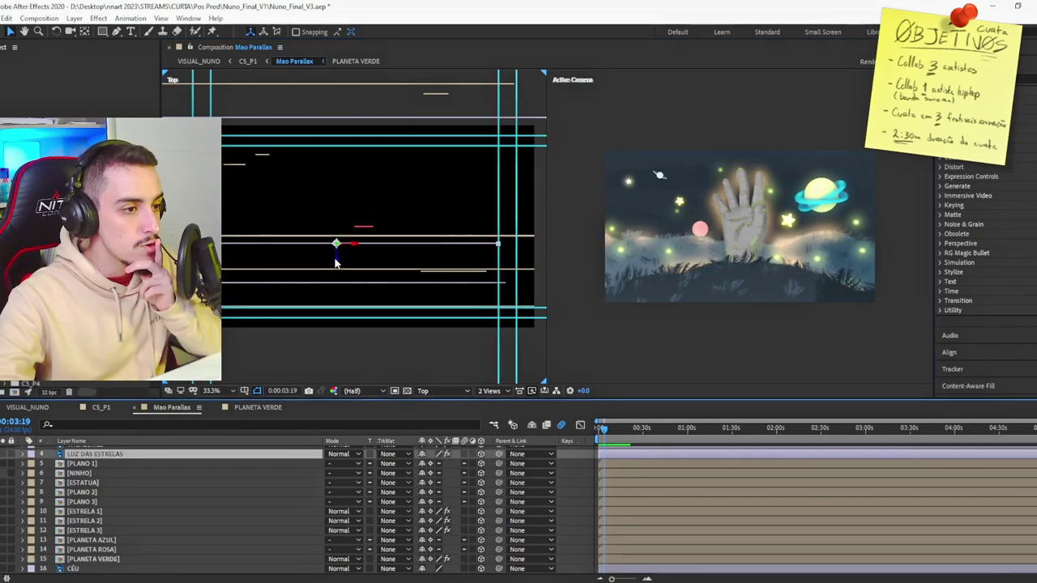
pyautogui.moveTo(338, 266); pyautogui.dragTo(352, 305)
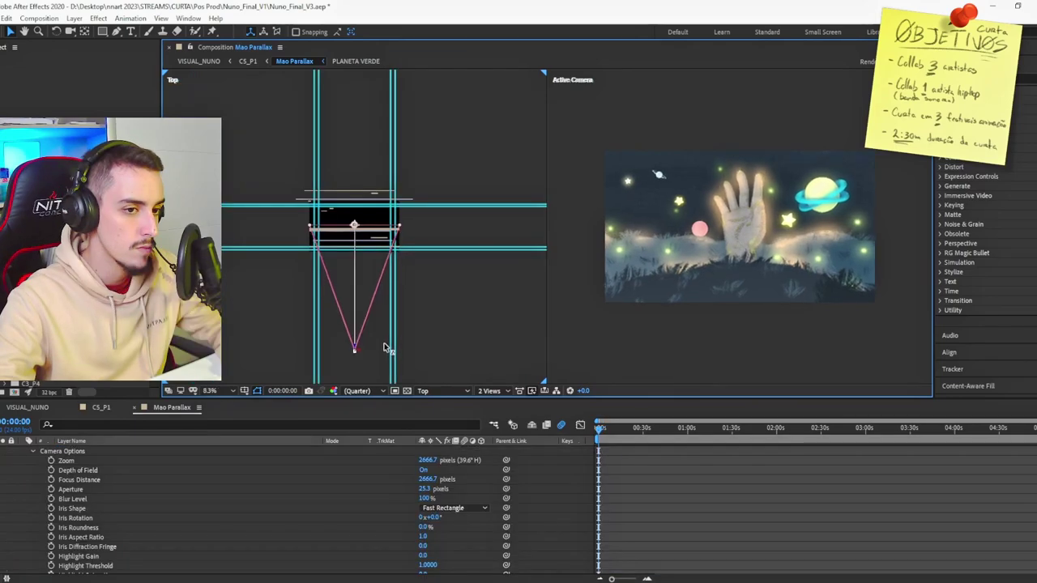
pyautogui.hotkey('ctrl', 'z')
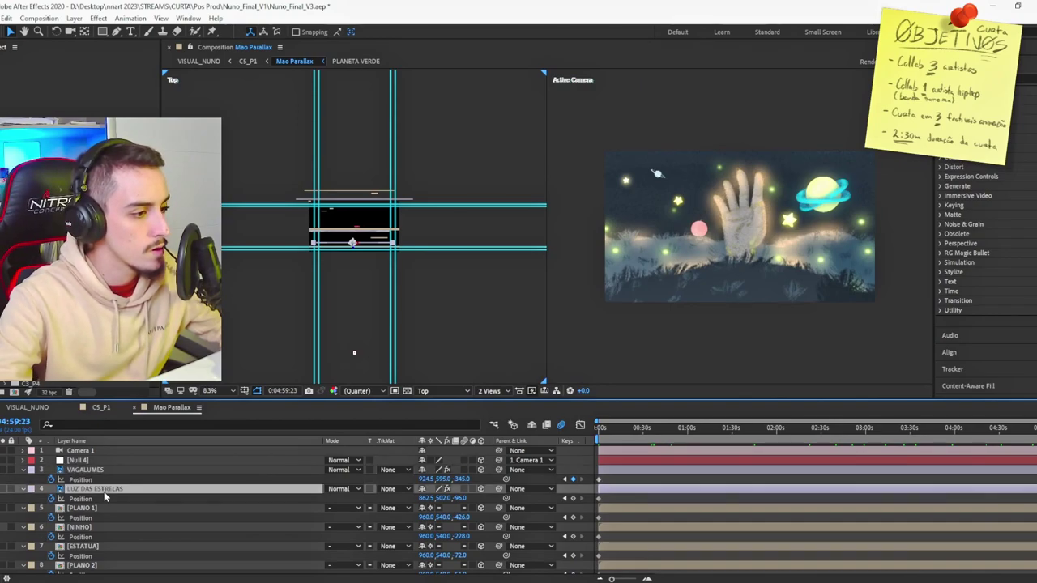
# At 04:59:23, keyframe new depth positions for the LUZ DAS ESTRELAS and ESTRELA 1 layers, and check the motion along the timeline.
pyautogui.moveTo(459, 499); pyautogui.dragTo(564, 498)
pyautogui.moveTo(531, 498); pyautogui.dragTo(526, 498)
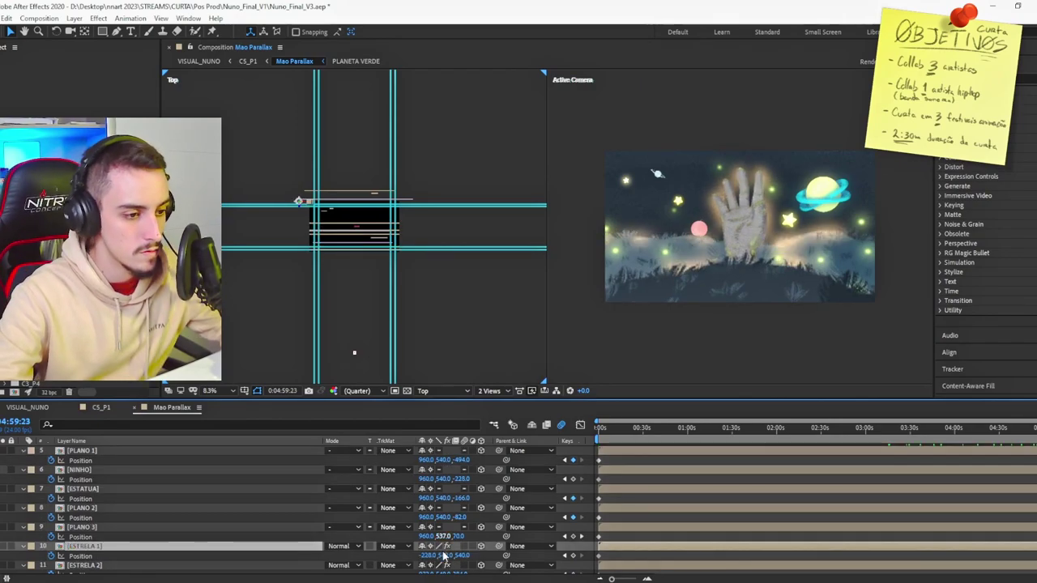
pyautogui.moveTo(466, 556); pyautogui.dragTo(527, 554)
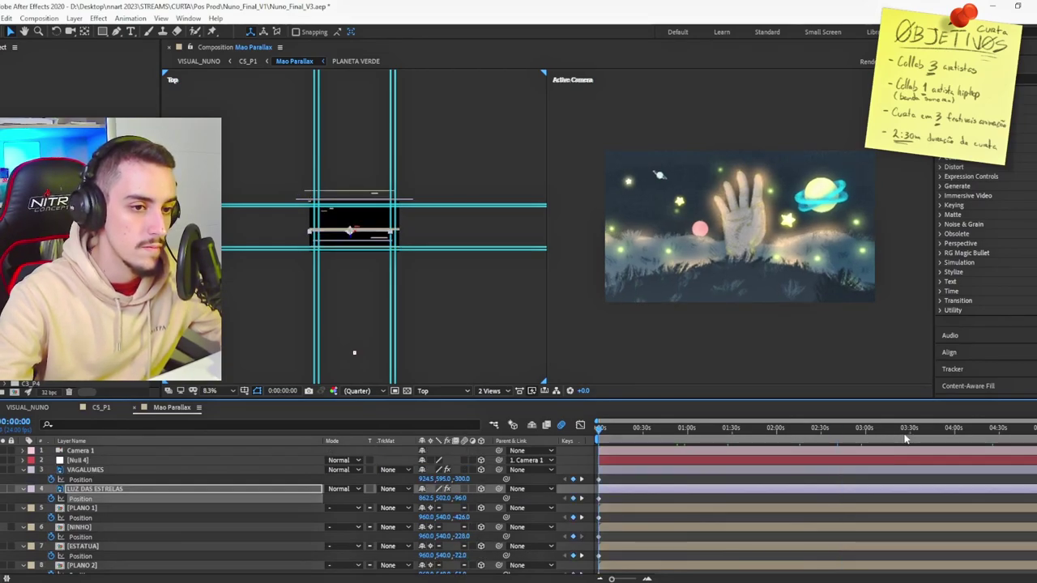
pyautogui.click(931, 435)
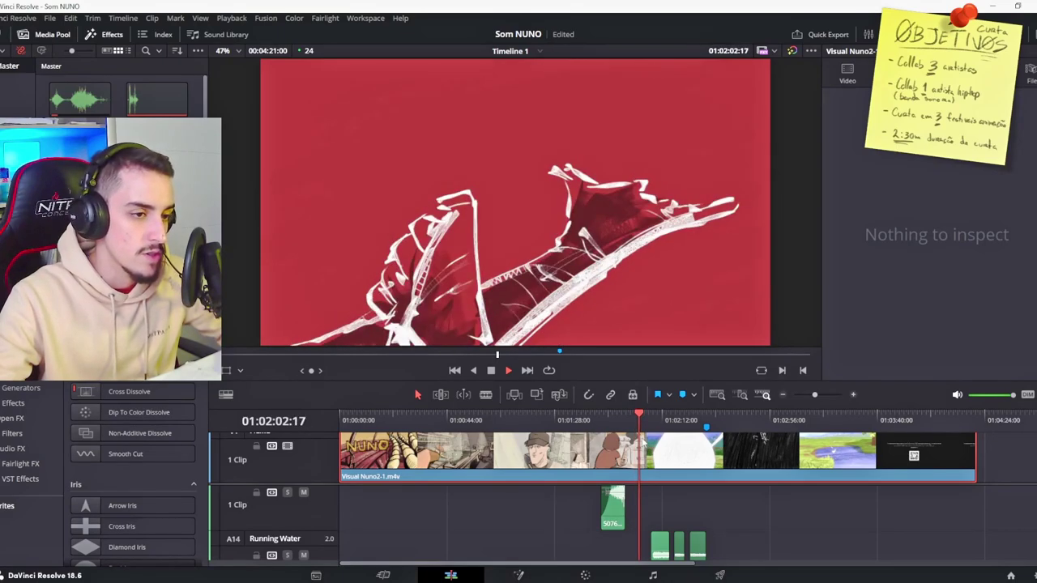
# In DaVinci Resolve, find the injection shot at about 01:02:01 and add a stereo audio track above Running Water.
pyautogui.moveTo(640, 416); pyautogui.dragTo(636, 418)
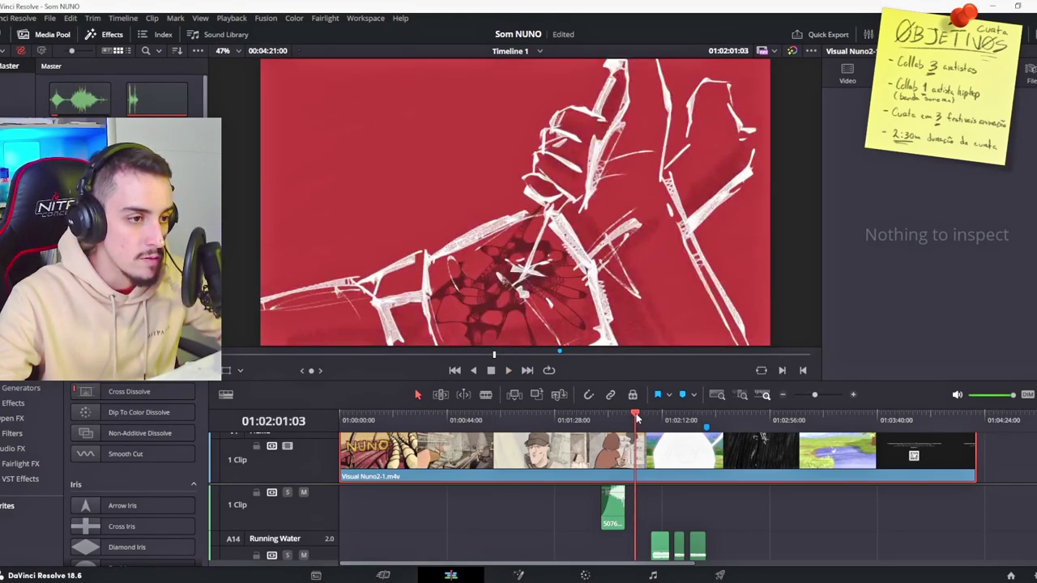
pyautogui.rightClick(310, 516)
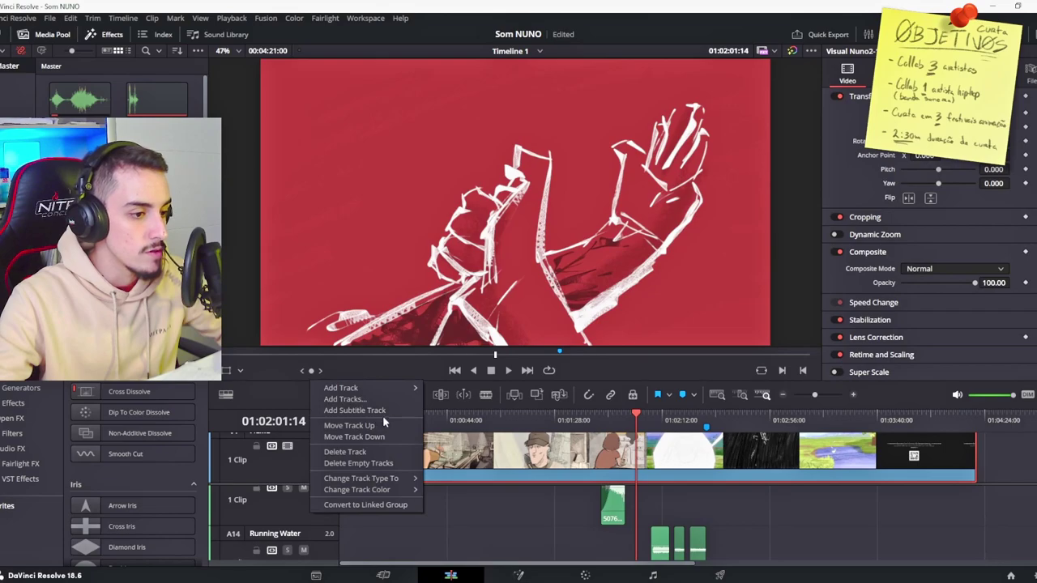
pyautogui.moveTo(389, 392)
pyautogui.click(480, 397)
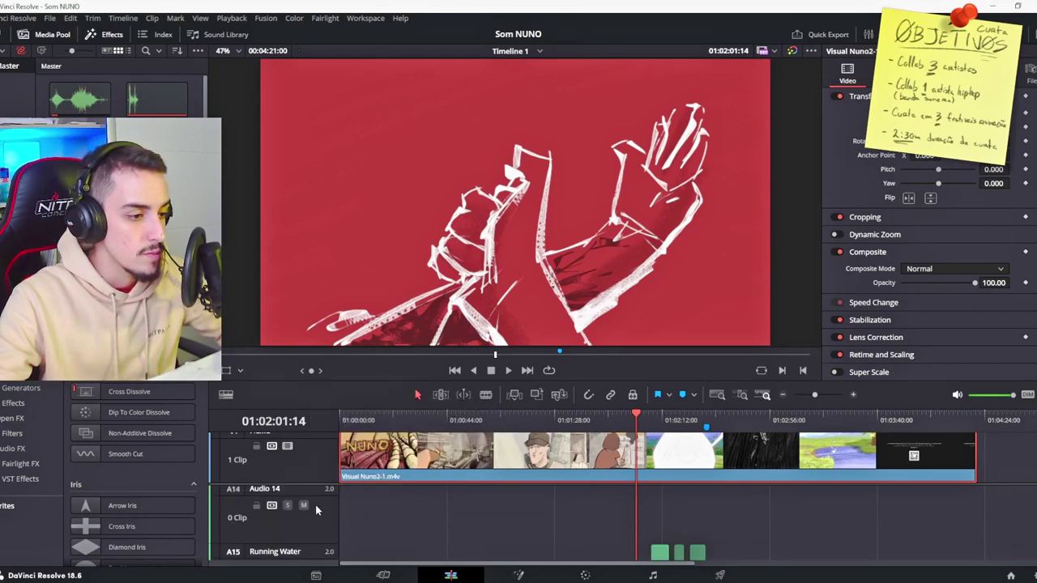
# Place the swarm-of-roaches sound on the new track at about 01:02:01, name the track "Injetar" and preview it.
pyautogui.moveTo(677, 543); pyautogui.dragTo(629, 528)
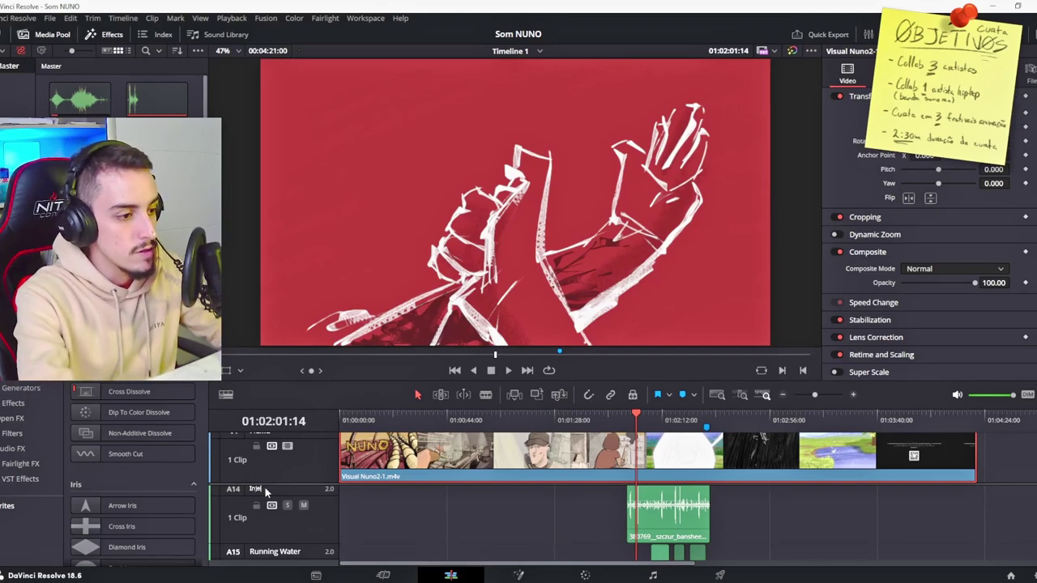
pyautogui.press('Return')
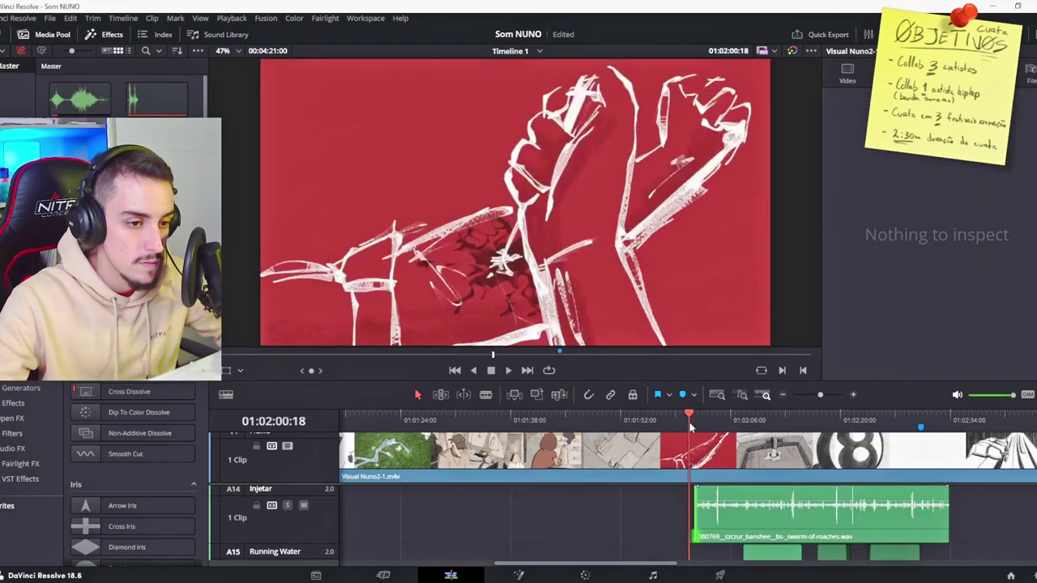
pyautogui.press('space')
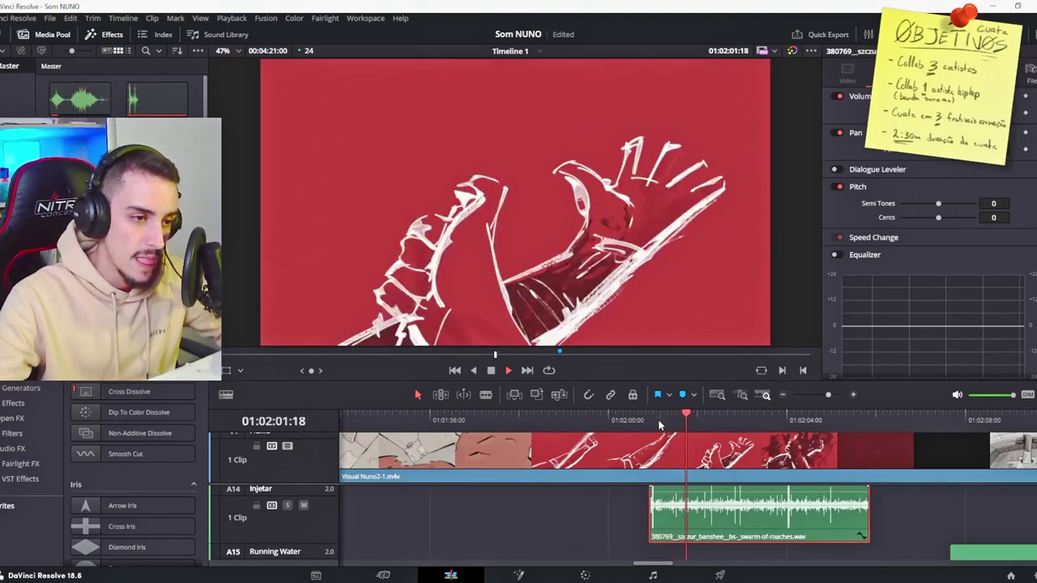
# Lower the swarm-of-roaches clip's pitch to -20 semitones, replaying the injection shot from about 01:02:01 to judge it.
pyautogui.click(650, 421)
pyautogui.click(638, 426)
pyautogui.click(636, 425)
pyautogui.click(638, 427)
pyautogui.click(677, 427)
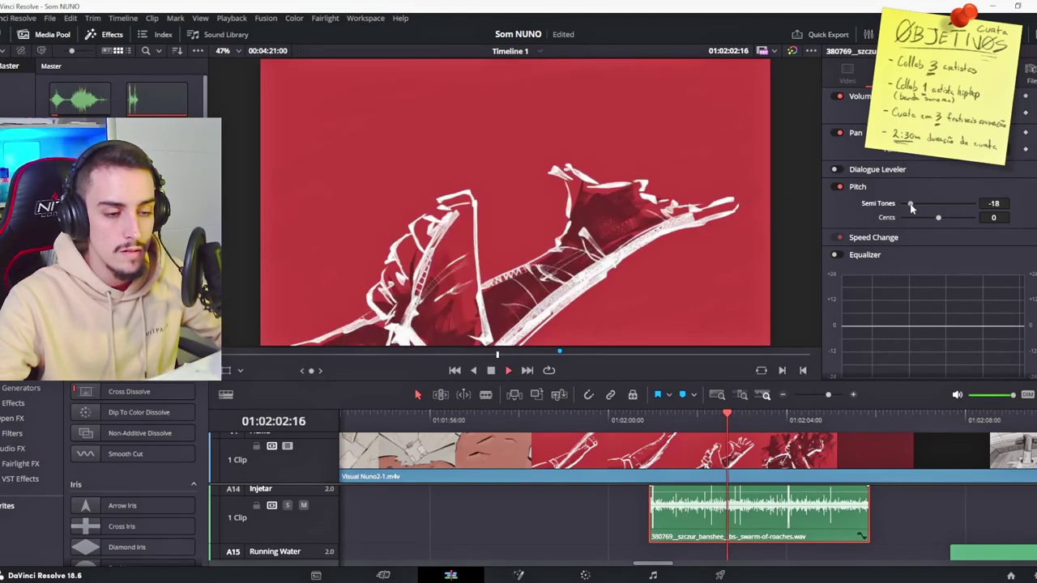
pyautogui.press('space')
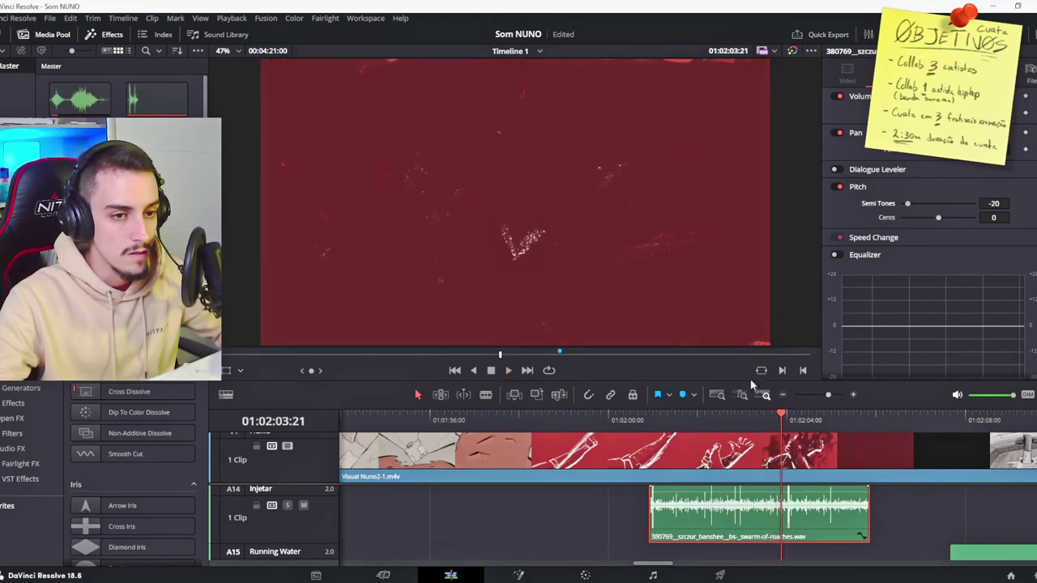
pyautogui.click(645, 419)
pyautogui.press('space')
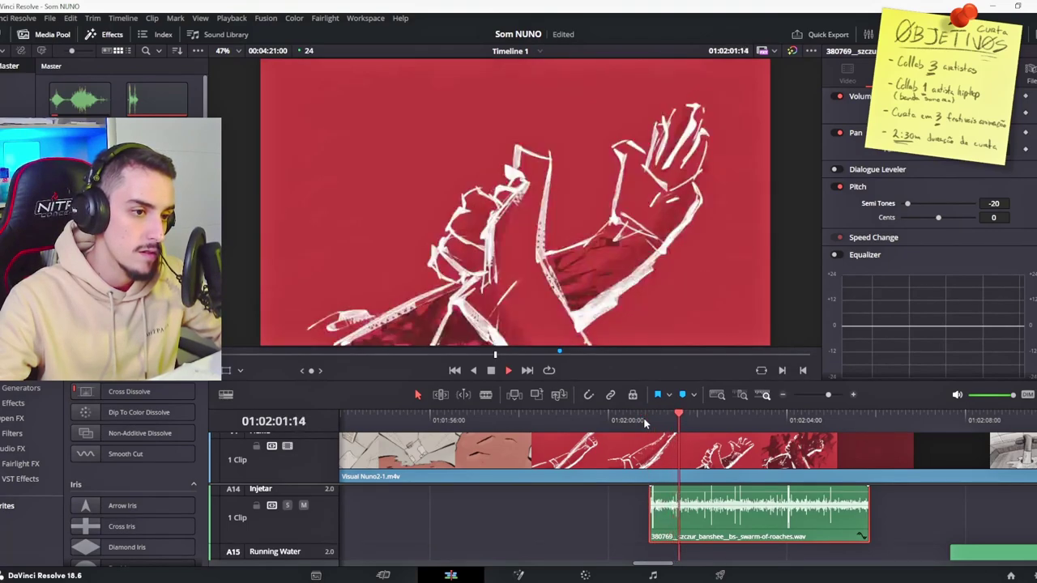
# Try the swarm-of-roaches clip's fine pitch at -65 cents against the shot, and raise the cents value.
pyautogui.press('space')
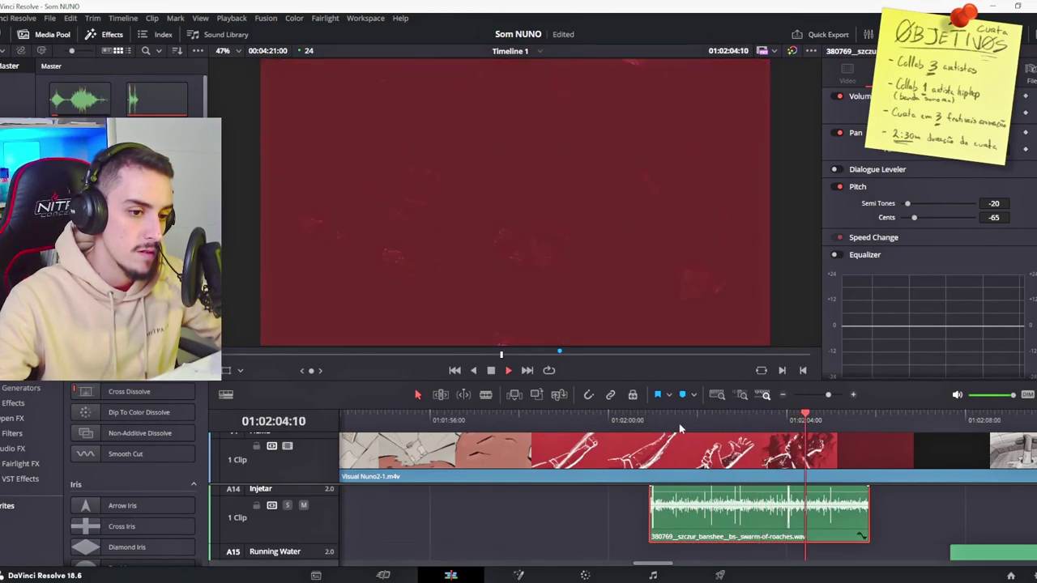
pyautogui.click(648, 418)
pyautogui.moveTo(914, 217); pyautogui.dragTo(958, 218)
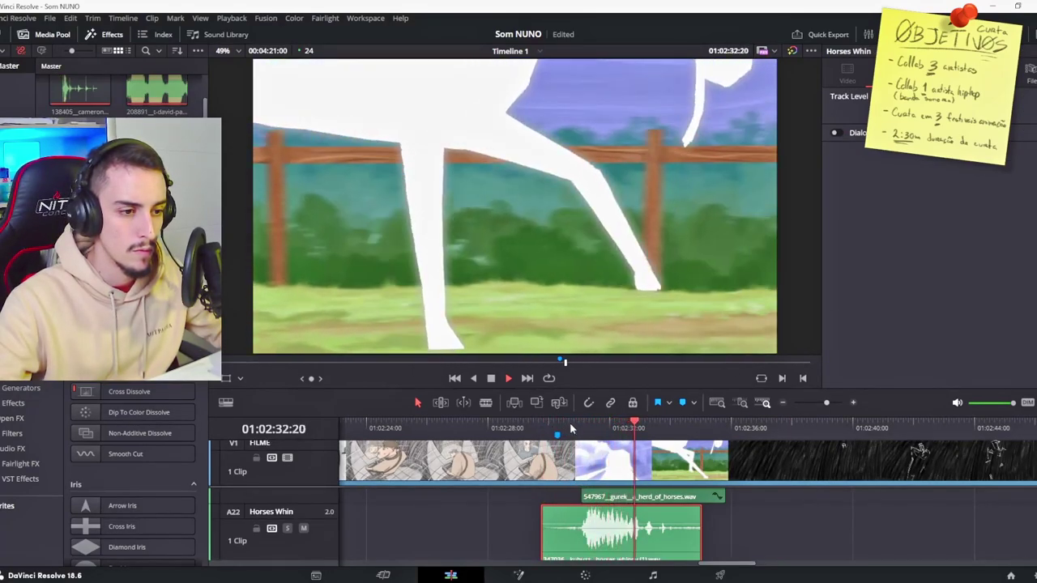
# Preview the horse whinny and train-passing sounds against the running horse shot around 01:02:32.
pyautogui.click(570, 428)
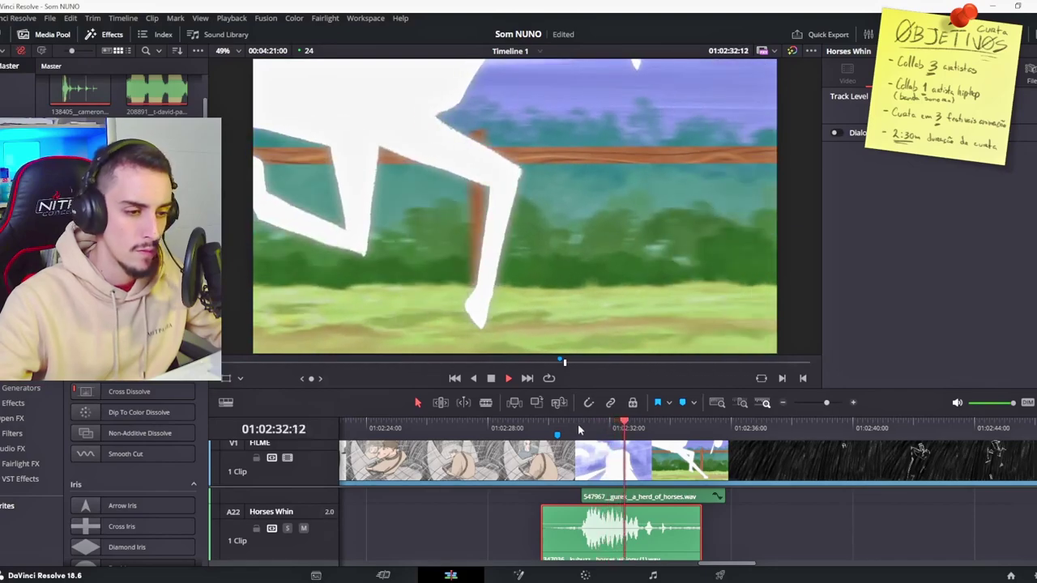
pyautogui.click(578, 431)
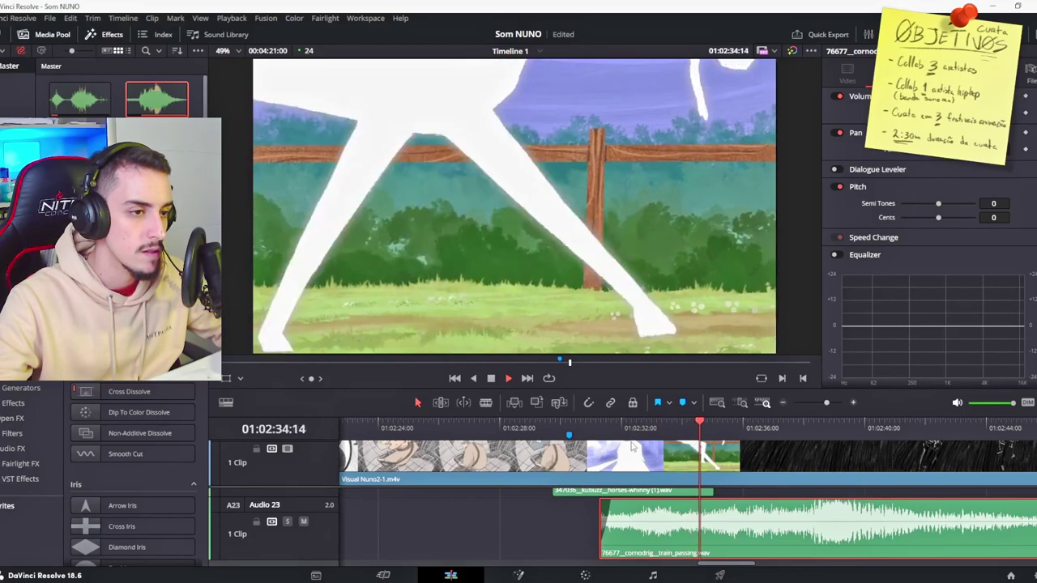
pyautogui.press('space')
# Trim the train-passing clip to end just after 01:02:36, shape a 16-frame fade-out on it, and preview the result.
pyautogui.scroll(-2, 797, 508)
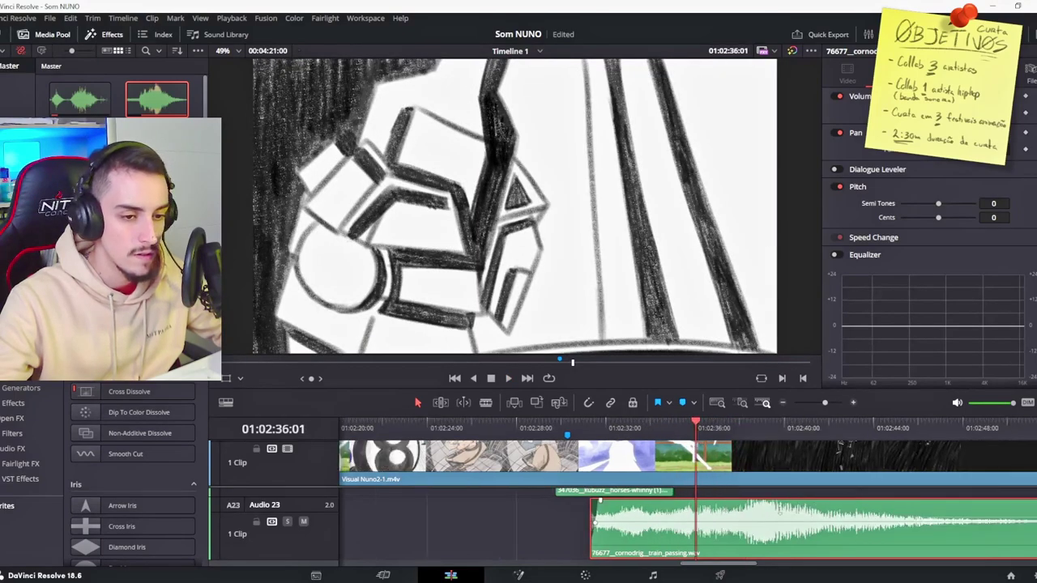
pyautogui.scroll(2, 797, 508)
pyautogui.moveTo(798, 508); pyautogui.dragTo(698, 518)
pyautogui.scroll(3, 770, 523)
pyautogui.moveTo(775, 509); pyautogui.dragTo(709, 519)
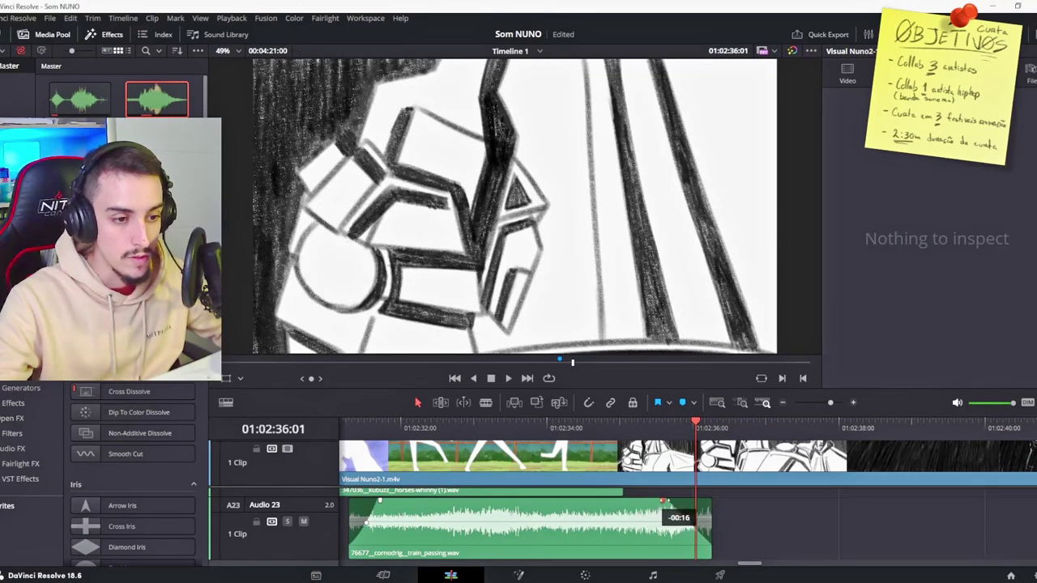
pyautogui.click(691, 523)
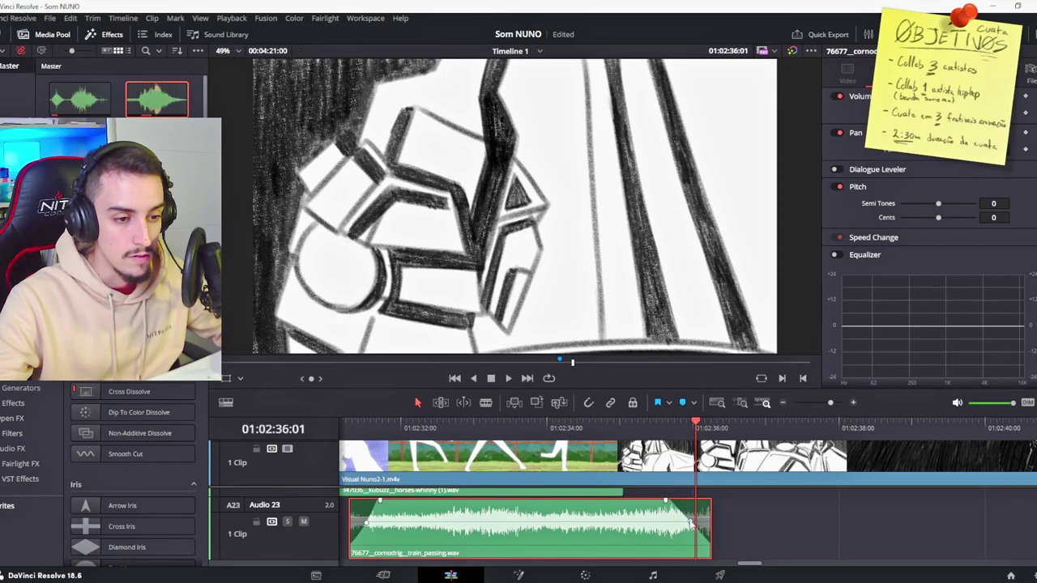
pyautogui.moveTo(691, 523); pyautogui.dragTo(683, 525)
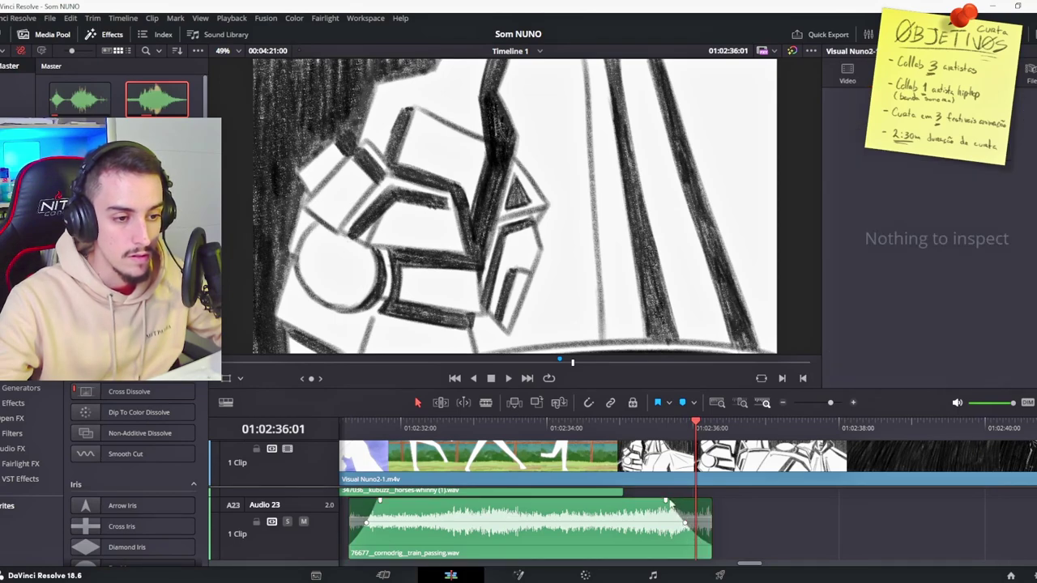
pyautogui.click(587, 429)
pyautogui.press('space')
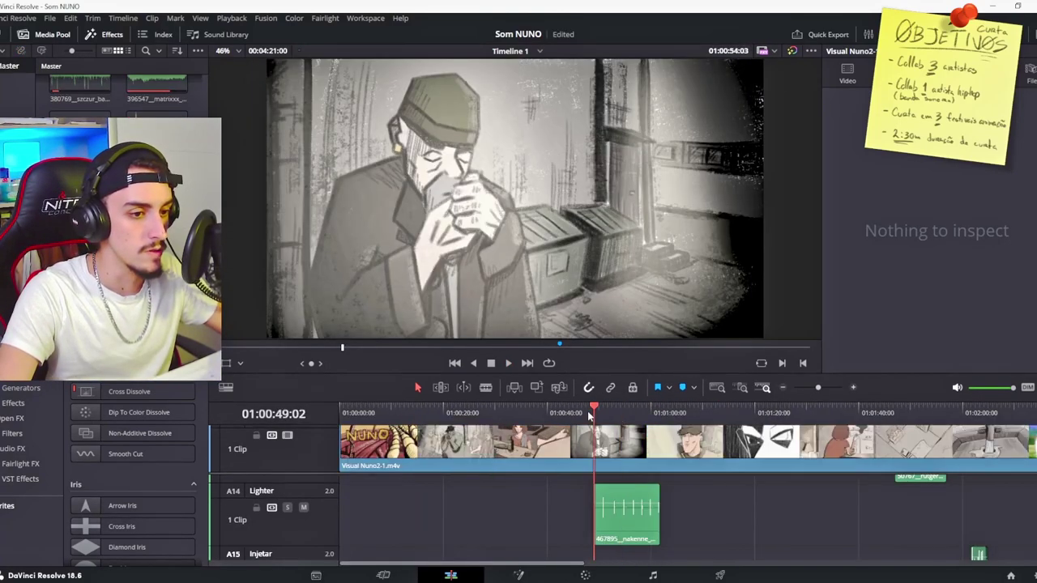
# Split the lighter sound and align its pieces with the cigarette-lighting shot from about 01:00:53, previewing the sync.
pyautogui.click(563, 414)
pyautogui.press('space')
pyautogui.click(589, 415)
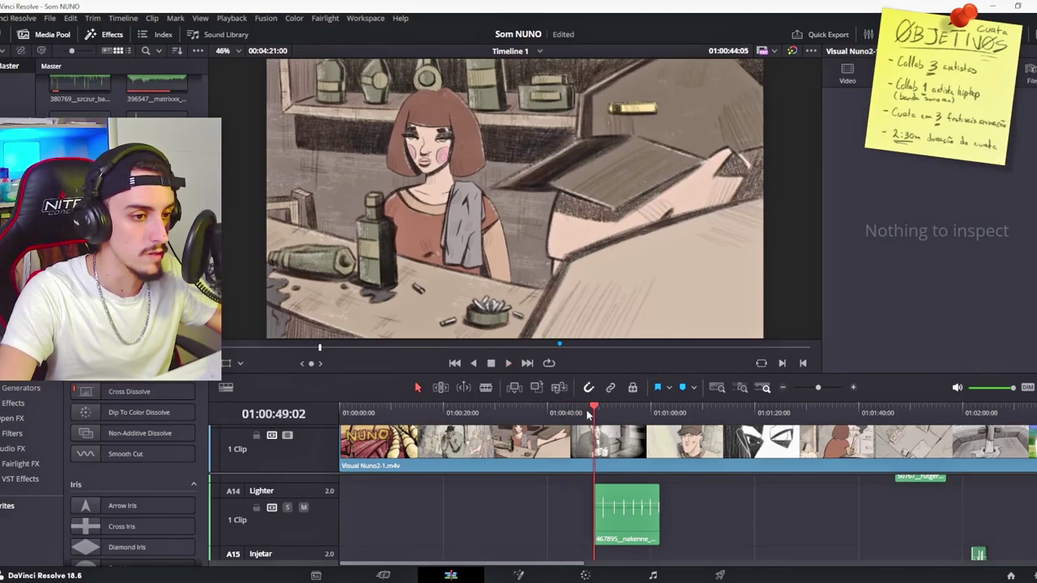
pyautogui.scroll(3, 613, 496)
pyautogui.scroll(3, 717, 482)
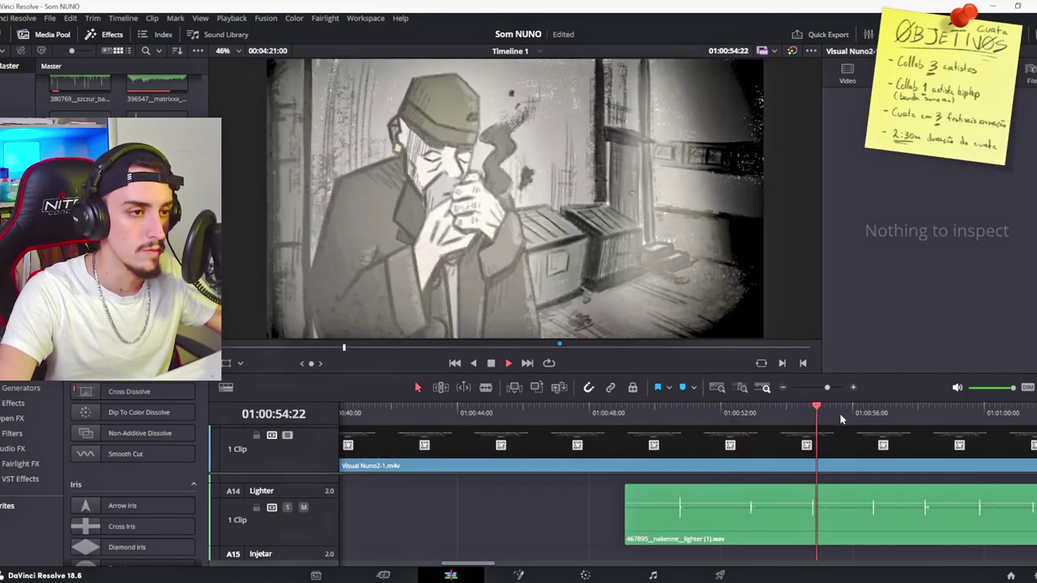
pyautogui.click(795, 419)
pyautogui.click(742, 419)
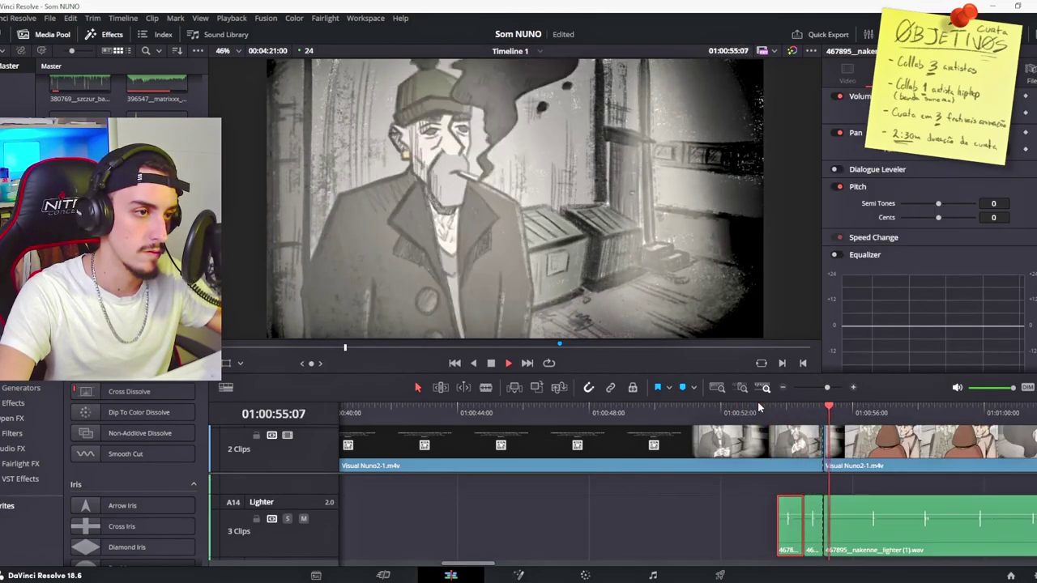
pyautogui.scroll(1, 815, 535)
pyautogui.press('space')
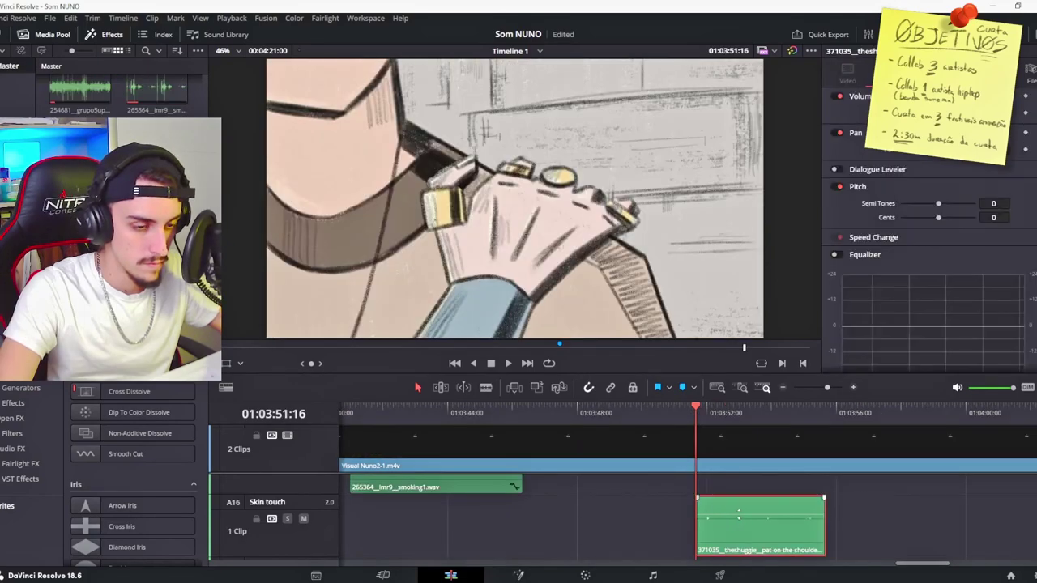
# Raise the volume of the pat-on-the-shoulder clip on the Skin touch track and preview it from 01:03:51:16.
pyautogui.moveTo(739, 518); pyautogui.dragTo(739, 506)
pyautogui.press('space')
pyautogui.click(695, 412)
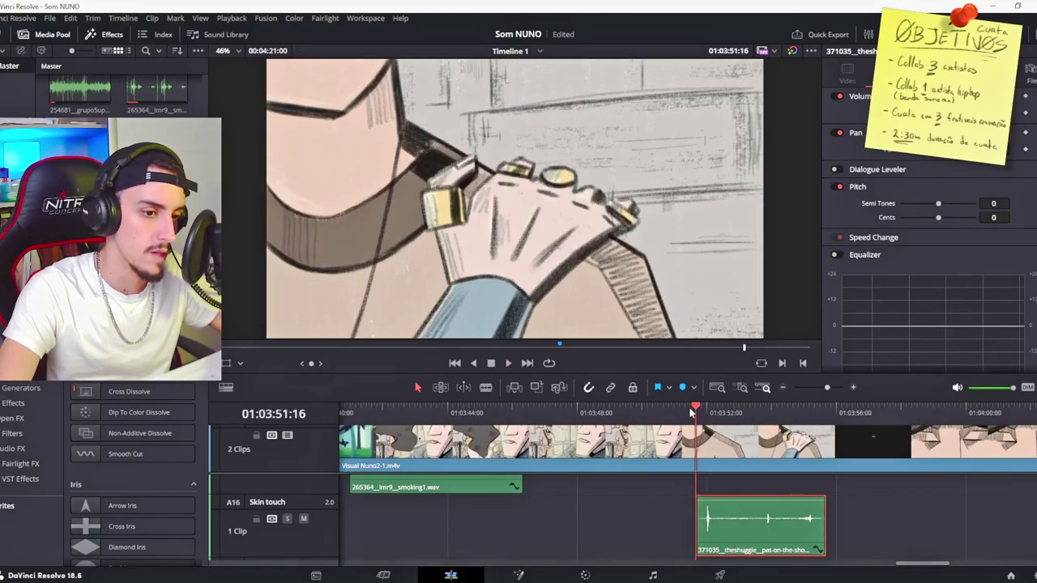
pyautogui.click(696, 414)
pyautogui.moveTo(696, 415); pyautogui.dragTo(684, 415)
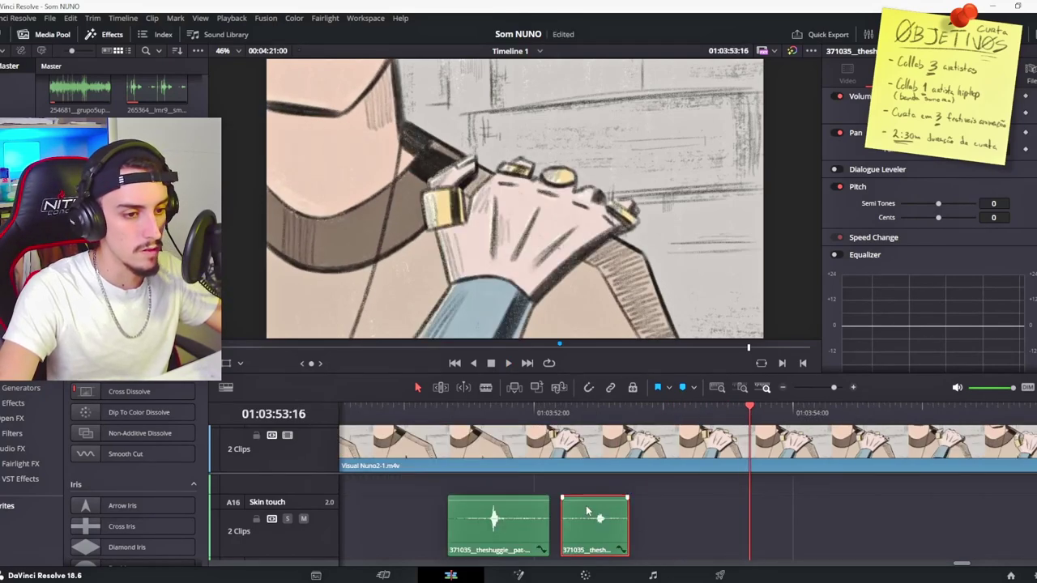
# Paste a third pat sound at about 01:03:53:10, preview the hand taps, and extend the second pat clip's end.
pyautogui.hotkey('ctrl', 'v')
pyautogui.moveTo(776, 512); pyautogui.dragTo(743, 512)
pyautogui.click(707, 417)
pyautogui.press('space')
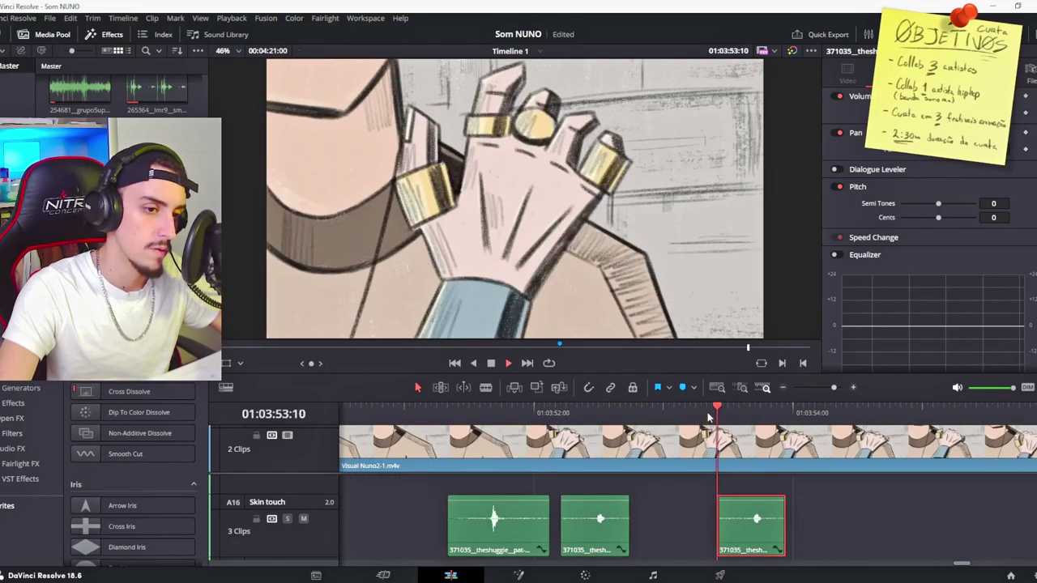
pyautogui.click(447, 415)
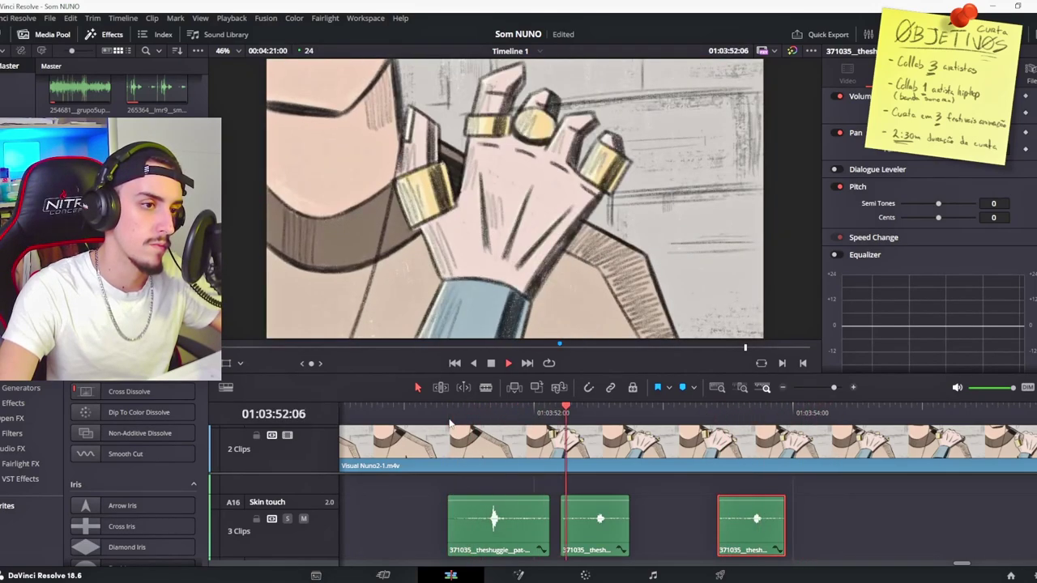
pyautogui.press('space')
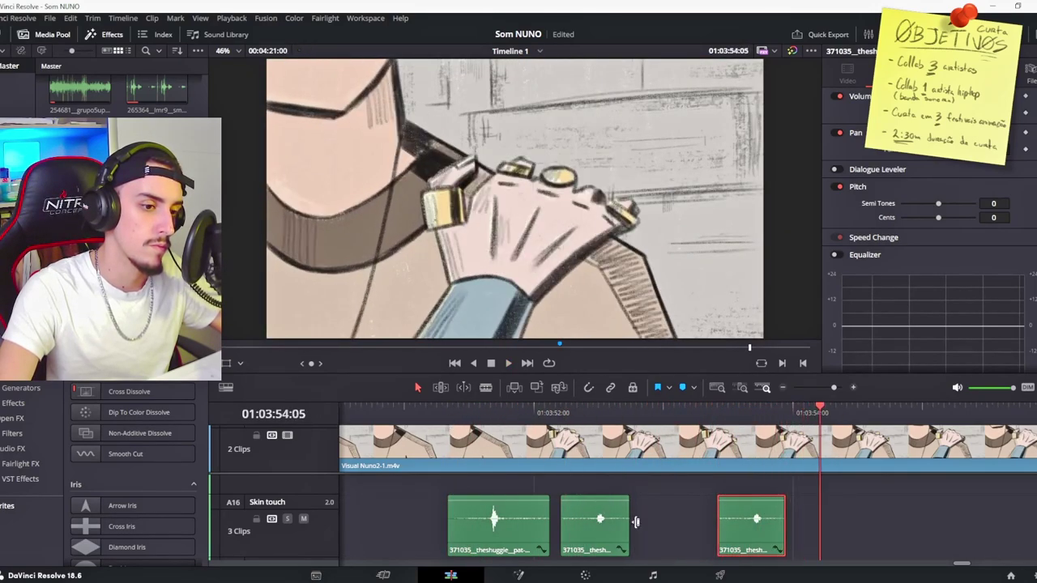
pyautogui.moveTo(631, 520); pyautogui.dragTo(692, 514)
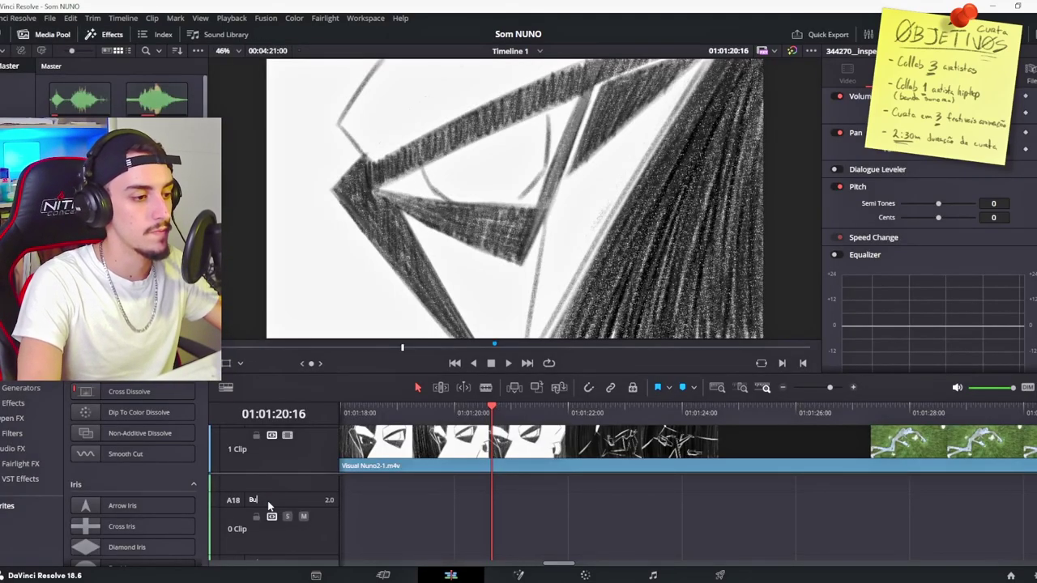
# Place the impact sound on the "Bump parede" track at about 01:01:21 and preview it.
pyautogui.moveTo(156, 243); pyautogui.dragTo(536, 510)
pyautogui.click(496, 413)
pyautogui.press('space')
# Set the impact clip's audio format to Stereo with Embedded Channel 1 feeding both sides, and preview it.
pyautogui.rightClick(535, 509)
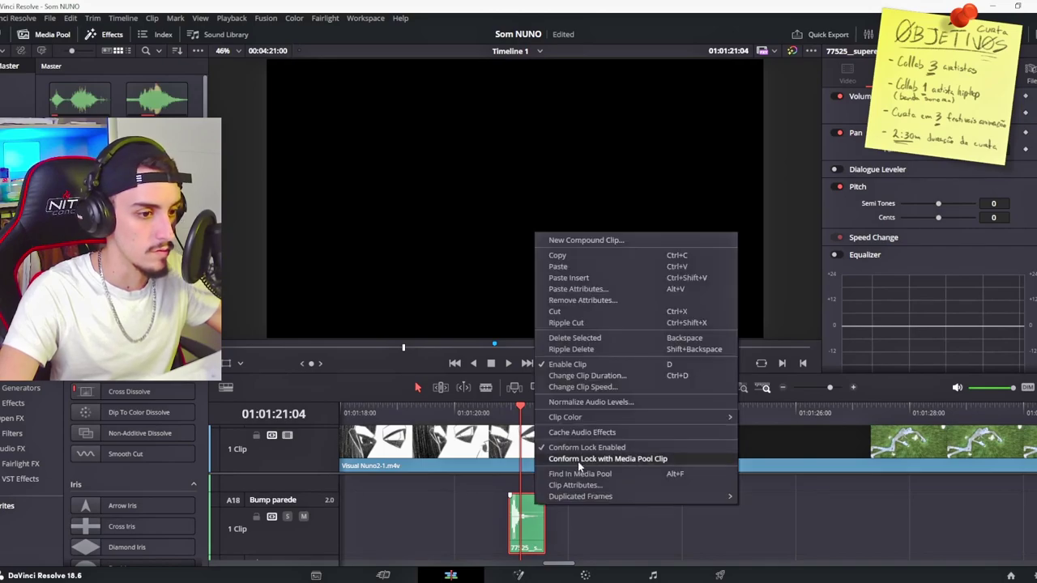
pyautogui.click(586, 483)
pyautogui.click(405, 182)
pyautogui.click(390, 211)
pyautogui.click(474, 185)
pyautogui.click(476, 197)
pyautogui.click(480, 219)
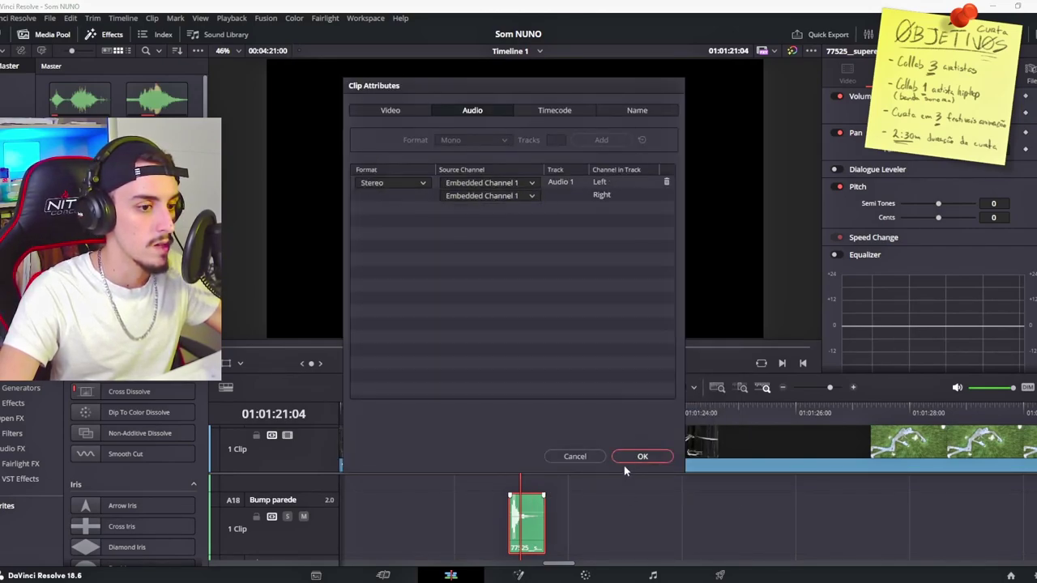
pyautogui.click(639, 456)
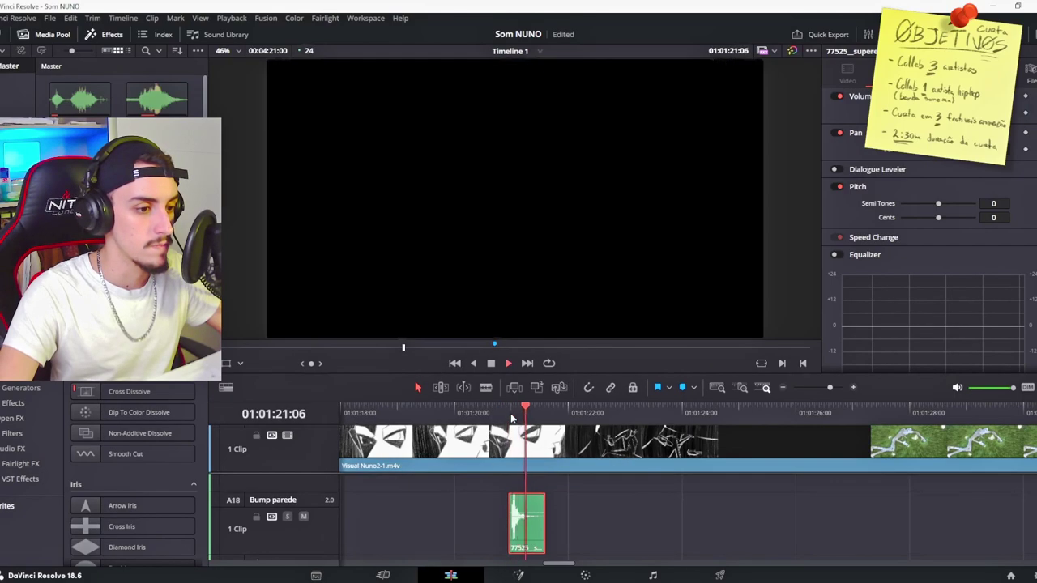
pyautogui.click(463, 413)
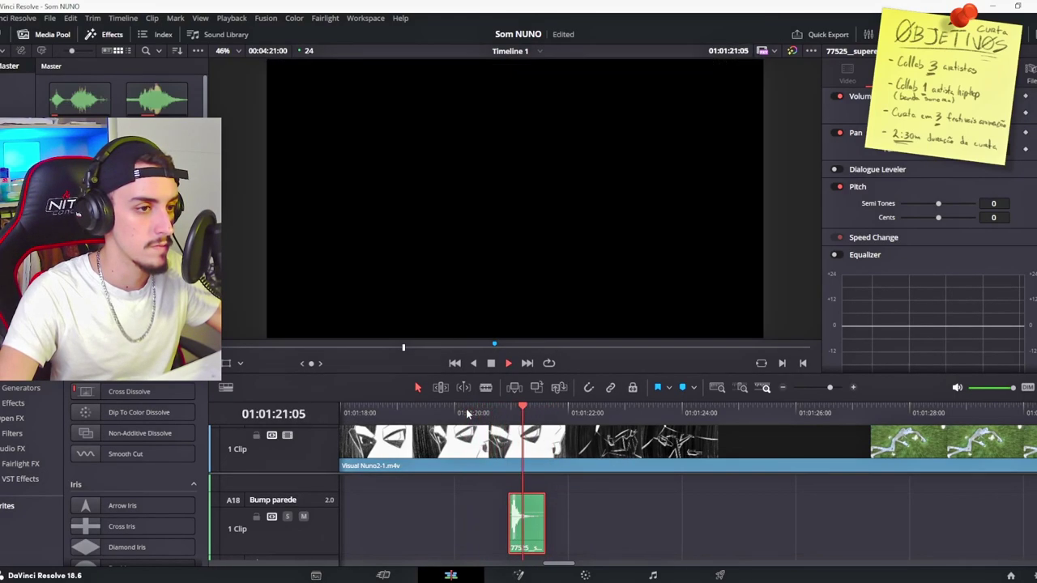
# Add a fade-in of 01:08 to the metal-hit clip on the Metal Hit track and preview it.
pyautogui.scroll(-5, 543, 514)
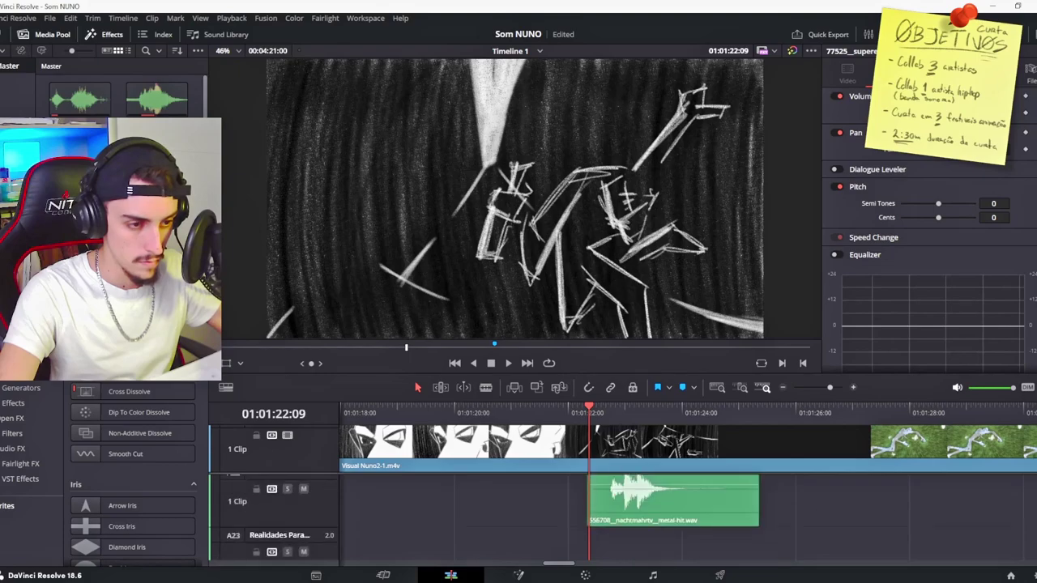
pyautogui.scroll(1, 592, 521)
pyautogui.moveTo(589, 479); pyautogui.dragTo(661, 479)
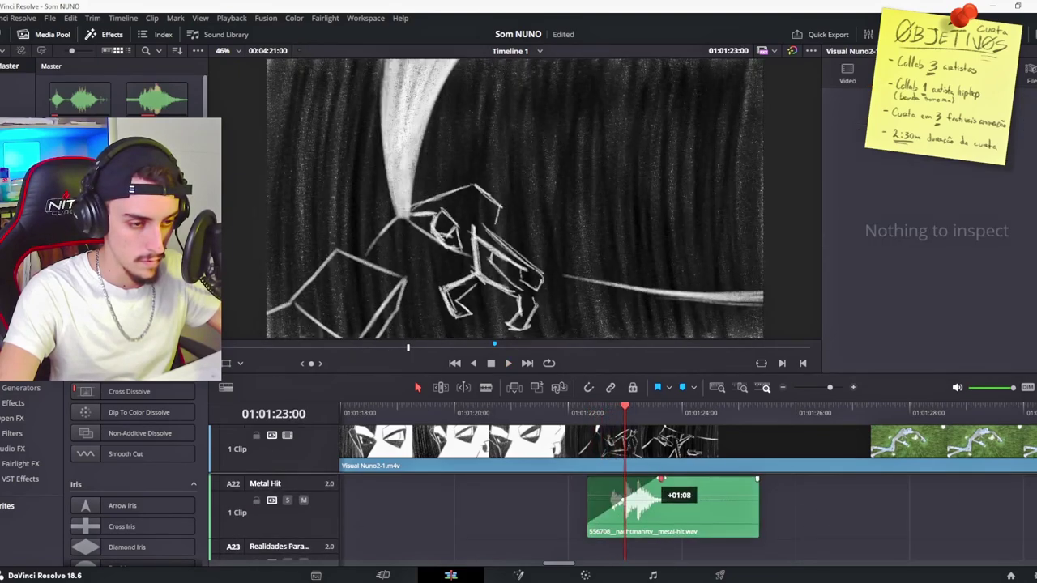
pyautogui.press('space')
pyautogui.click(606, 413)
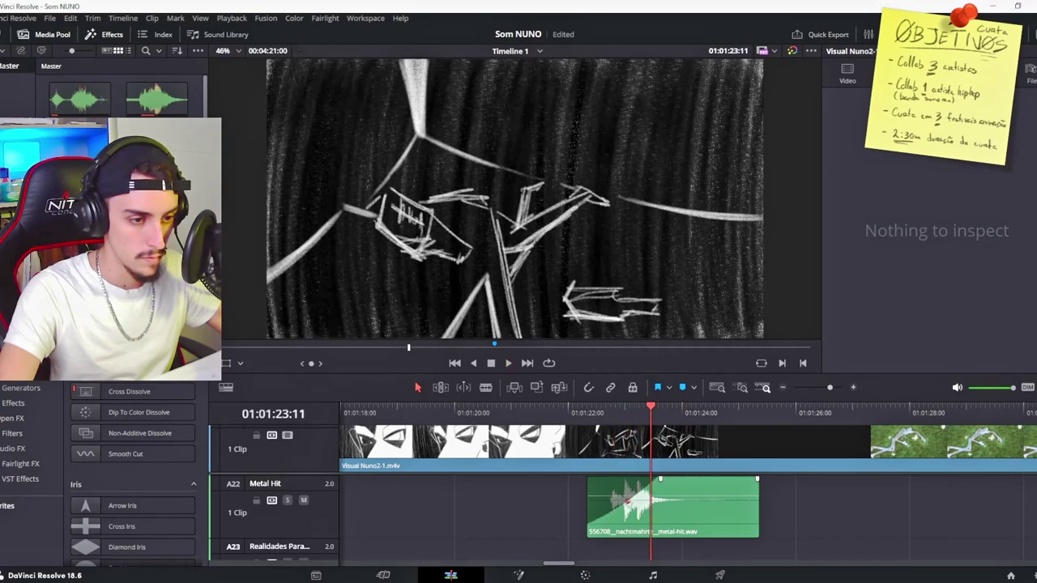
pyautogui.click(609, 413)
pyautogui.press('space')
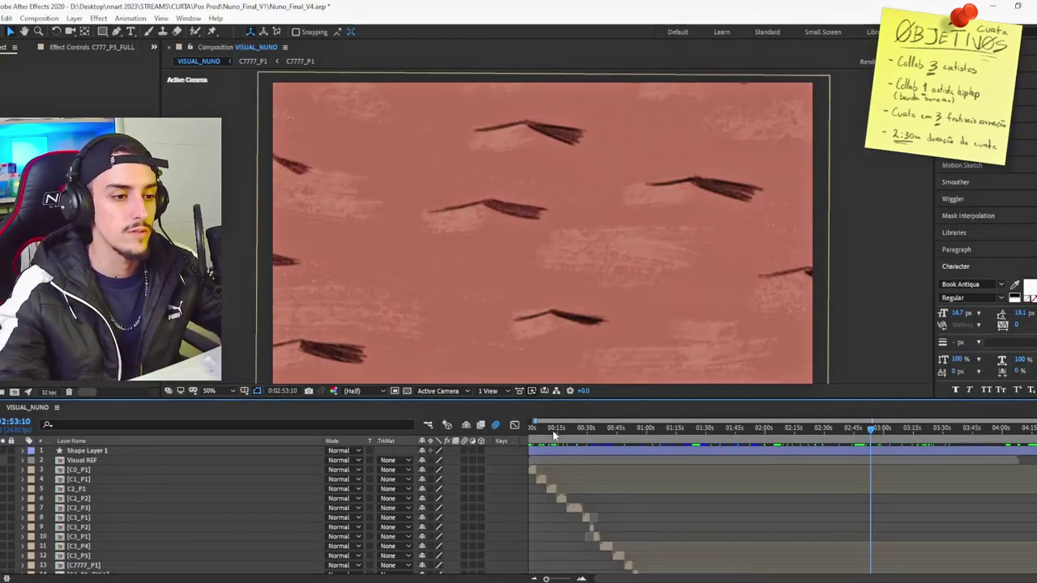
# In After Effects, return to the start of the film and add an adjustment layer named "CC" above Base in C1_P1.
pyautogui.moveTo(559, 431); pyautogui.dragTo(526, 431)
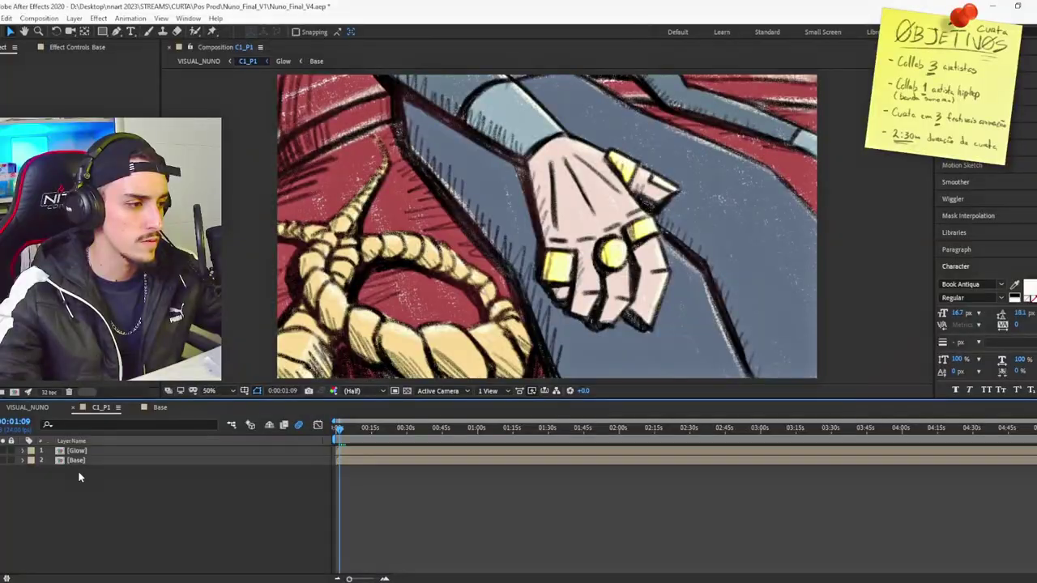
pyautogui.rightClick(79, 473)
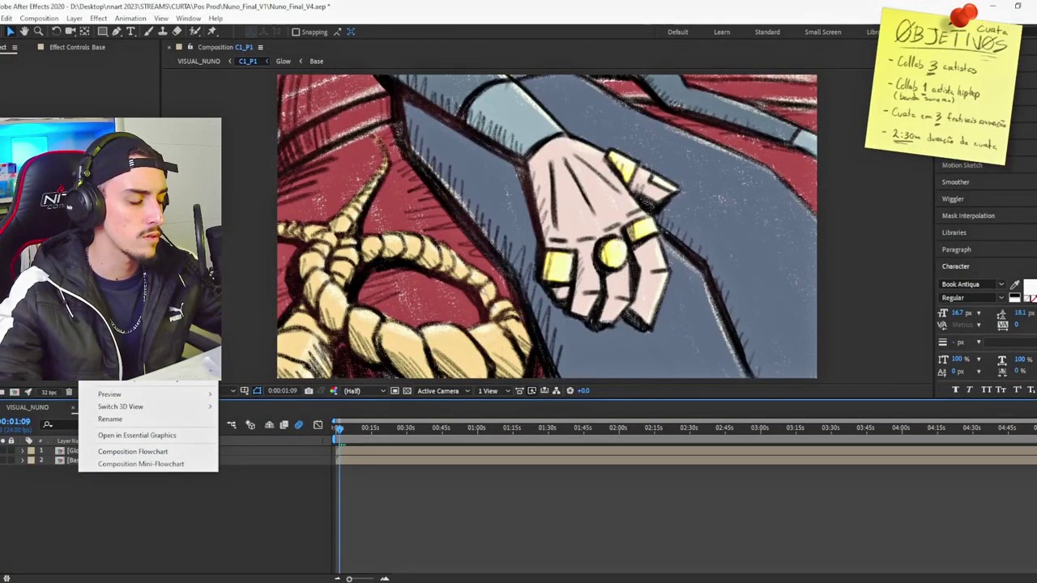
pyautogui.moveTo(154, 350)
pyautogui.click(279, 440)
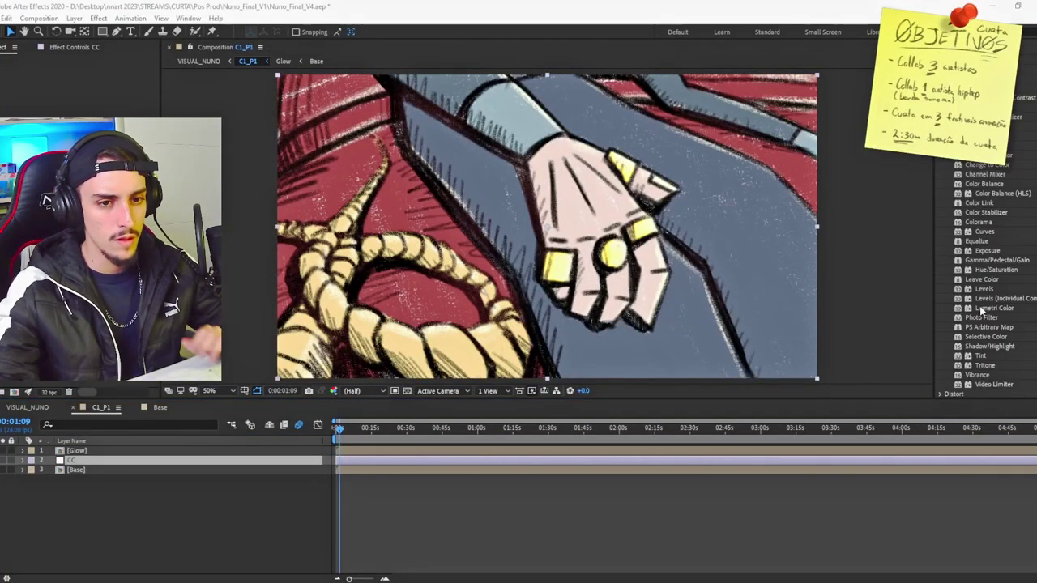
# Apply Lumetri Color to the CC layer and move the layer above Glow.
pyautogui.moveTo(982, 308); pyautogui.dragTo(93, 460)
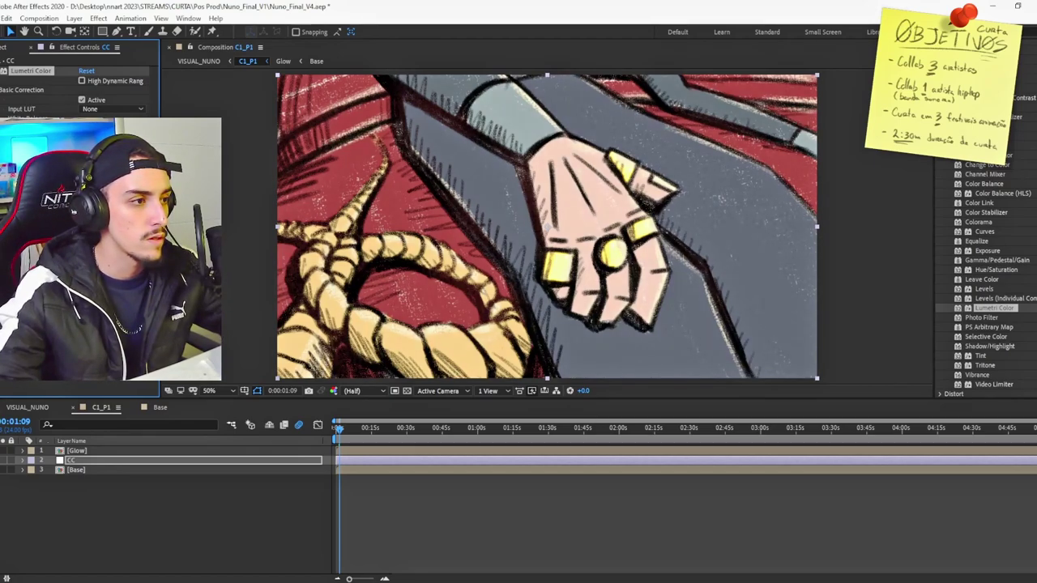
pyautogui.hotkey('ctrl', ']')
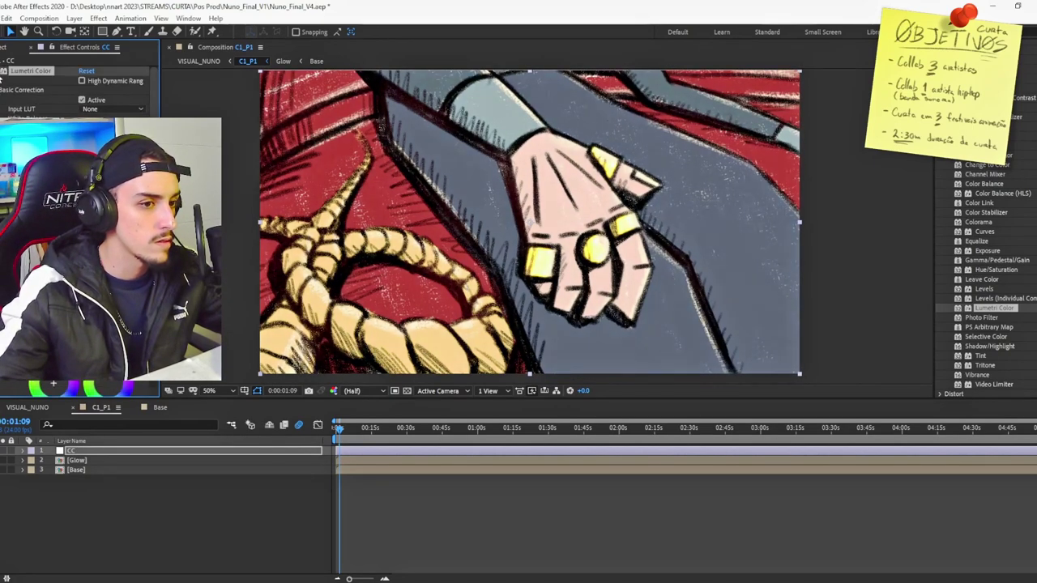
# Adjust the vignette of the CC layer's Lumetri Color effect, with Roundness 8.0 and Feather 35.0.
pyautogui.scroll(-10, 80, 243)
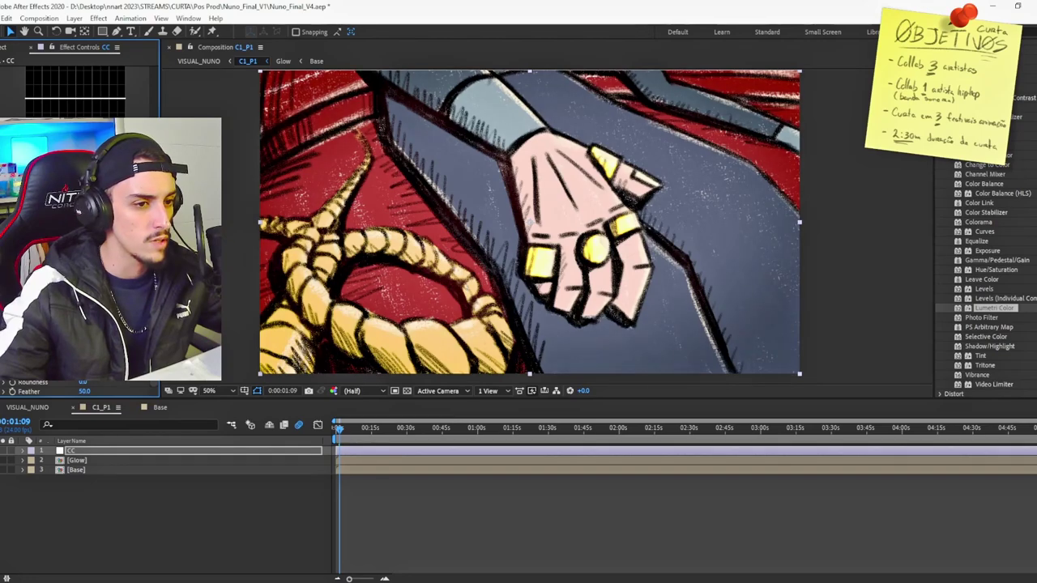
pyautogui.moveTo(79, 382); pyautogui.dragTo(102, 382)
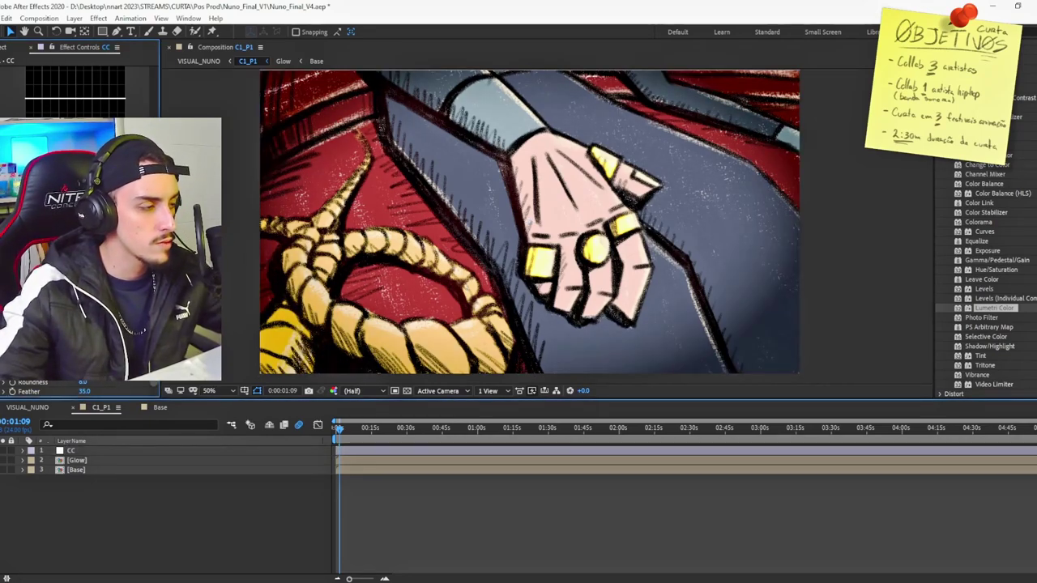
pyautogui.moveTo(154, 373); pyautogui.dragTo(139, 10)
# Add Free-Scratched-Vintage-Film-Frame-Overlay.png and Grain-effects-cover.jpg to C1_P1 above the CC layer.
pyautogui.click(3, 47)
pyautogui.click(65, 243)
pyautogui.keyDown('ctrl'); pyautogui.click(65, 256); pyautogui.keyUp('ctrl')
pyautogui.moveTo(65, 256); pyautogui.dragTo(135, 445)
pyautogui.moveTo(134, 445); pyautogui.dragTo(134, 445)
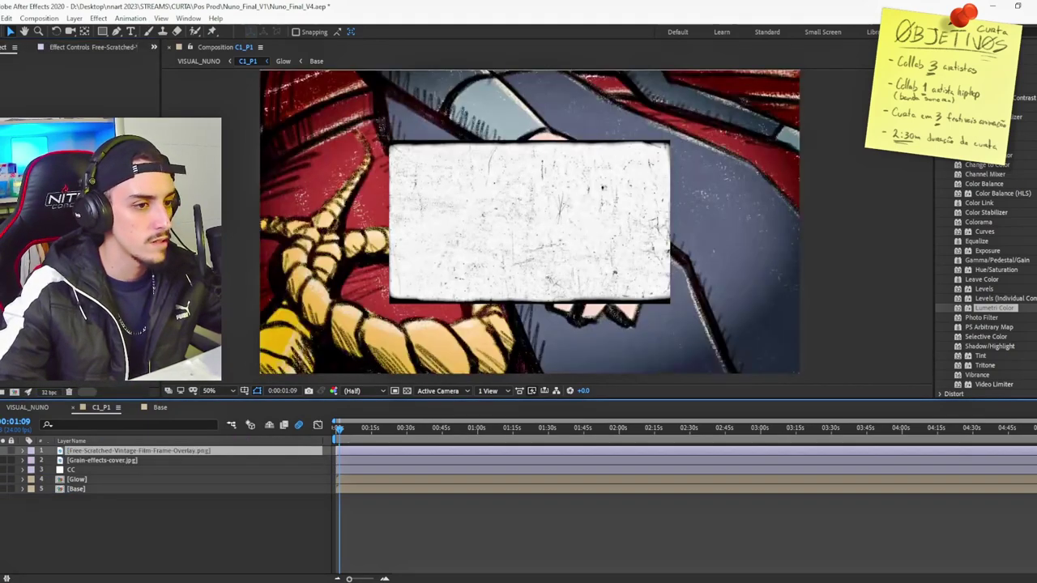
# Scale the Grain-effects-cover.jpg layer up to fill the frame and set its blending mode to Multiply.
pyautogui.click(96, 460)
pyautogui.press('s')
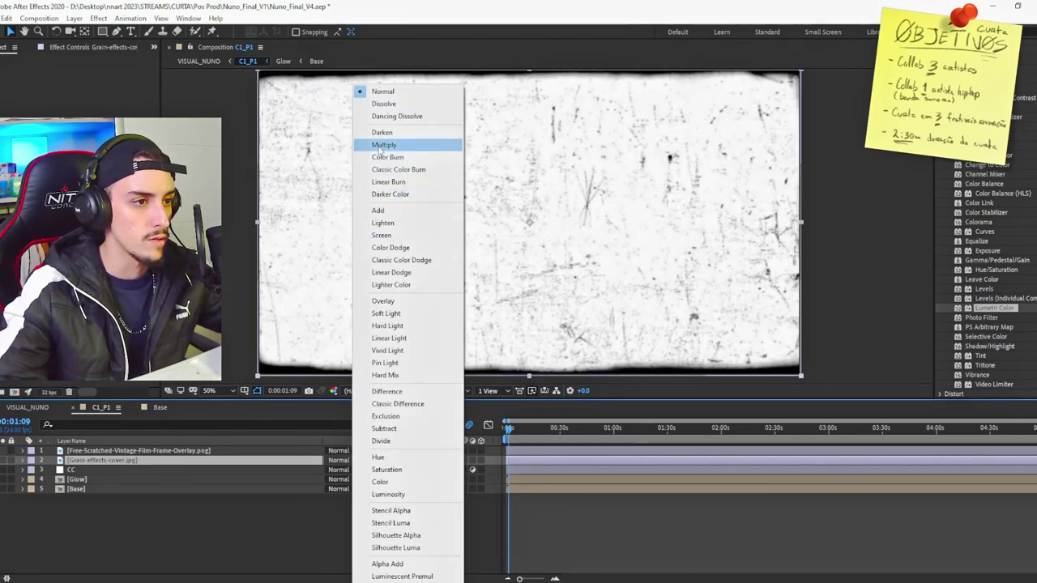
pyautogui.click(384, 145)
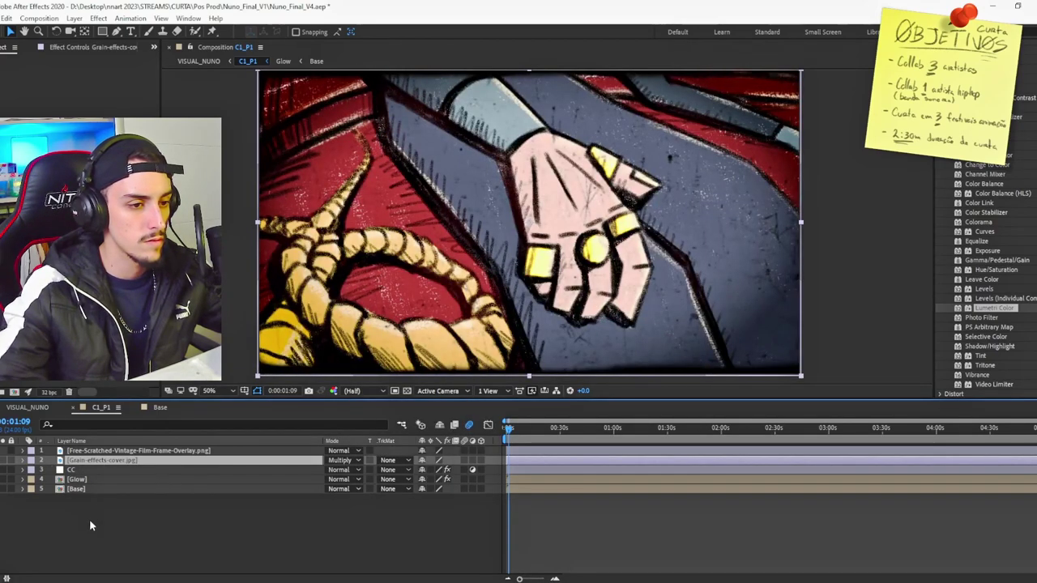
# Set the opacity of the Grain-effects-cover.jpg layer to 77%.
pyautogui.press('t')
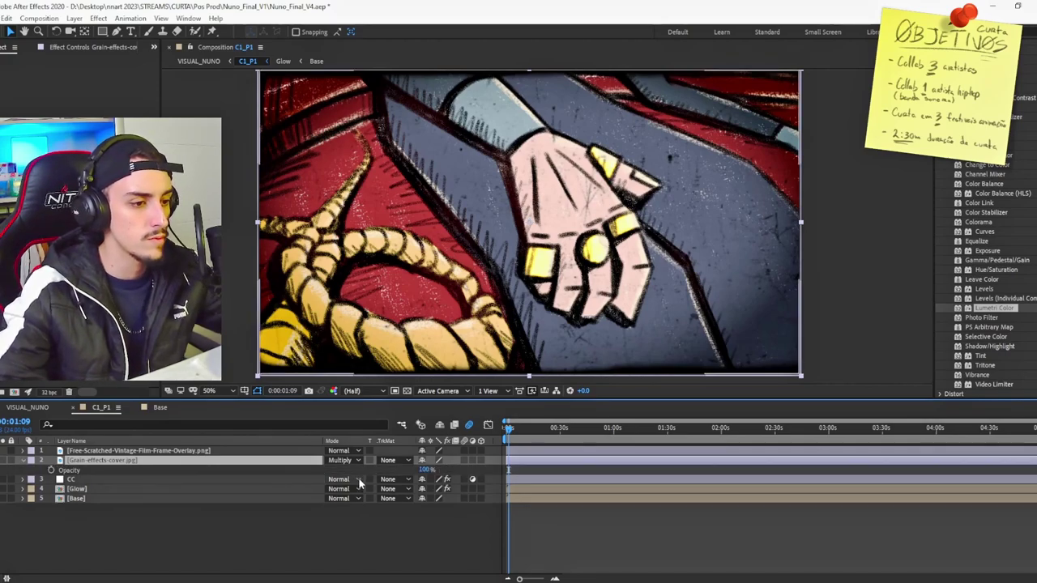
pyautogui.moveTo(402, 469); pyautogui.dragTo(416, 470)
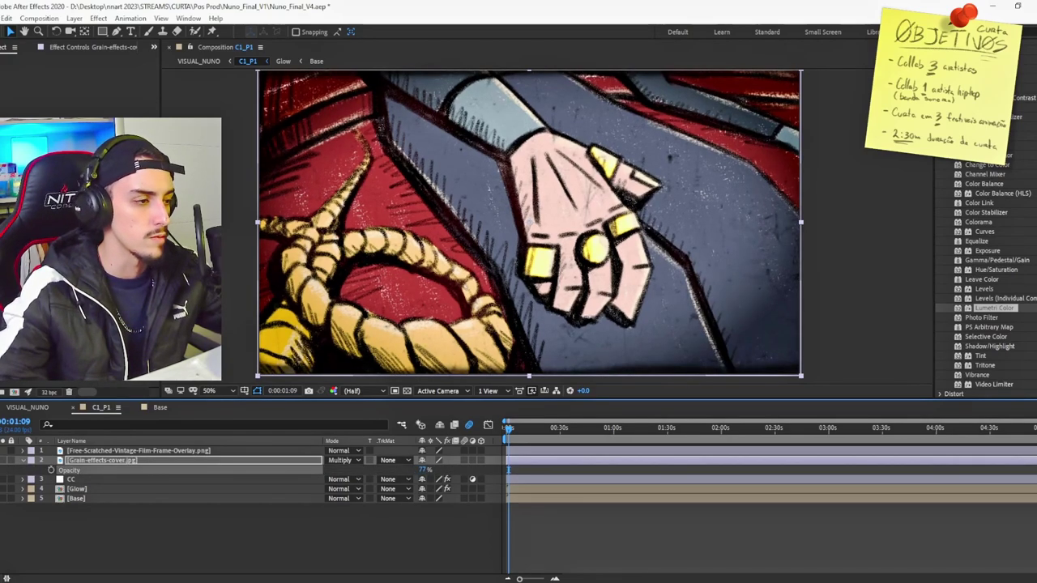
pyautogui.click(205, 528)
# Reduce the CC layer's Noise amount to 5.0% without color noise, and compare the image with the effect off and on.
pyautogui.moveTo(376, 188); pyautogui.dragTo(383, 194)
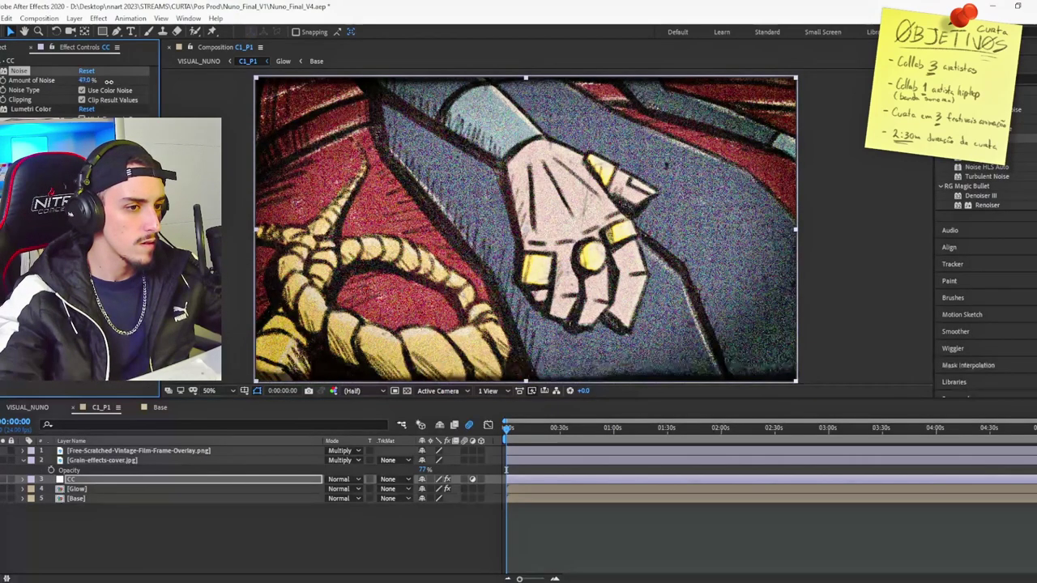
pyautogui.moveTo(108, 82); pyautogui.dragTo(86, 82)
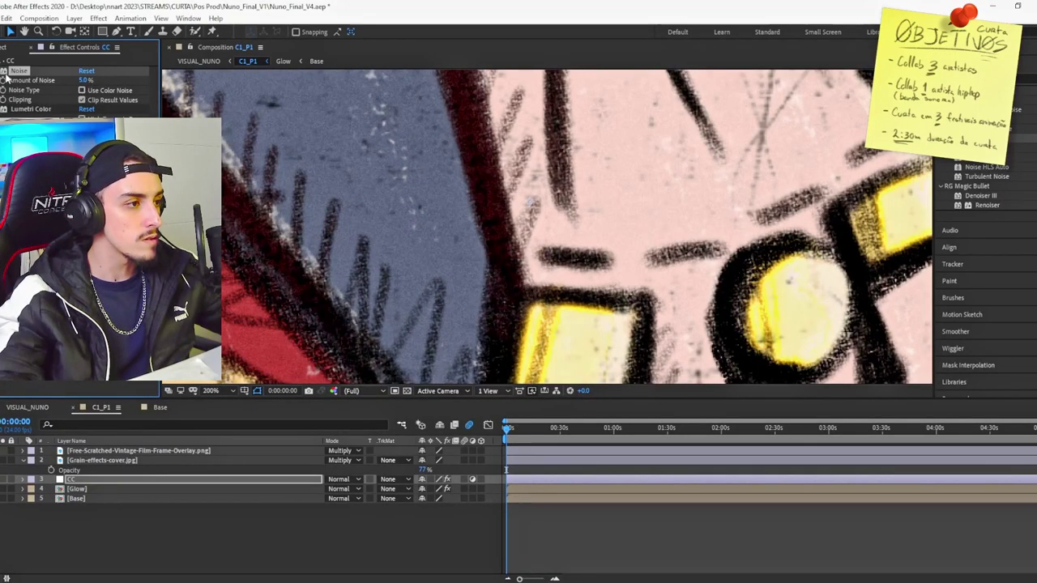
pyautogui.click(3, 72)
pyautogui.click(3, 71)
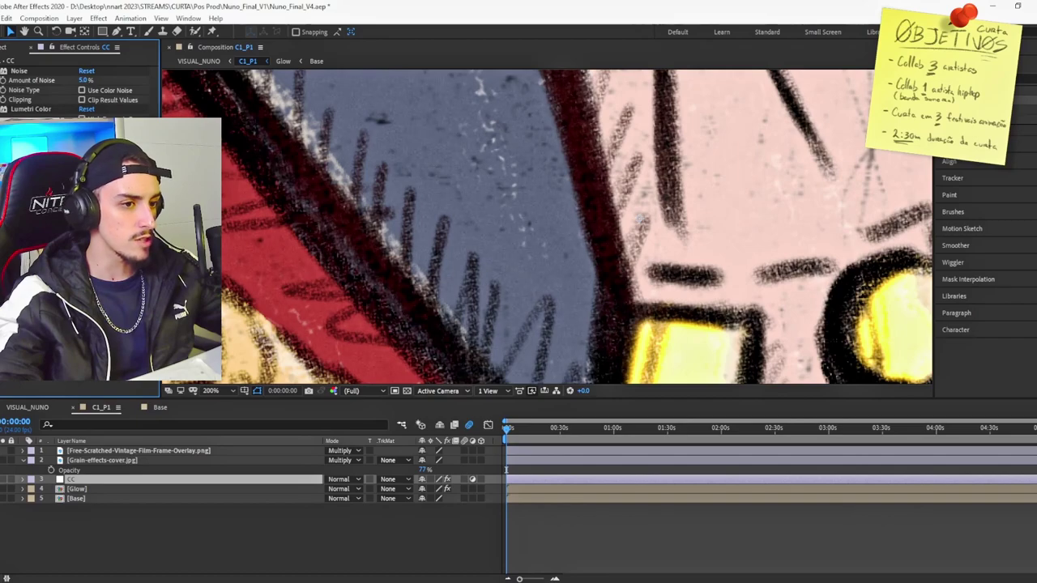
pyautogui.press('.')
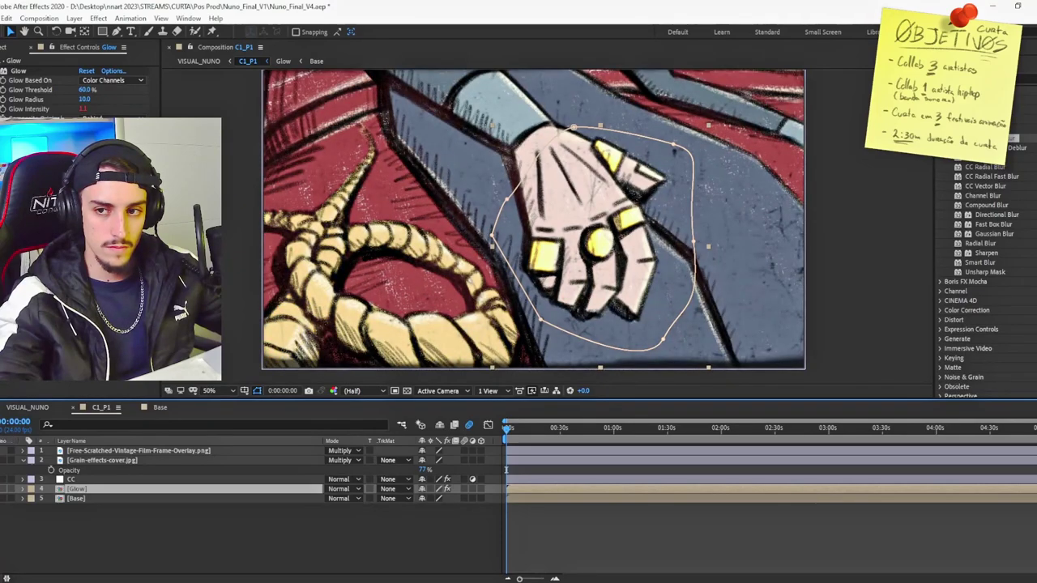
# Add a new adjustment layer above CC and name it "Blur".
pyautogui.click(114, 460)
pyautogui.click(78, 480)
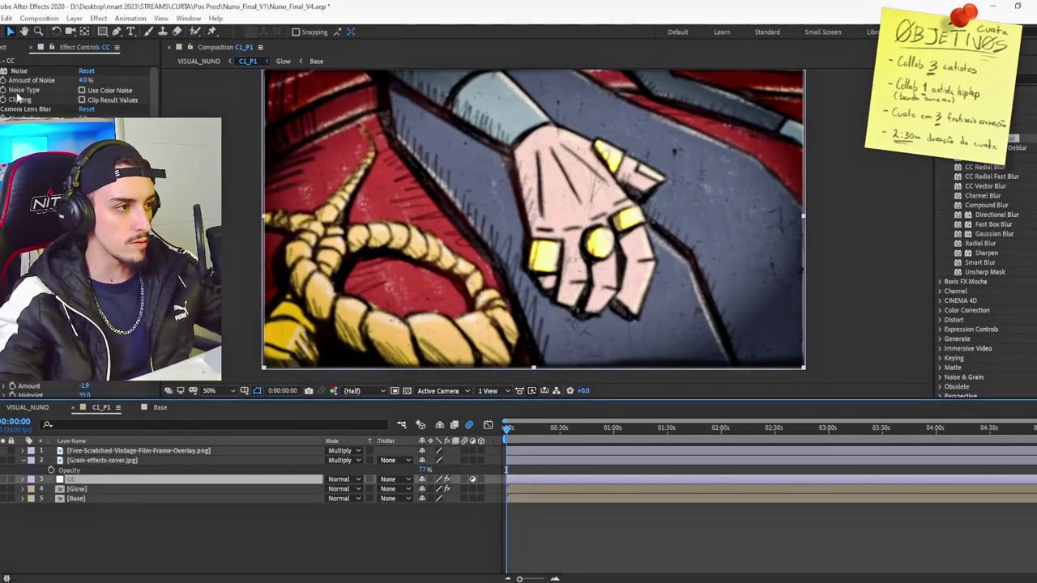
pyautogui.rightClick(146, 509)
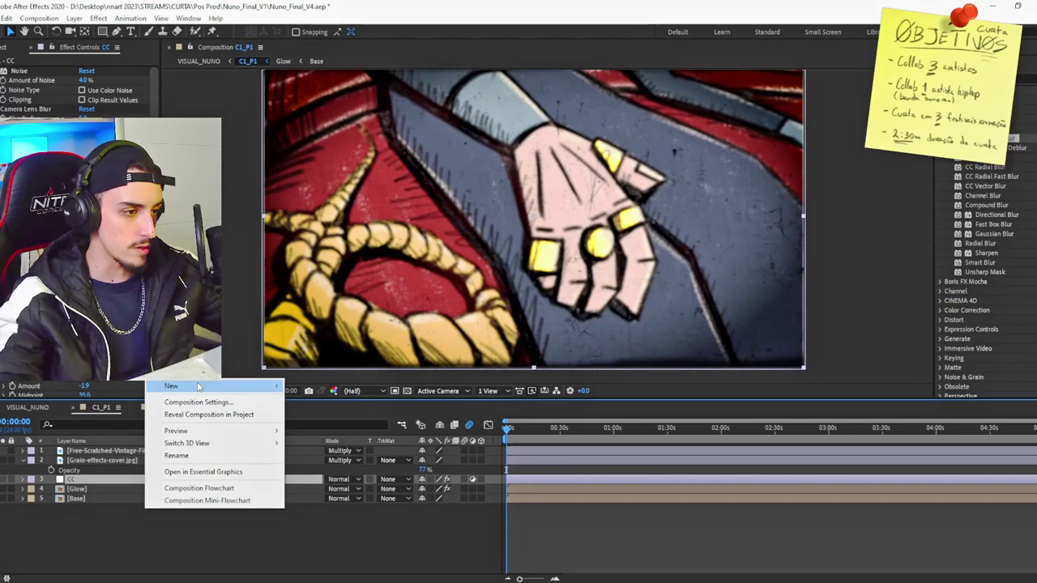
pyautogui.moveTo(211, 385)
pyautogui.click(333, 476)
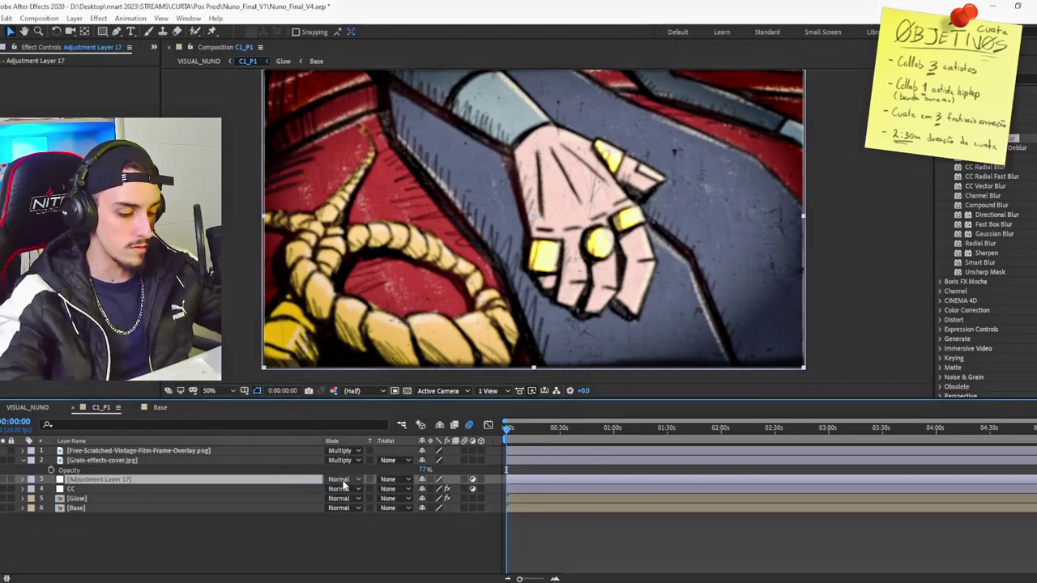
pyautogui.press('Return')
pyautogui.write('B')
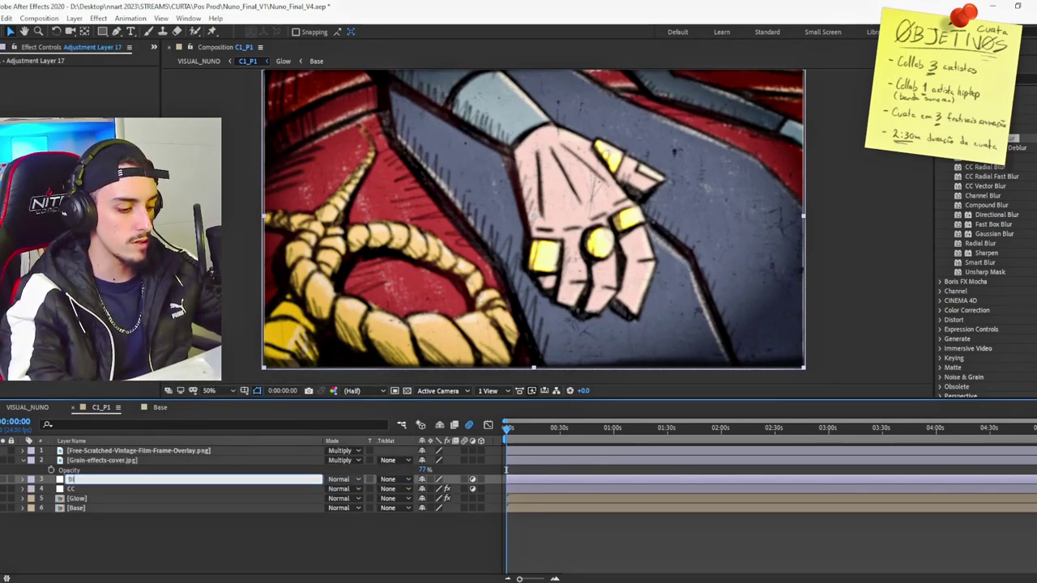
pyautogui.write('lur')
pyautogui.press('Return')
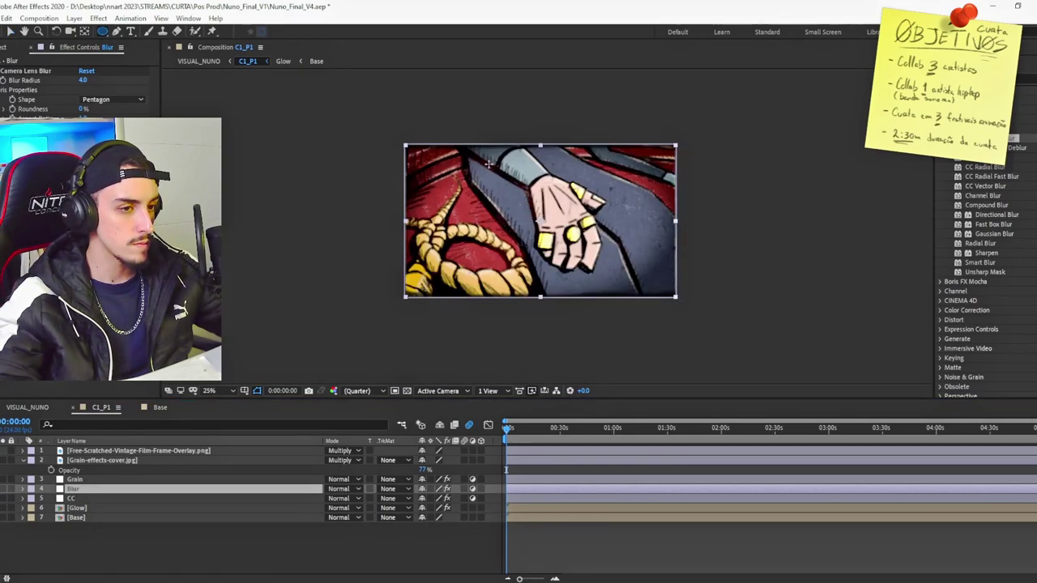
# Draw an elliptical mask around the hand on the Blur layer and invert it.
pyautogui.moveTo(479, 163)
pyautogui.mouseDown()
pyautogui.moveTo(613, 255)
pyautogui.moveTo(634, 283)
pyautogui.mouseUp()
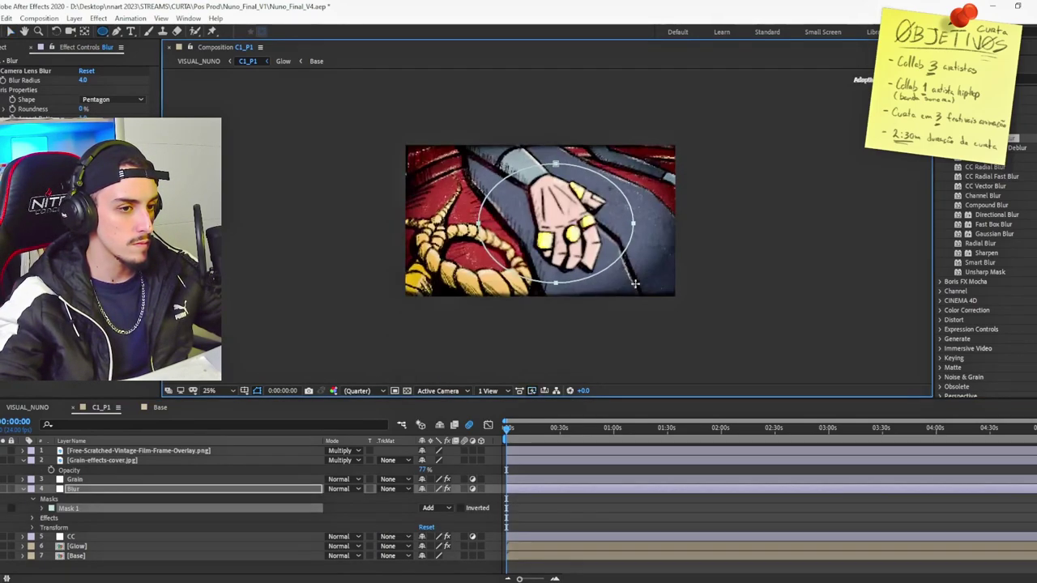
pyautogui.press('.')
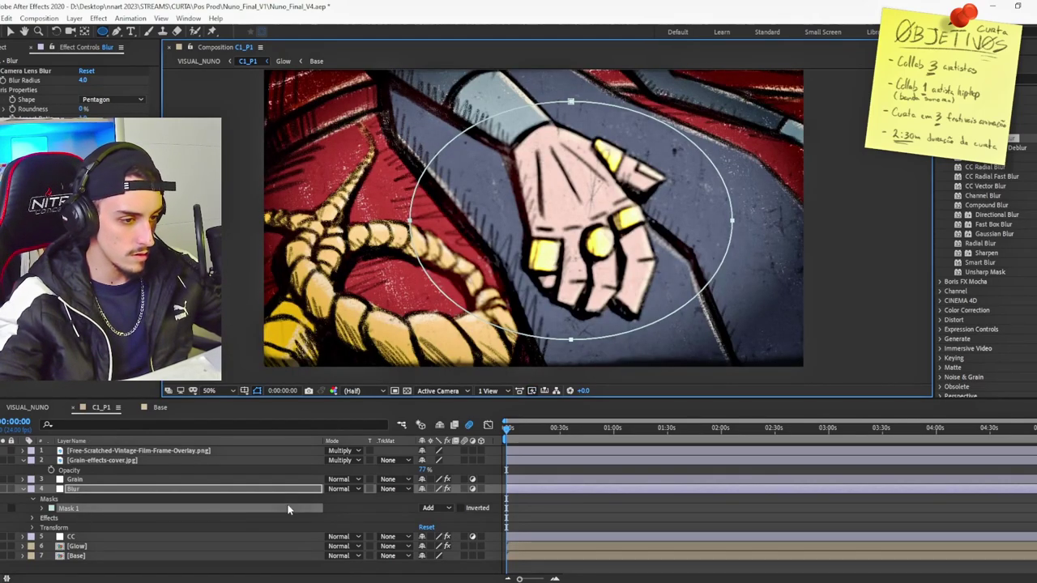
pyautogui.click(41, 508)
pyautogui.click(42, 508)
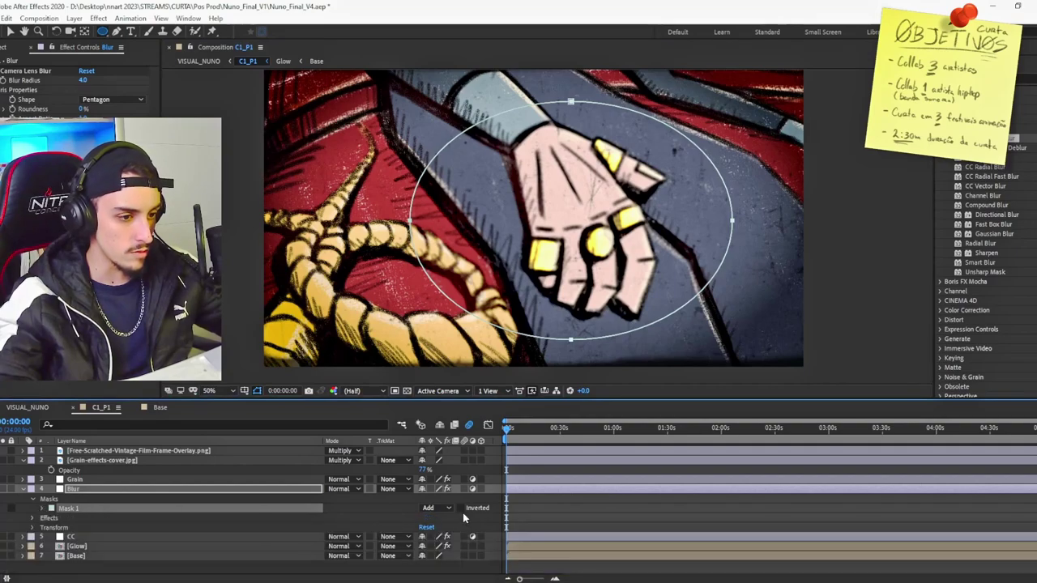
pyautogui.click(461, 508)
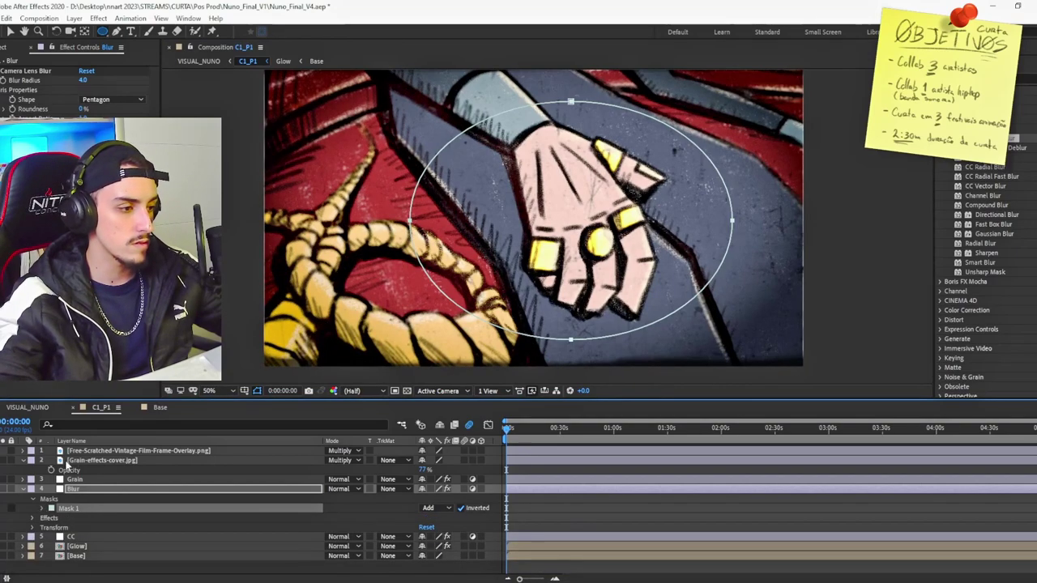
pyautogui.click(143, 571)
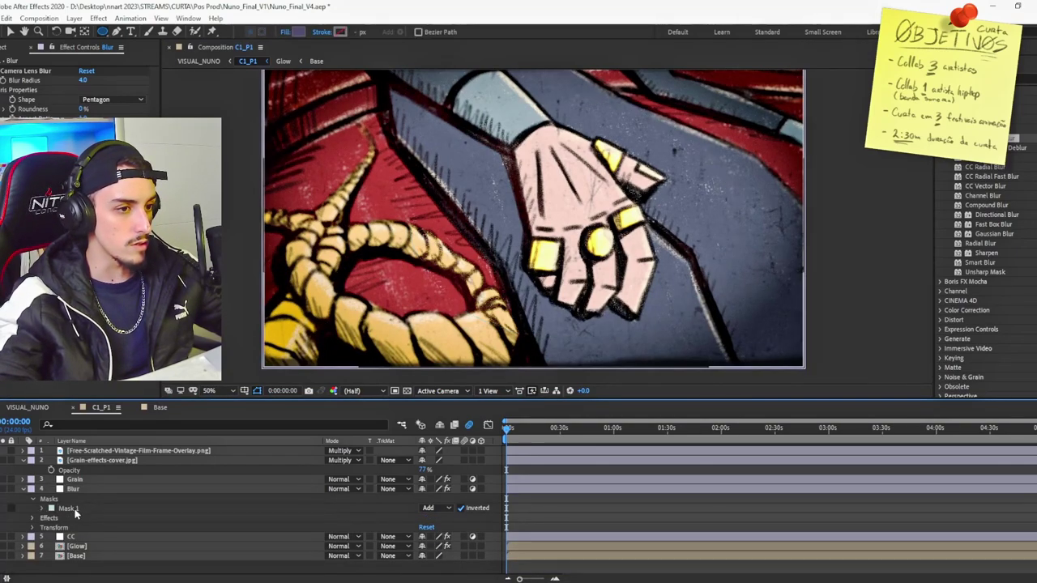
# Feather the Blur layer's mask by 200 pixels and inspect the blurred edges of the shot up close.
pyautogui.click(74, 513)
pyautogui.click(44, 508)
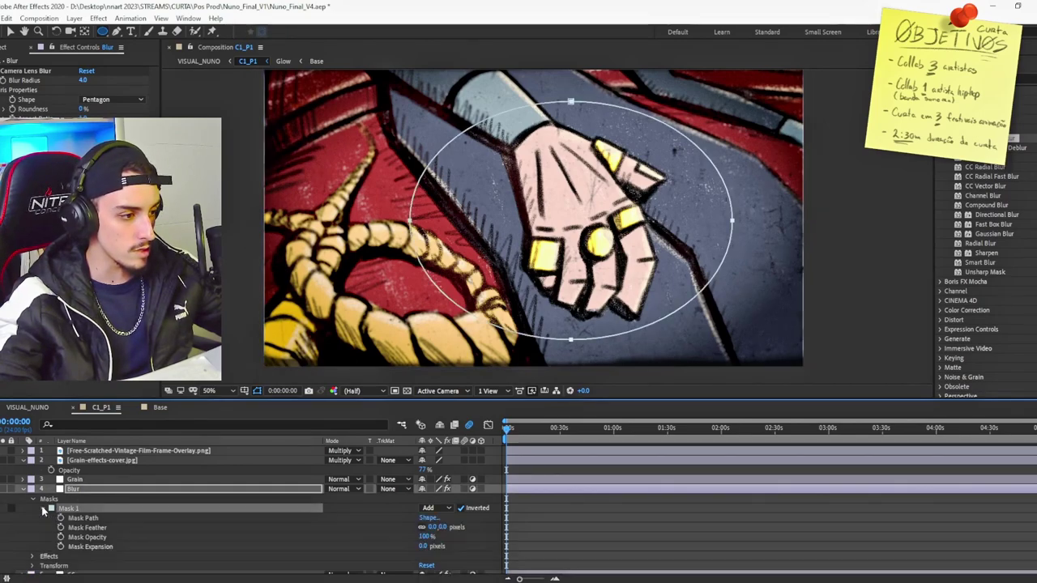
pyautogui.moveTo(432, 529); pyautogui.dragTo(469, 528)
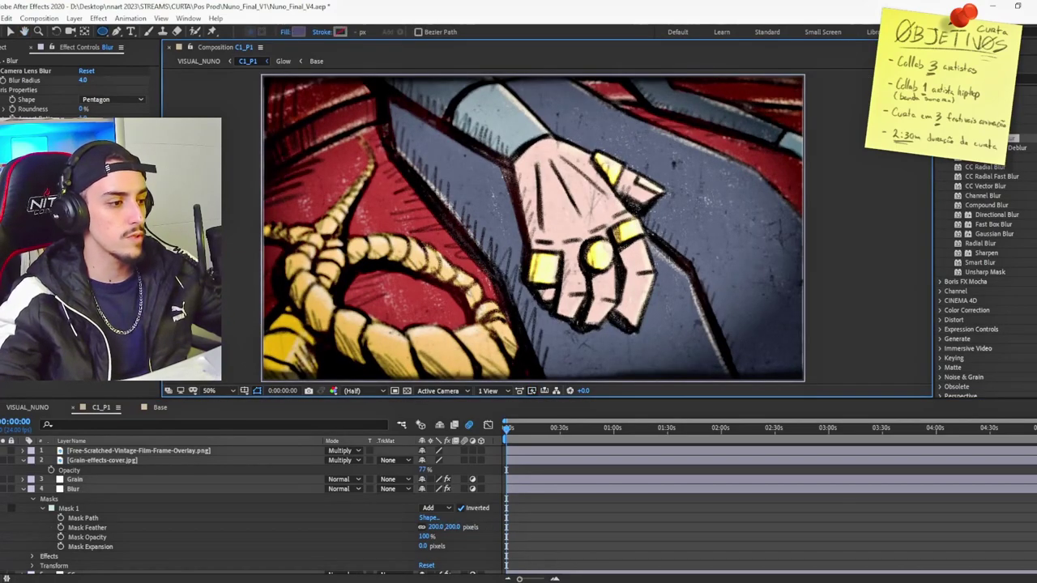
pyautogui.click(72, 489)
pyautogui.click(23, 490)
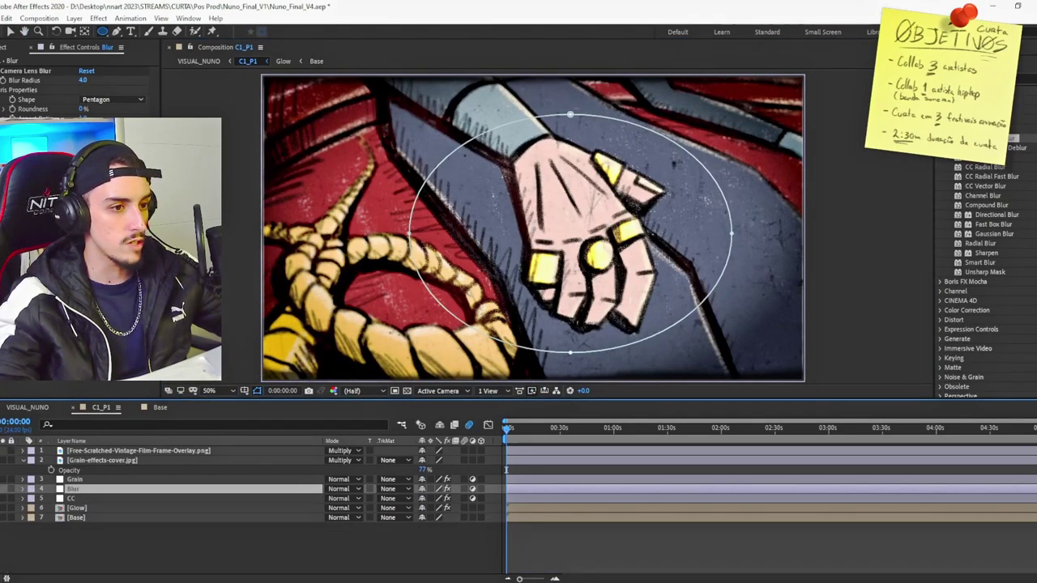
pyautogui.click(9, 549)
pyautogui.scroll(1, 289, 256)
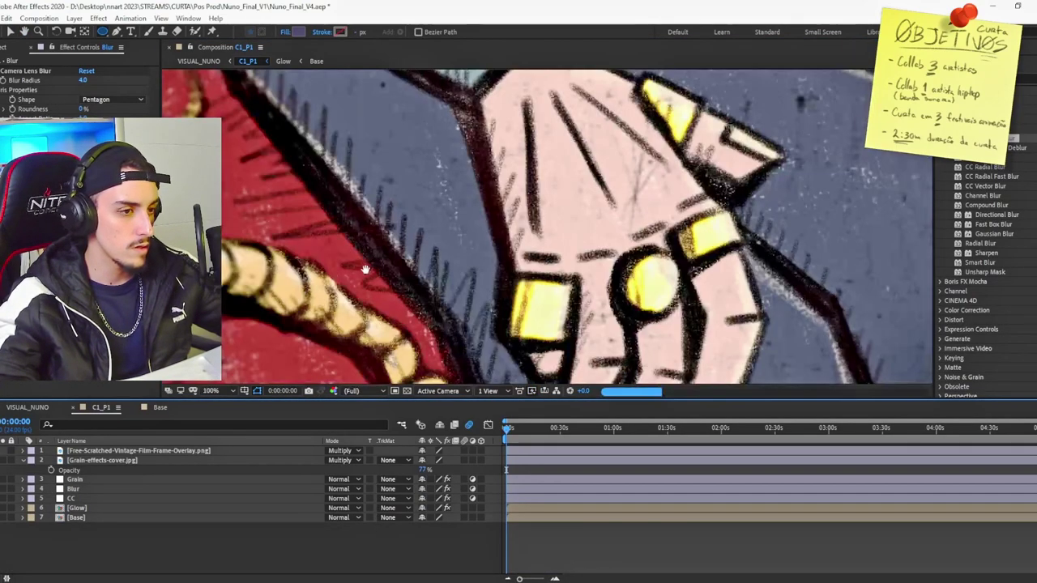
pyautogui.moveTo(288, 256); pyautogui.dragTo(516, 244)
pyautogui.moveTo(502, 204); pyautogui.dragTo(172, 239)
pyautogui.moveTo(376, 199); pyautogui.dragTo(753, 368)
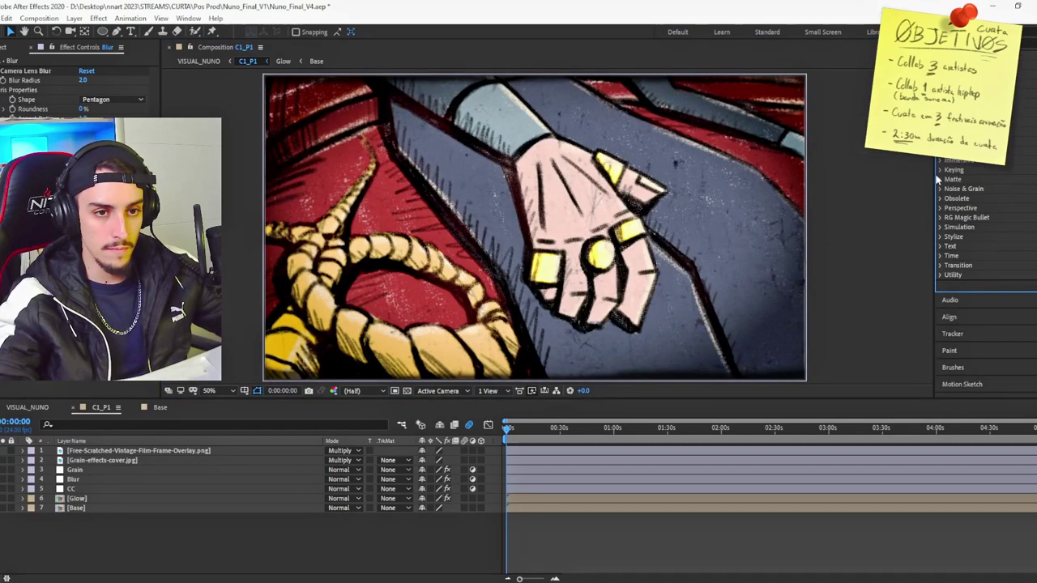
pyautogui.click(939, 179)
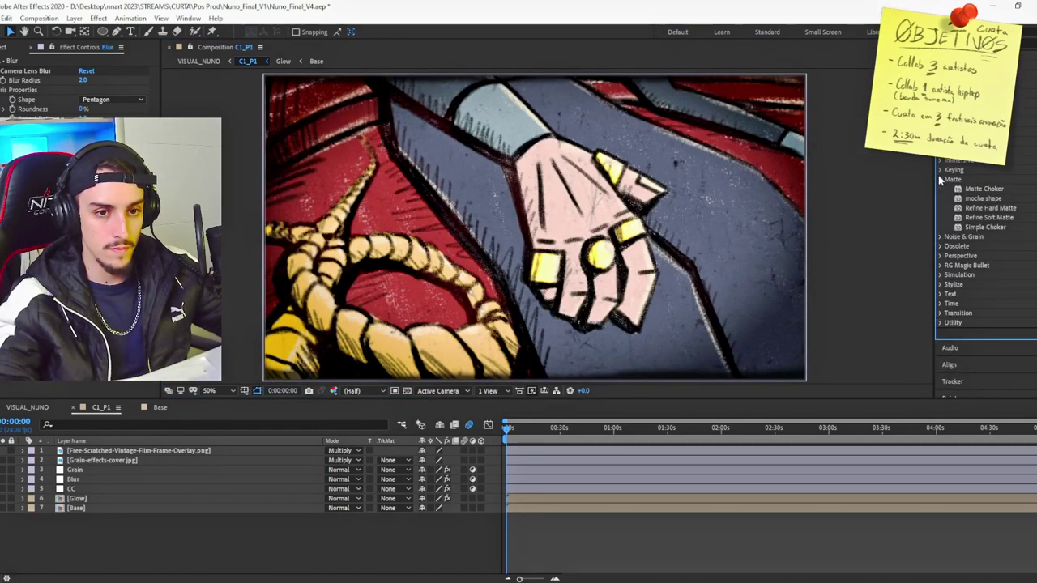
pyautogui.click(939, 179)
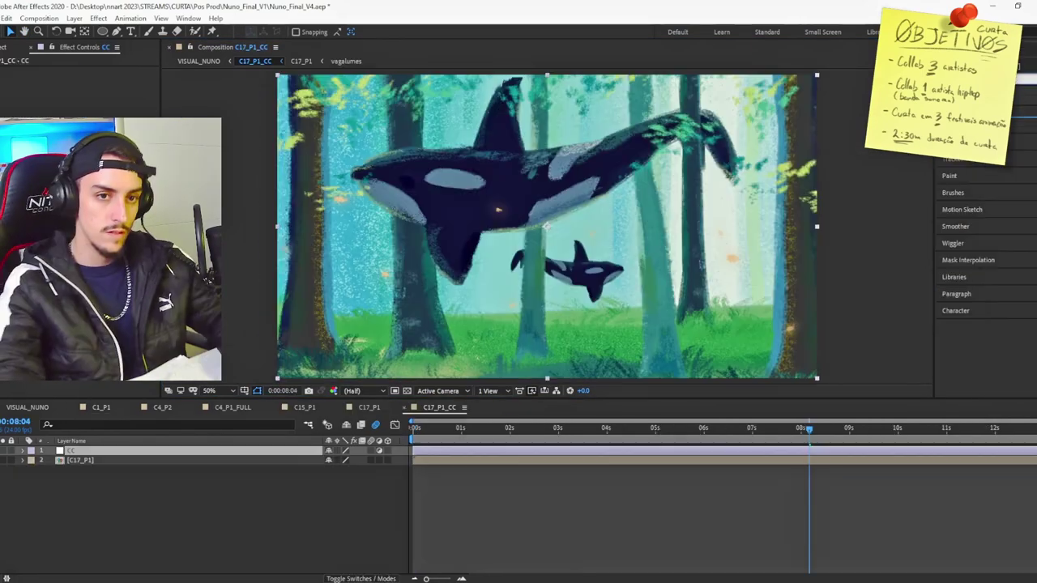
# Apply Lumetri Color to the CC layer in C17_P1_CC and cool the orca shot in its Basic Correction.
pyautogui.click(94, 462)
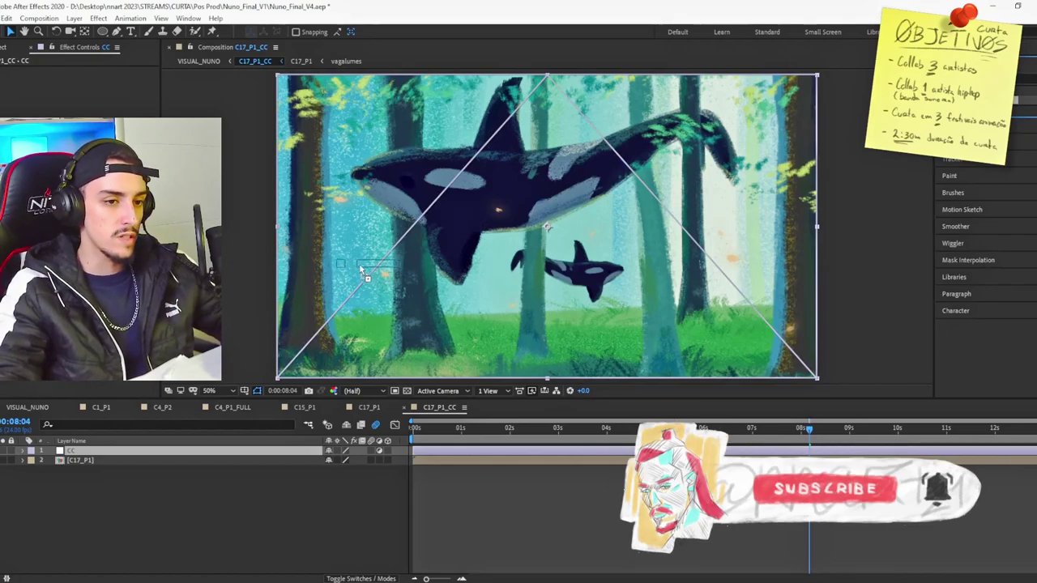
pyautogui.click(96, 451)
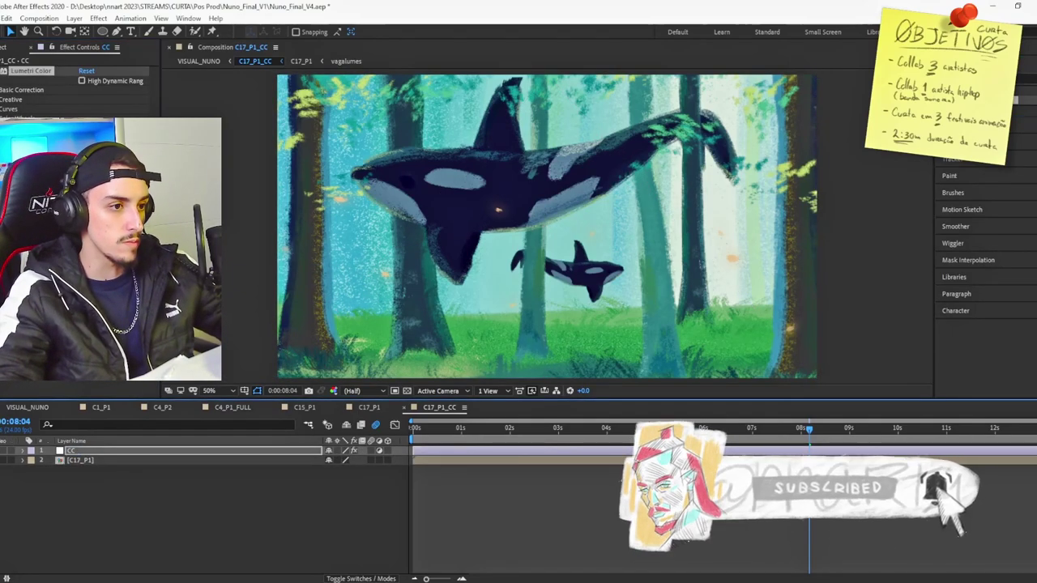
pyautogui.click(2, 90)
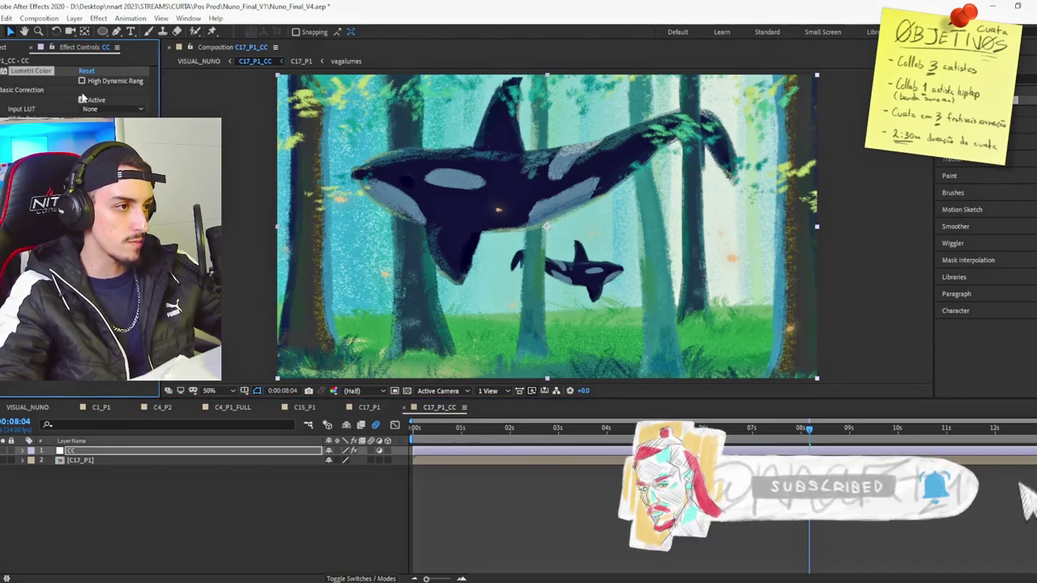
pyautogui.moveTo(87, 139); pyautogui.dragTo(103, 138)
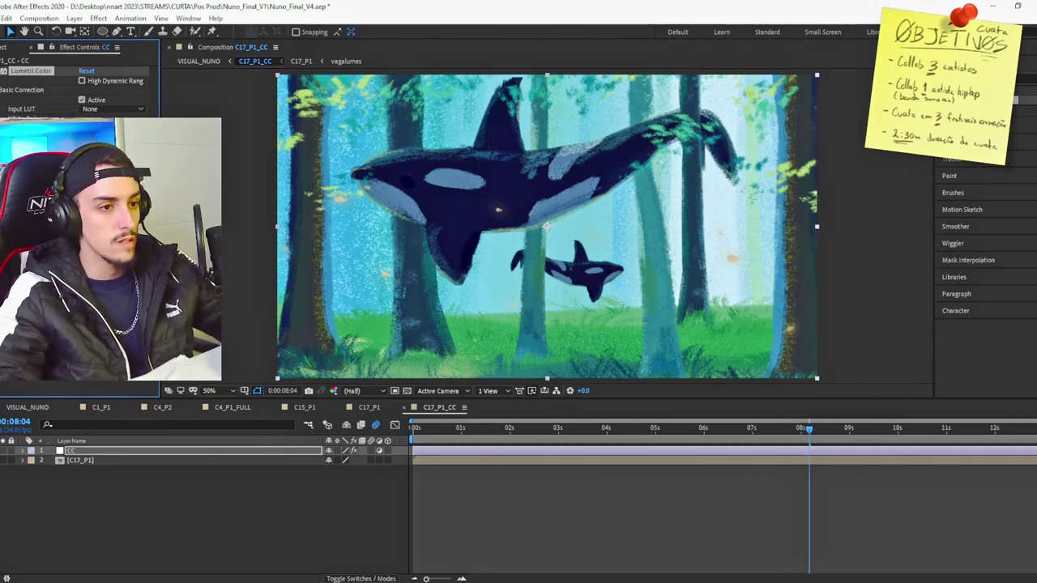
# Compare the orca shot with Lumetri Color off and on, and brighten it in Basic Correction.
pyautogui.click(3, 72)
pyautogui.click(3, 71)
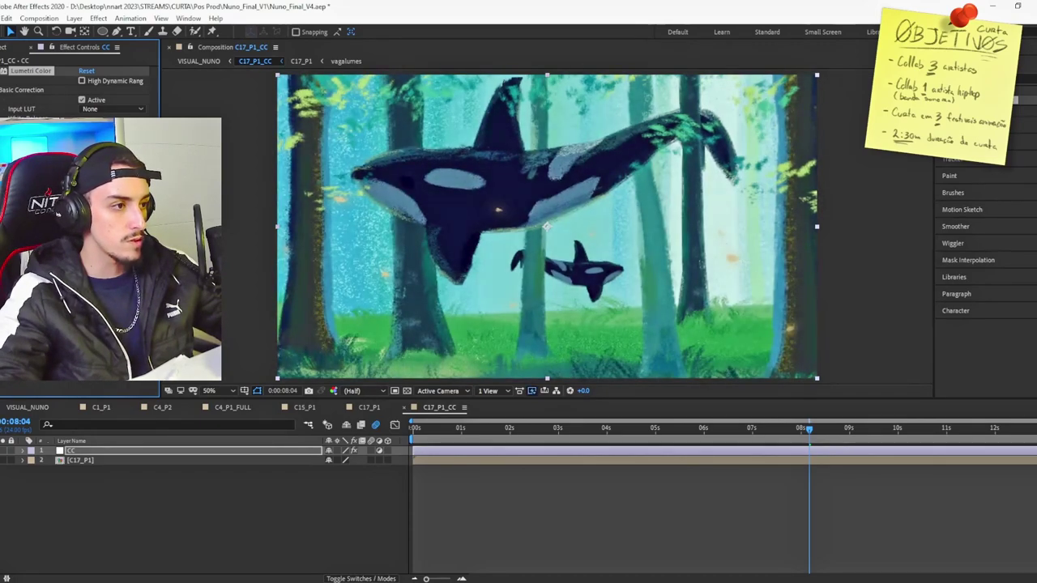
pyautogui.click(3, 71)
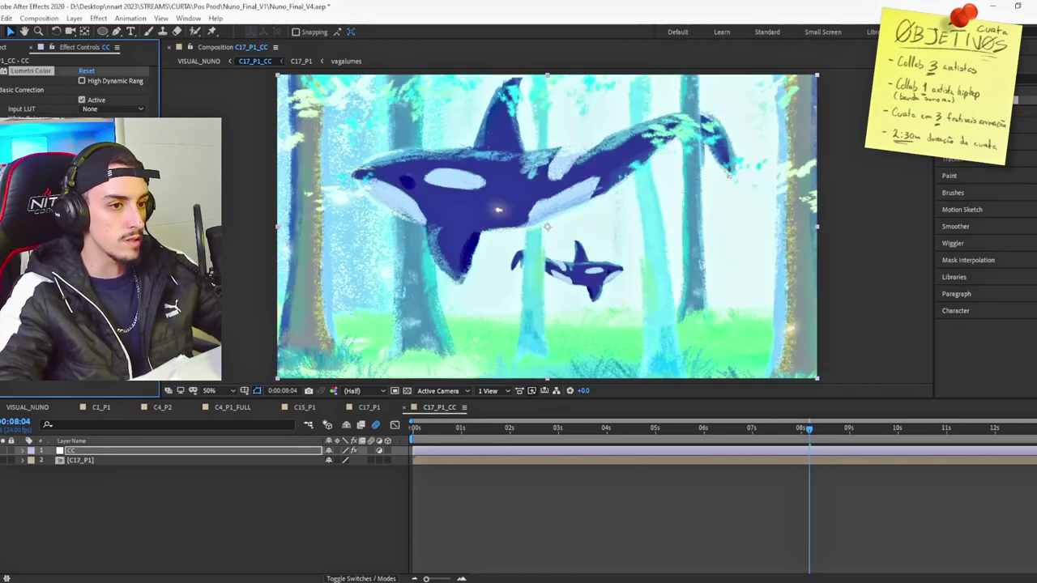
pyautogui.click(3, 71)
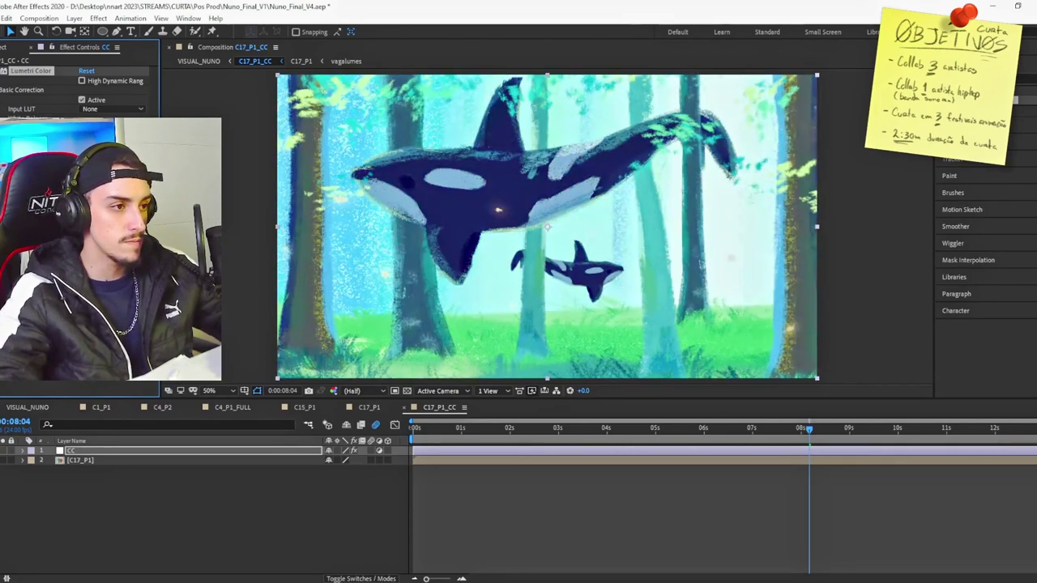
# Compare the orca shot repeatedly with Lumetri Color off and on, and review its Basic Correction values.
pyautogui.click(3, 71)
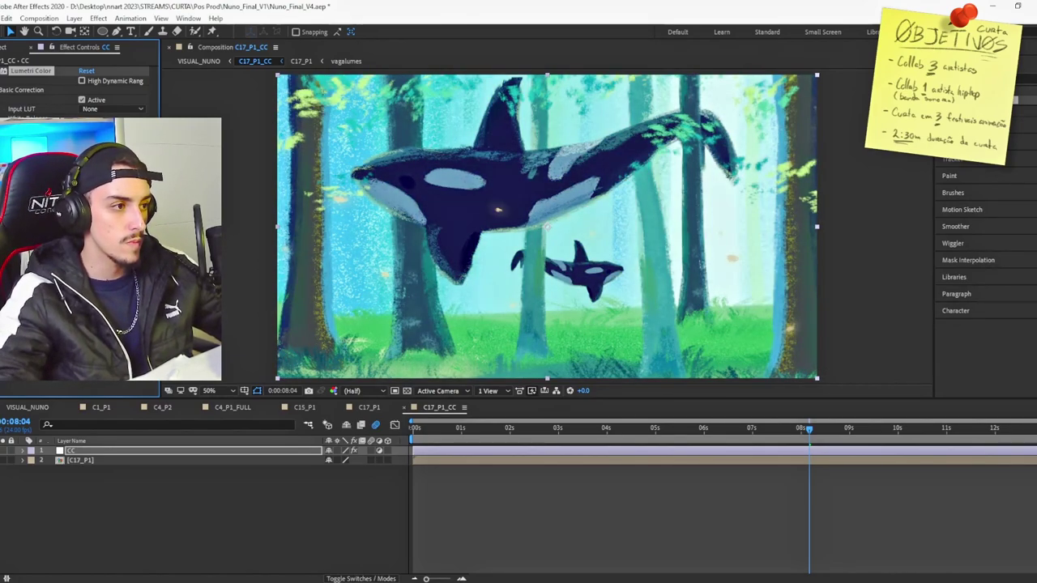
pyautogui.scroll(-2, 79, 231)
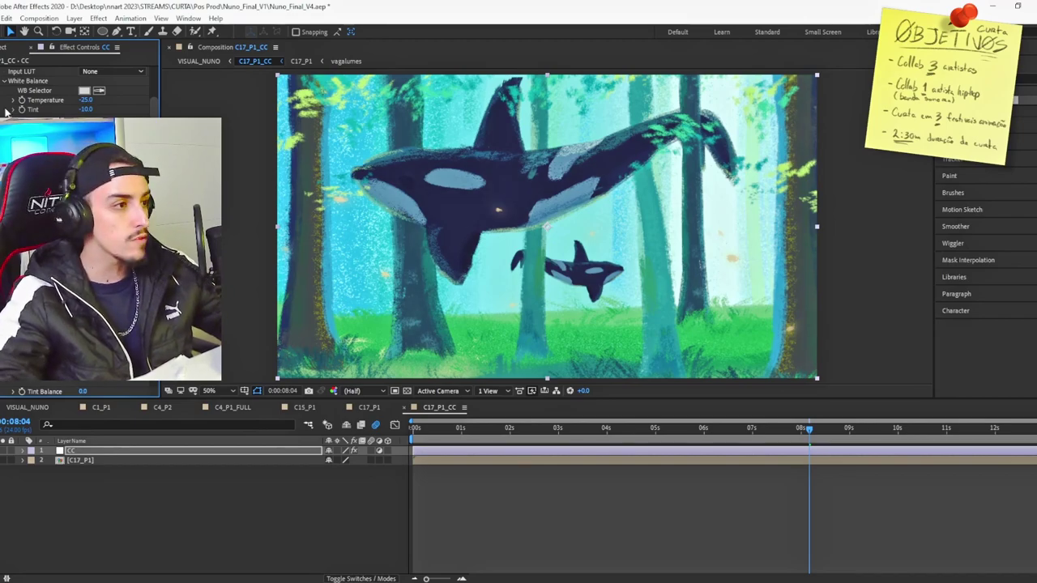
pyautogui.scroll(2, 79, 231)
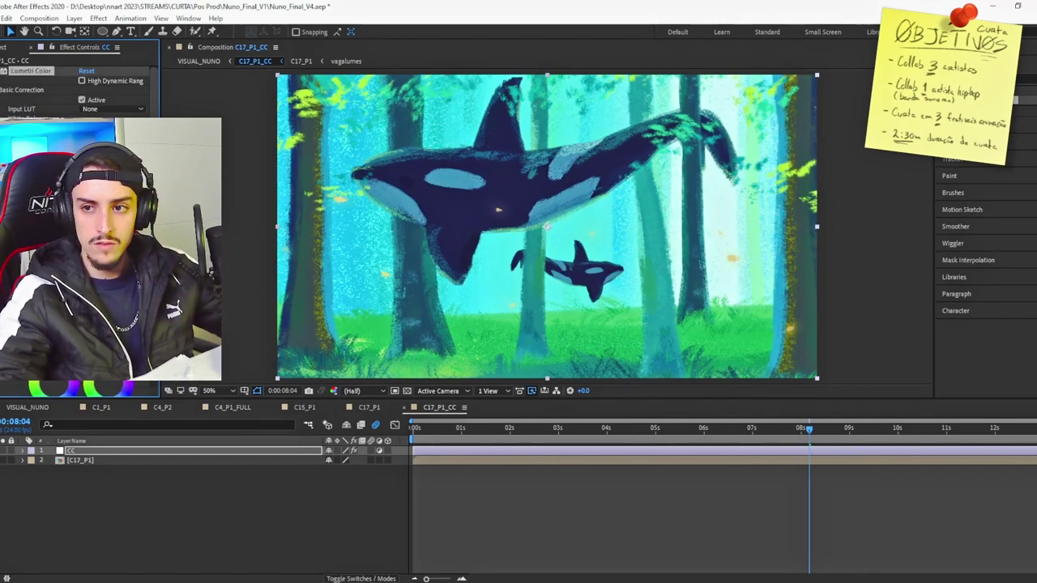
pyautogui.click(4, 71)
pyautogui.click(4, 71)
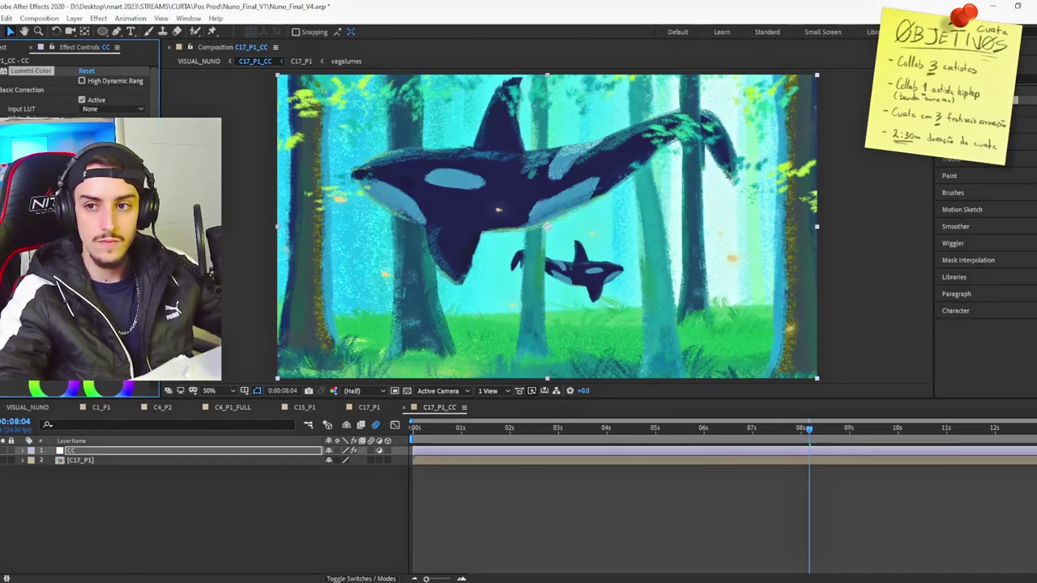
pyautogui.scroll(-2, 79, 89)
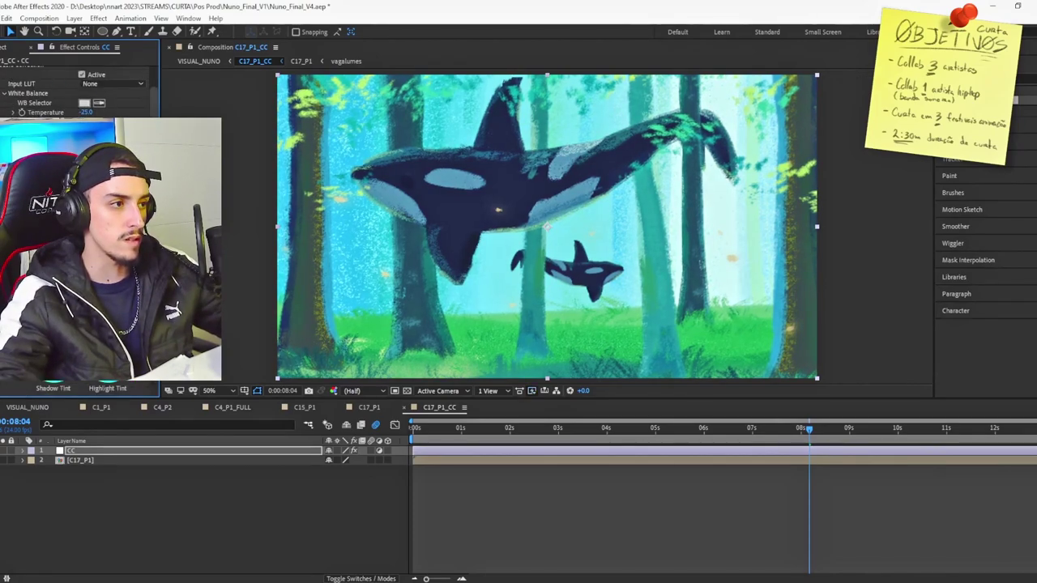
pyautogui.scroll(1, 79, 90)
pyautogui.click(4, 71)
pyautogui.click(3, 71)
pyautogui.click(4, 71)
pyautogui.click(4, 71)
pyautogui.click(3, 72)
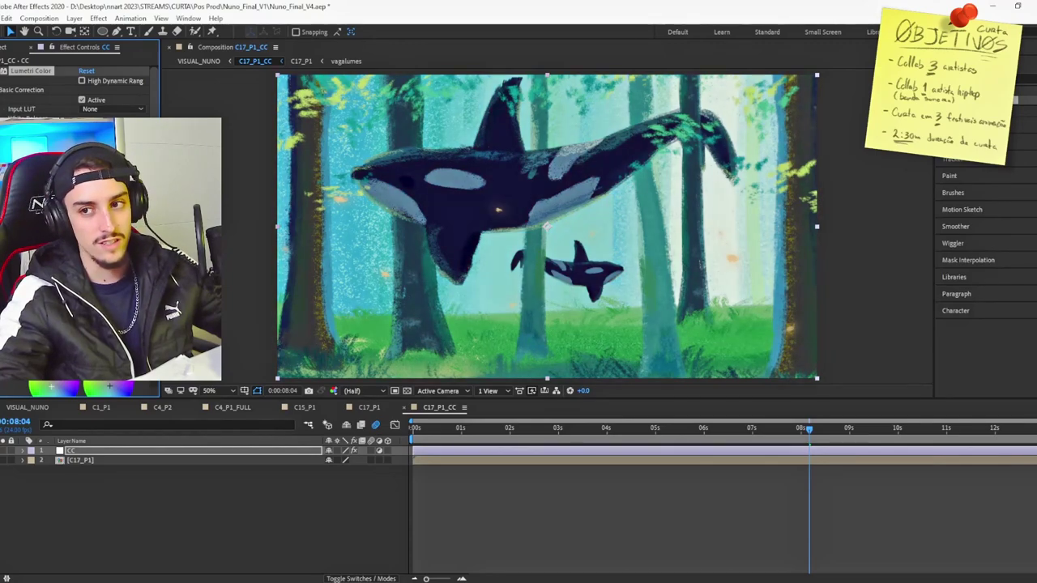
pyautogui.click(3, 71)
pyautogui.click(3, 71)
pyautogui.click(4, 71)
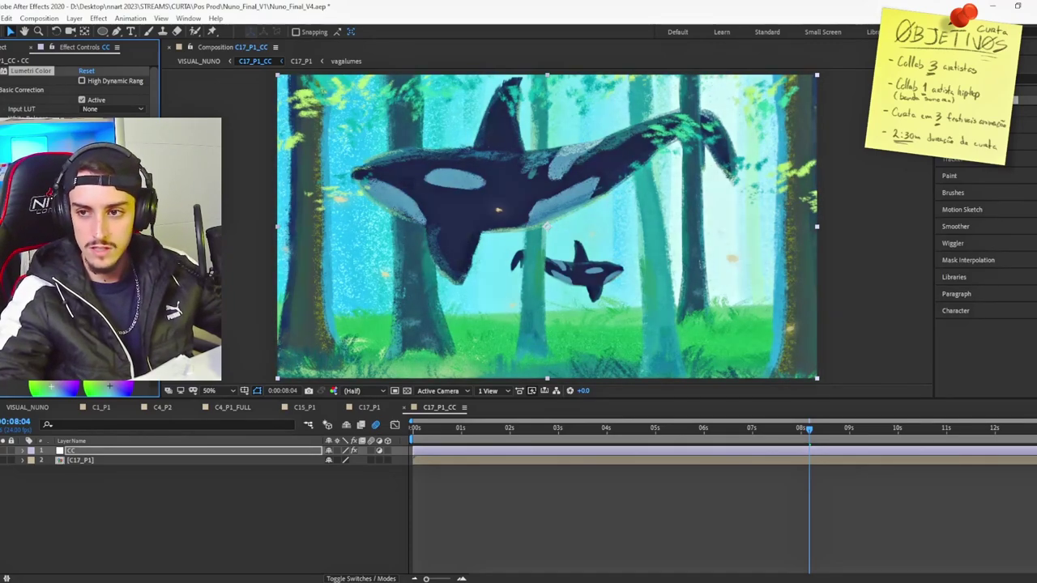
pyautogui.click(4, 71)
pyautogui.click(3, 71)
# Darken the edges of the orca shot by lowering the Vignette amount in the CC layer's Lumetri Color.
pyautogui.scroll(-5, 79, 231)
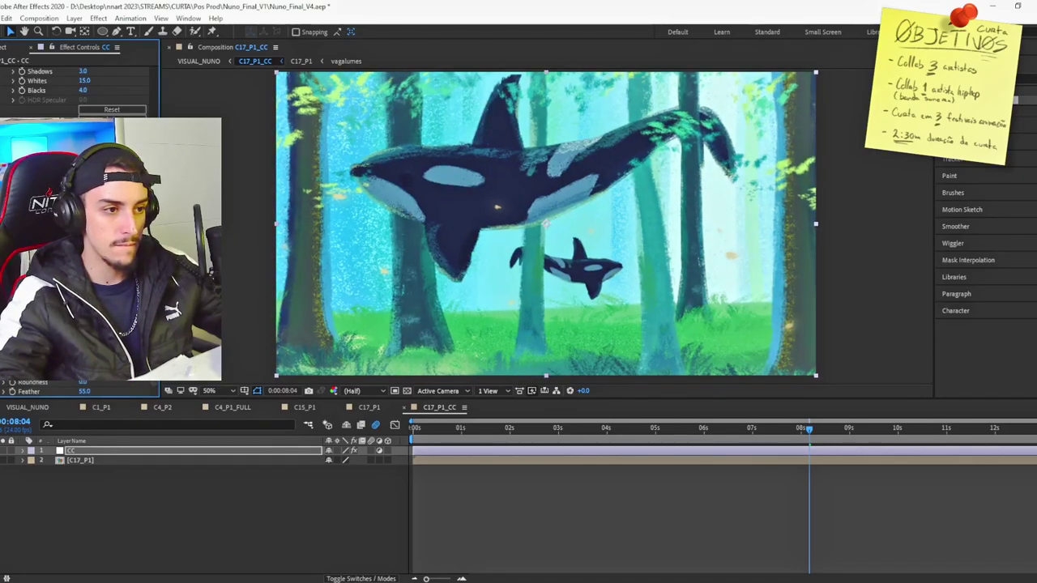
pyautogui.moveTo(84, 362)
pyautogui.mouseDown()
pyautogui.moveTo(96, 362)
pyautogui.moveTo(71, 362)
pyautogui.mouseUp()
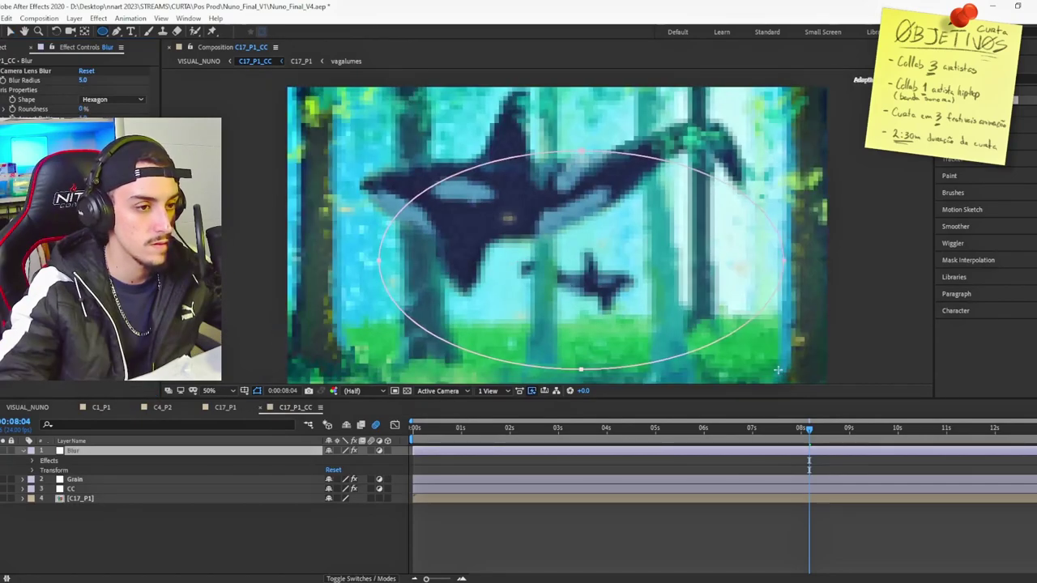
# Draw a large elliptical mask around the orcas on the Blur layer, invert it, and increase its feather.
pyautogui.moveTo(796, 379); pyautogui.dragTo(796, 379)
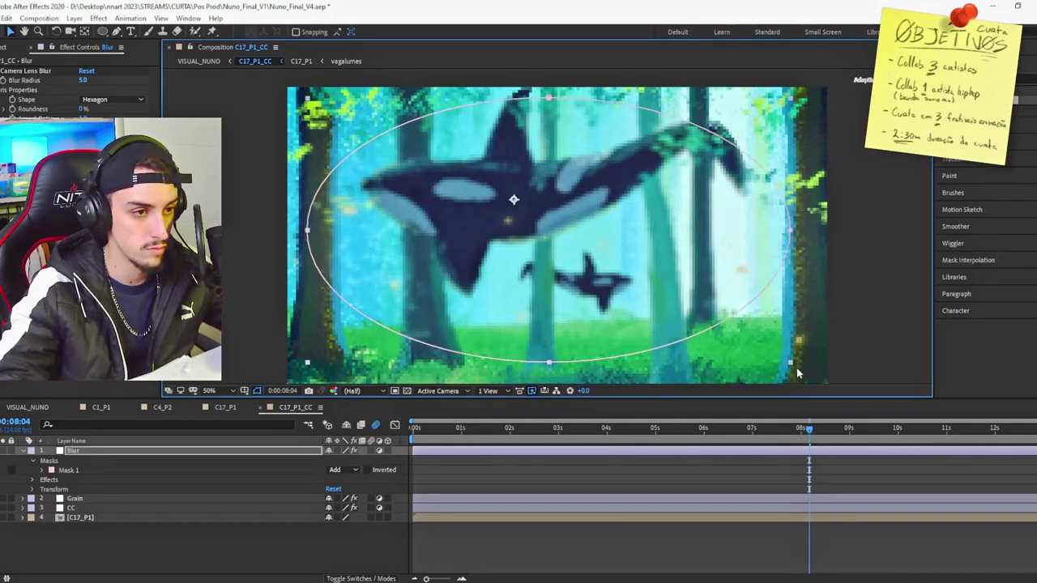
pyautogui.moveTo(799, 370)
pyautogui.mouseDown()
pyautogui.moveTo(811, 389)
pyautogui.moveTo(800, 384)
pyautogui.mouseUp()
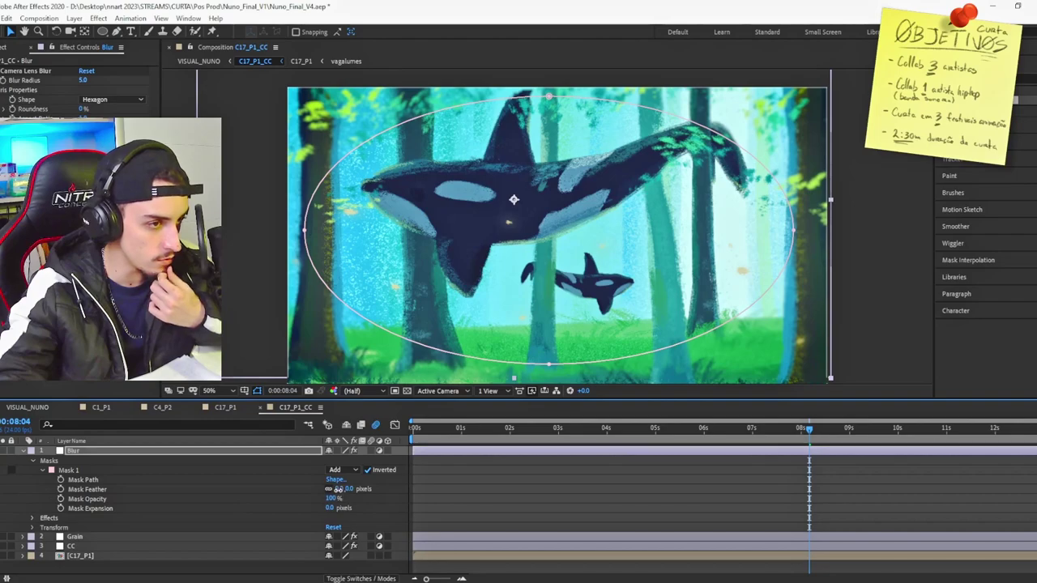
pyautogui.moveTo(338, 489); pyautogui.dragTo(377, 489)
pyautogui.click(21, 450)
# Add an adjustment layer named Glow above the Blur layer in C17_P1_CC and adjust its effect.
pyautogui.rightClick(216, 514)
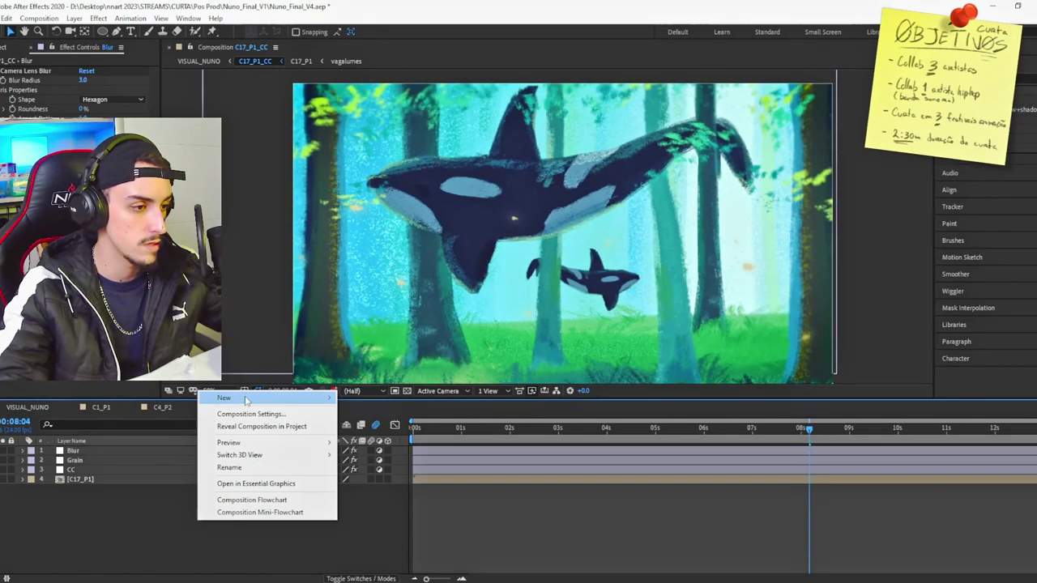
pyautogui.moveTo(231, 396)
pyautogui.click(381, 487)
pyautogui.press('Return')
pyautogui.write('Glow')
pyautogui.press('Return')
pyautogui.moveTo(85, 90); pyautogui.dragTo(210, 96)
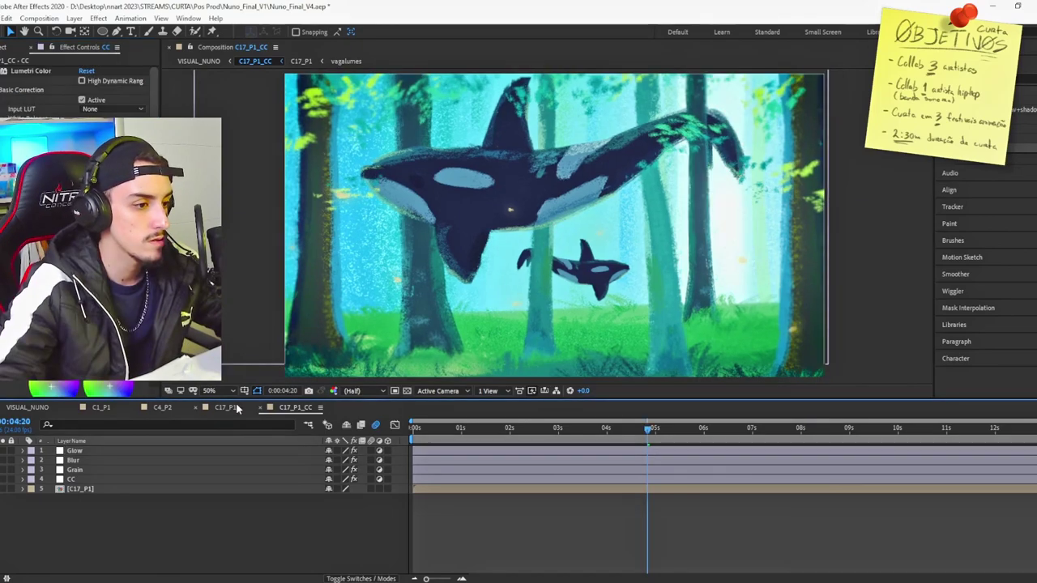
# Compare the graded C17_P1_CC composition with the ungraded C17_P1, and switch to C4_P2.
pyautogui.click(225, 408)
pyautogui.click(297, 408)
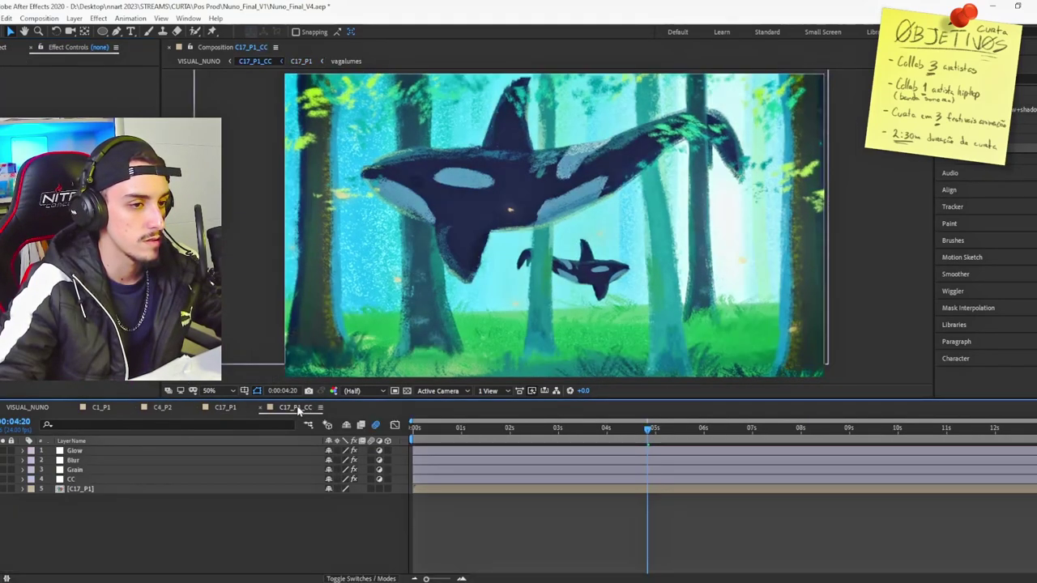
pyautogui.click(226, 408)
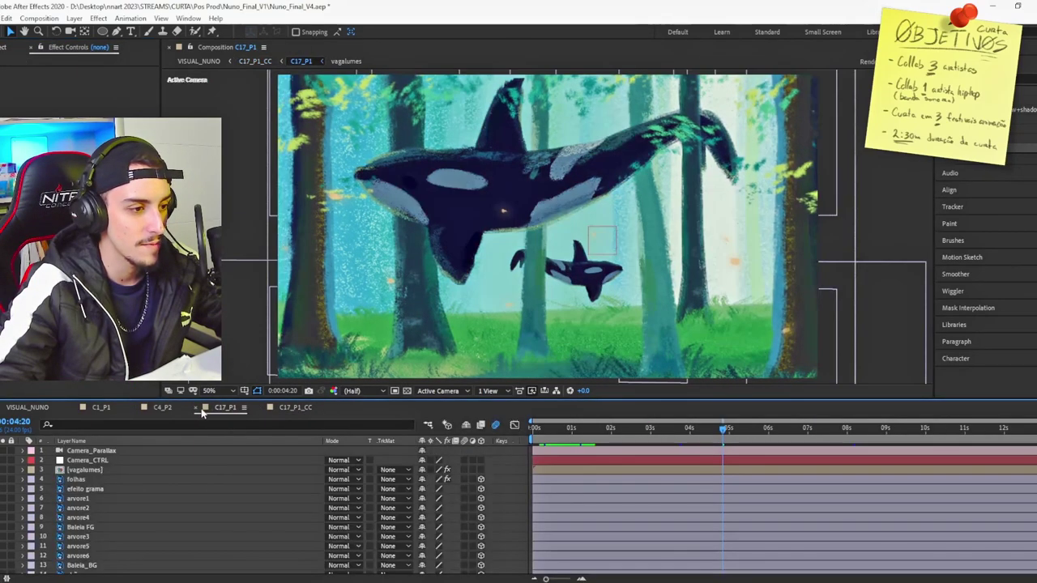
pyautogui.click(162, 407)
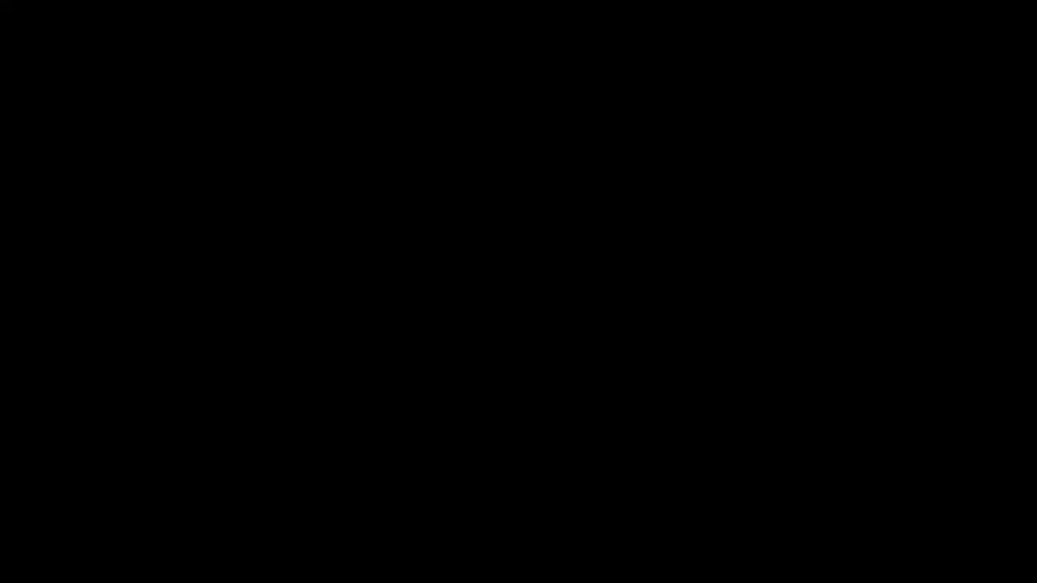